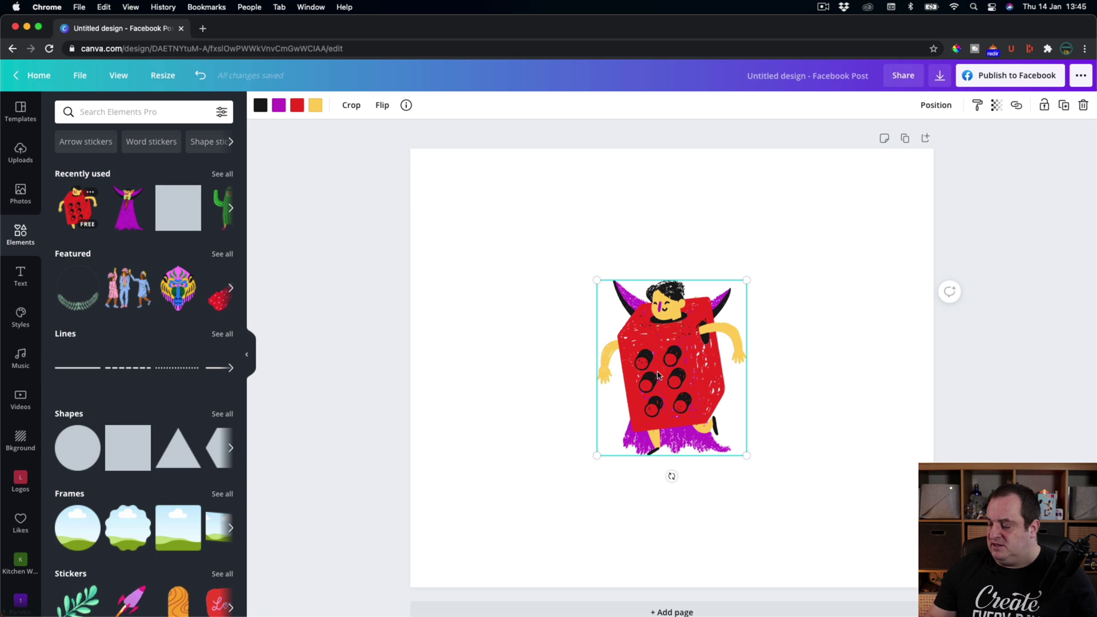
Separate the overlapping characters, moving the red brick figure to the right side of the page and the vampire to the left
{"action": "left_click_drag", "start_coordinate": [672, 366], "coordinate": [794, 366]}
{"action": "left_click", "coordinate": [674, 365]}
{"action": "left_click_drag", "start_coordinate": [688, 362], "coordinate": [622, 363]}
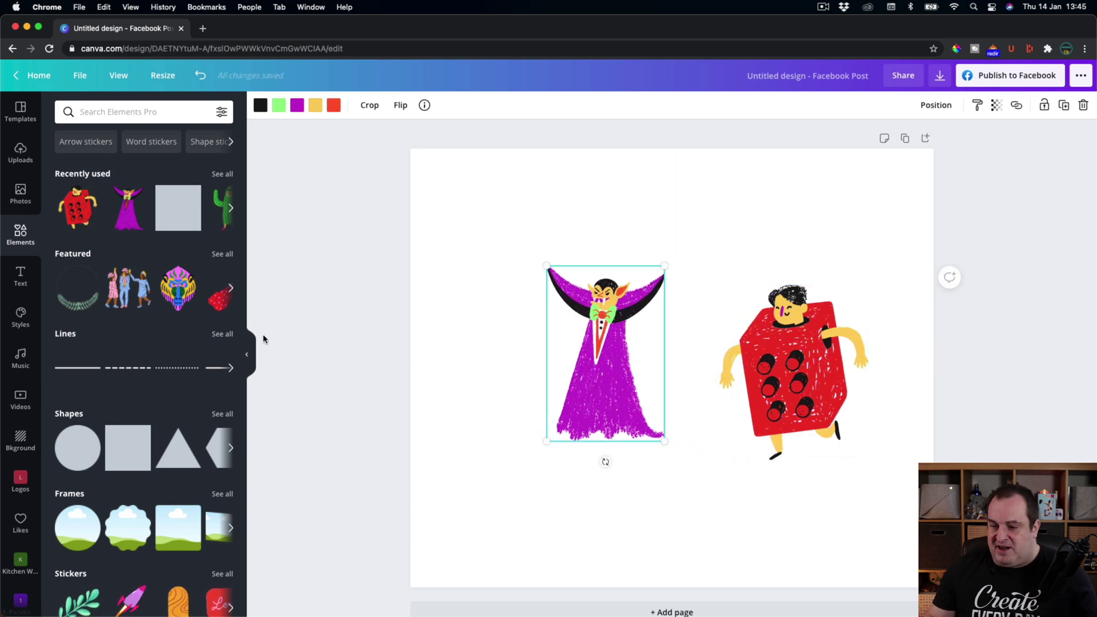
Add the bearded man from the Featured elements and show all of his Magic Recommendations
{"action": "left_click", "coordinate": [217, 256]}
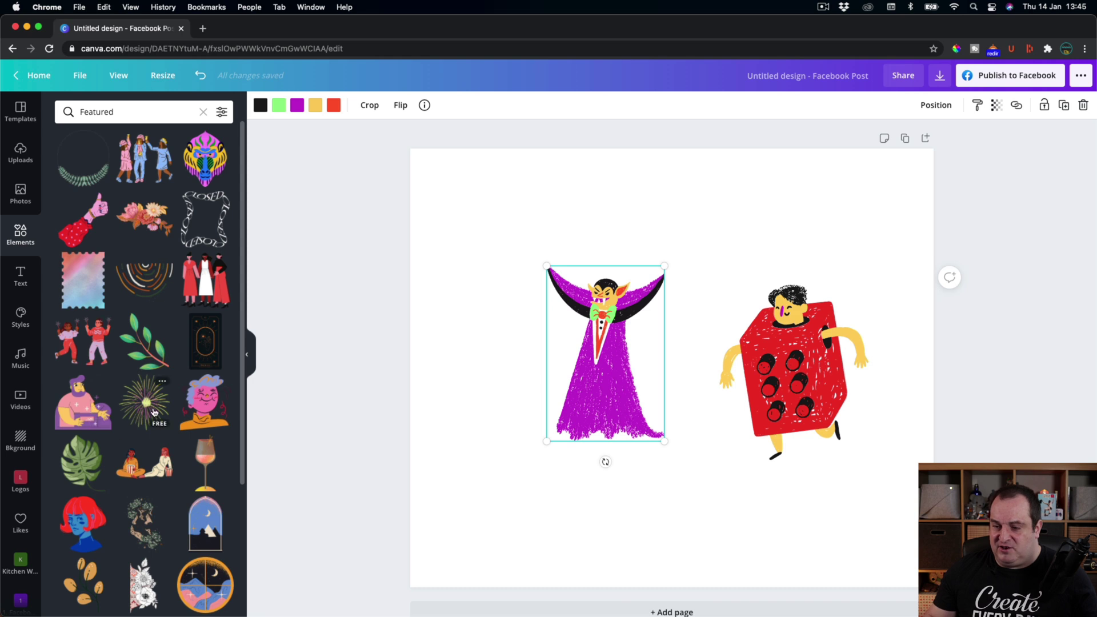
{"action": "left_click", "coordinate": [91, 407]}
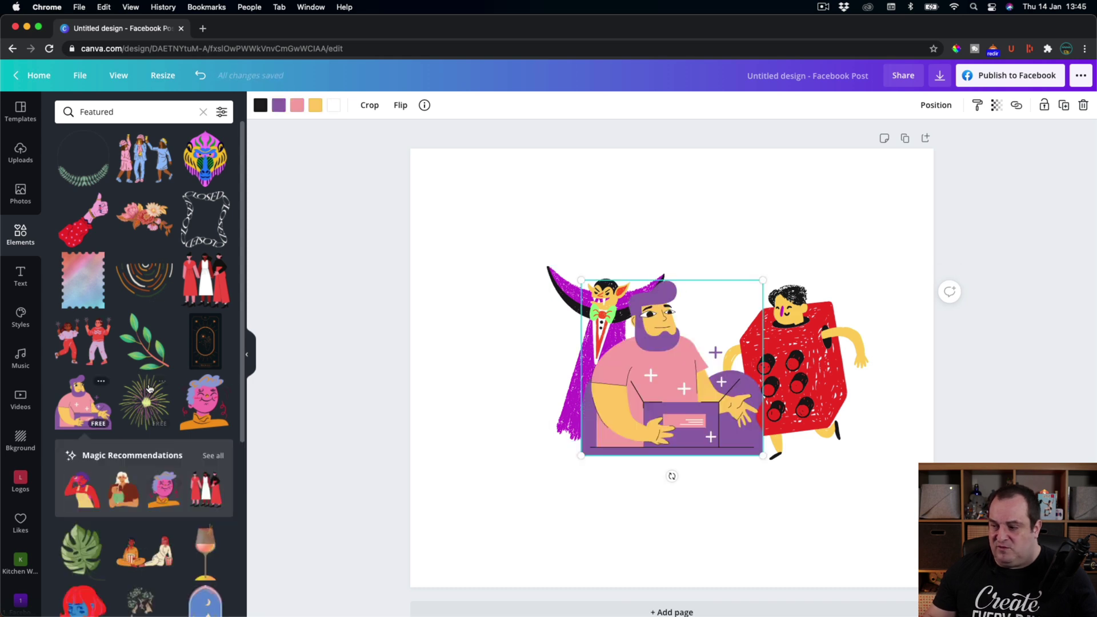
{"action": "scroll", "coordinate": [117, 432], "scroll_direction": "down", "scroll_amount": 3}
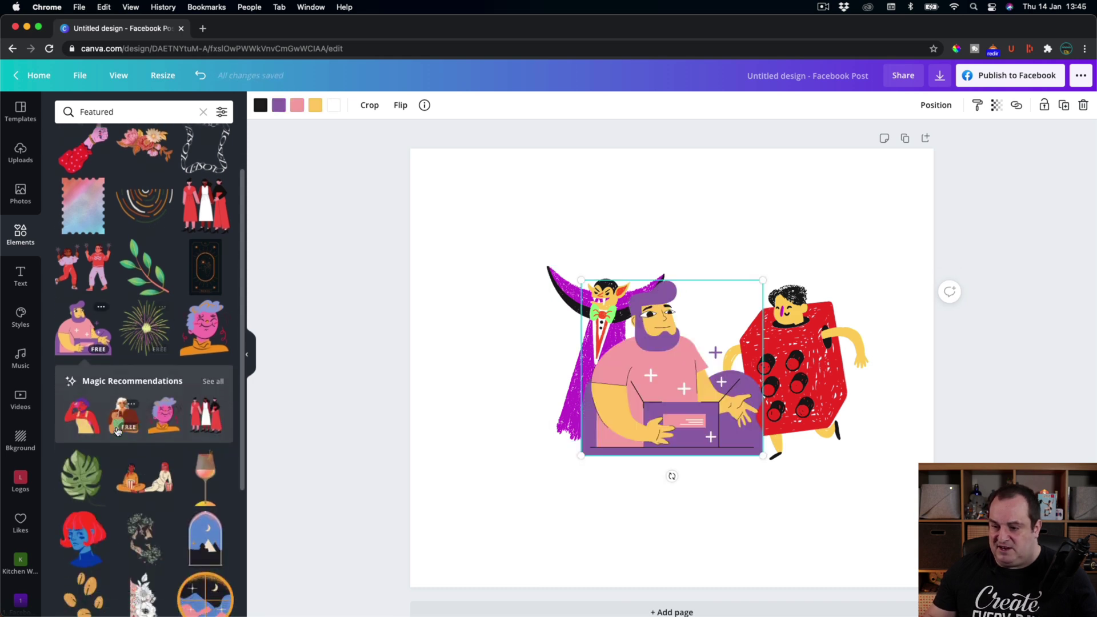
{"action": "left_click", "coordinate": [213, 381]}
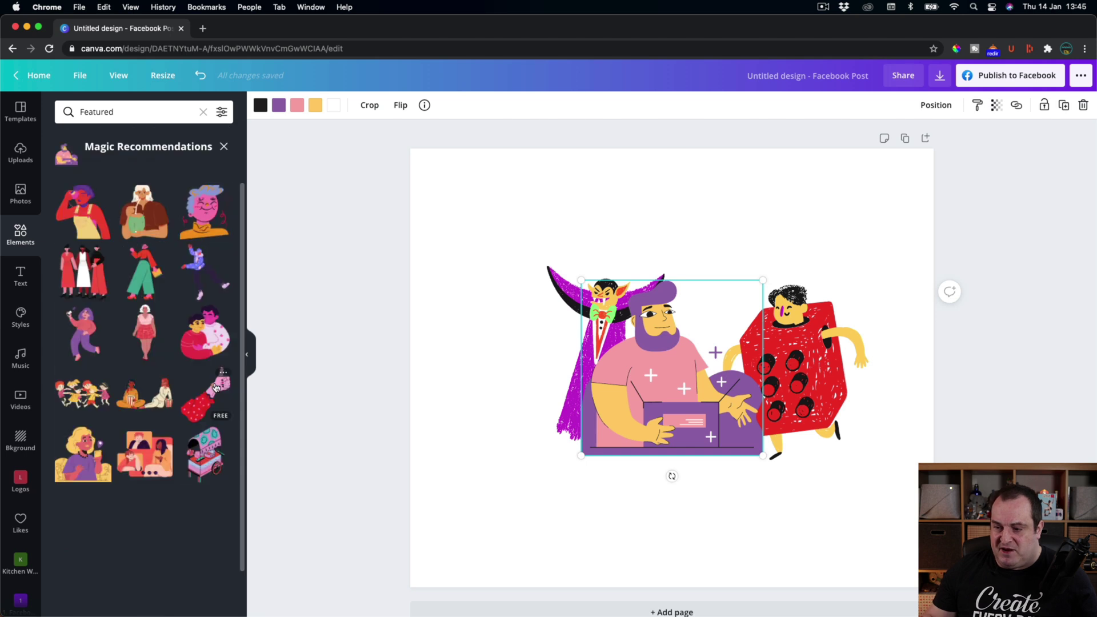
Clear the page by deleting the bearded man, the red brick figure and the vampire
{"action": "key", "text": "Delete"}
{"action": "left_click", "coordinate": [612, 350]}
{"action": "left_click", "coordinate": [761, 356]}
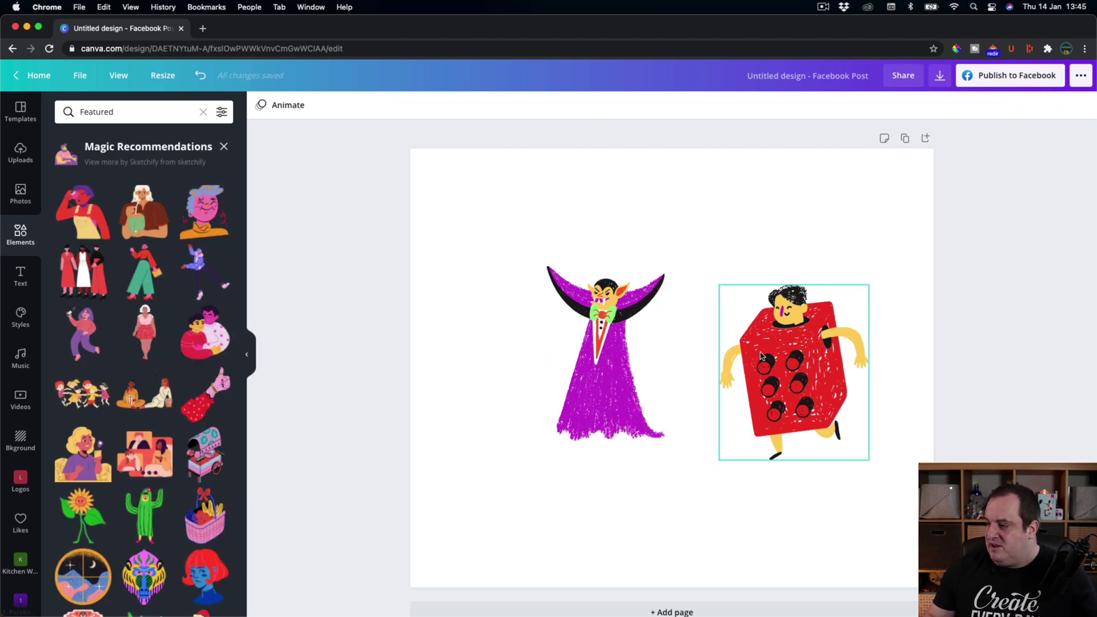
{"action": "left_click", "coordinate": [608, 354]}
{"action": "mouse_move", "coordinate": [608, 354]}
{"action": "left_mouse_down"}
{"action": "mouse_move", "coordinate": [601, 383]}
{"action": "mouse_move", "coordinate": [599, 372]}
{"action": "left_mouse_up"}
{"action": "mouse_move", "coordinate": [794, 359]}
{"action": "left_mouse_down"}
{"action": "mouse_move", "coordinate": [794, 385]}
{"action": "mouse_move", "coordinate": [794, 360]}
{"action": "left_mouse_up"}
{"action": "left_click_drag", "start_coordinate": [576, 353], "coordinate": [577, 346]}
{"action": "left_click", "coordinate": [791, 455]}
{"action": "key", "text": "Delete"}
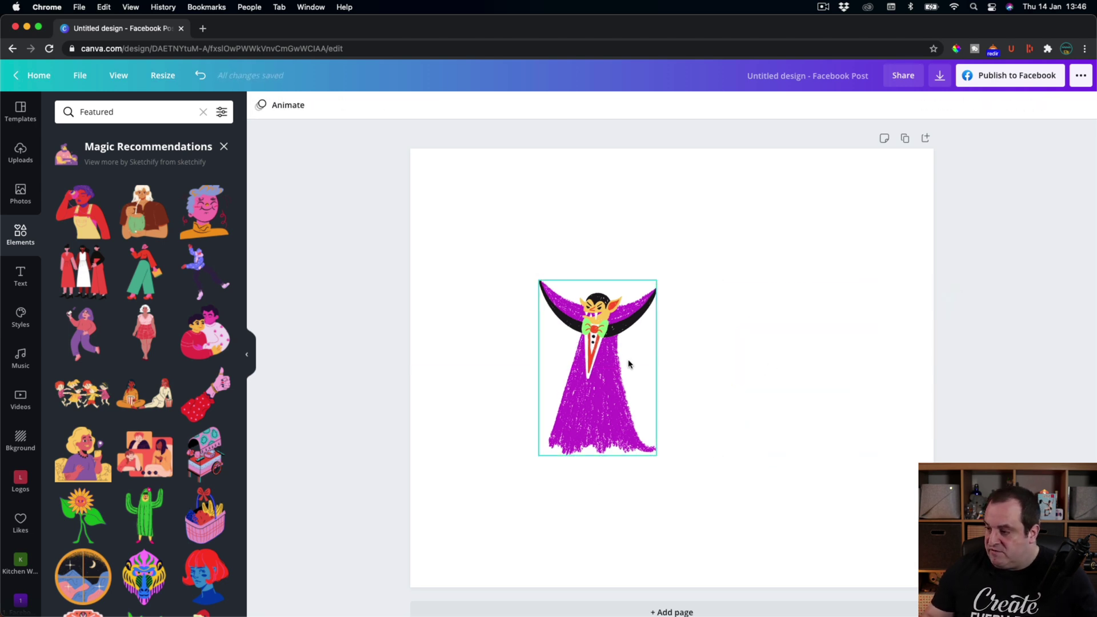
{"action": "left_click", "coordinate": [596, 365]}
{"action": "key", "text": "Delete"}
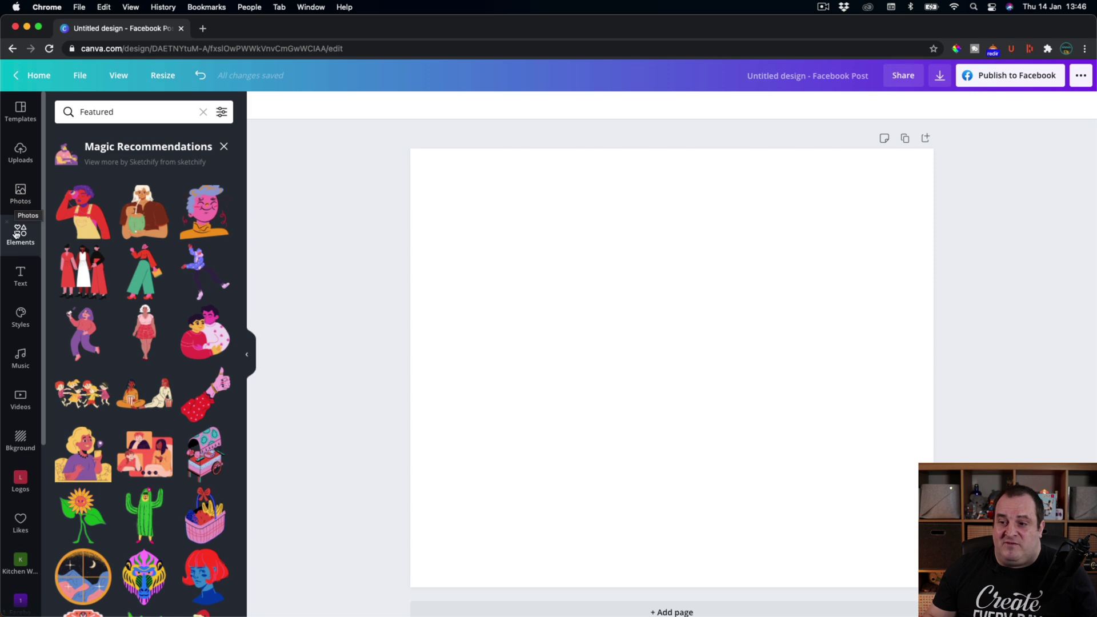
Add a square shape in the page's top-left corner and shrink it to about a quarter of the page width
{"action": "left_click", "coordinate": [223, 147]}
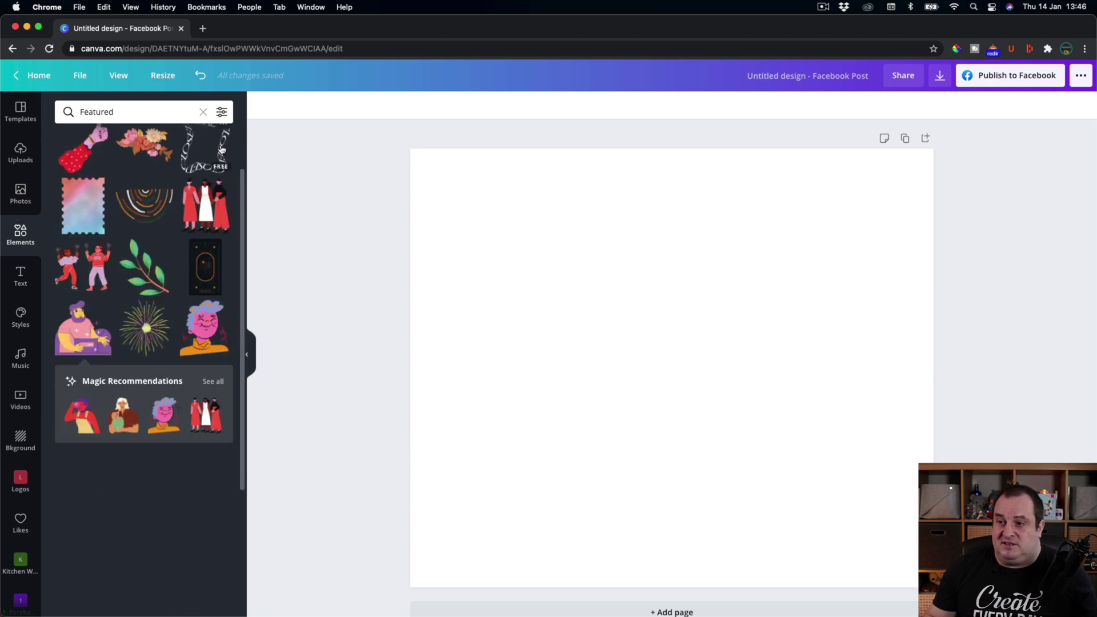
{"action": "left_click", "coordinate": [203, 111]}
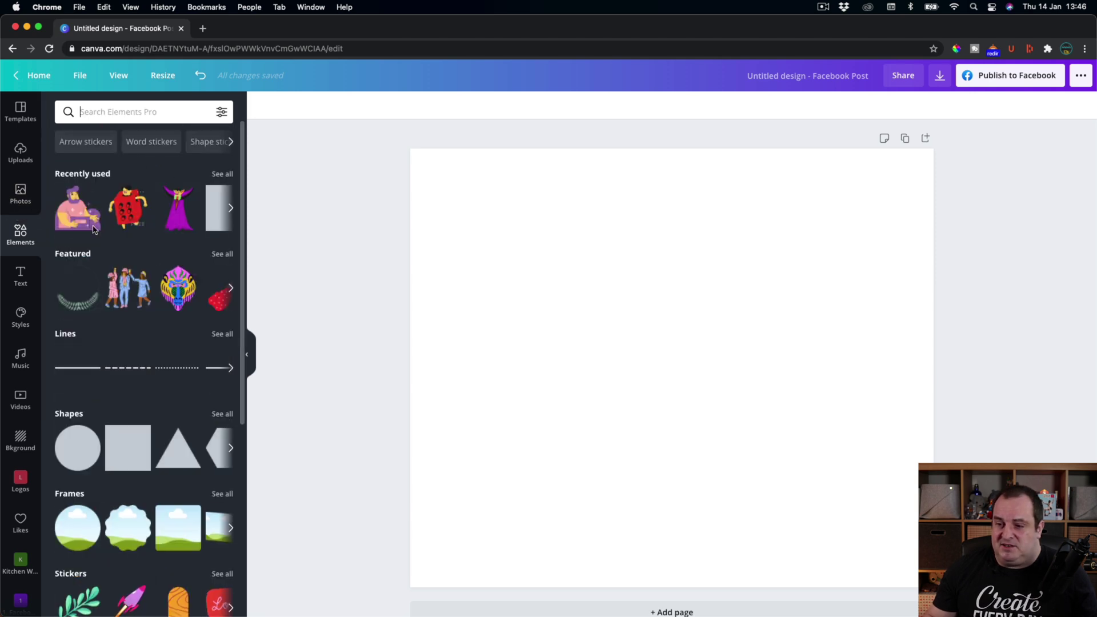
{"action": "left_click", "coordinate": [128, 447]}
{"action": "left_click_drag", "start_coordinate": [612, 364], "coordinate": [473, 261]}
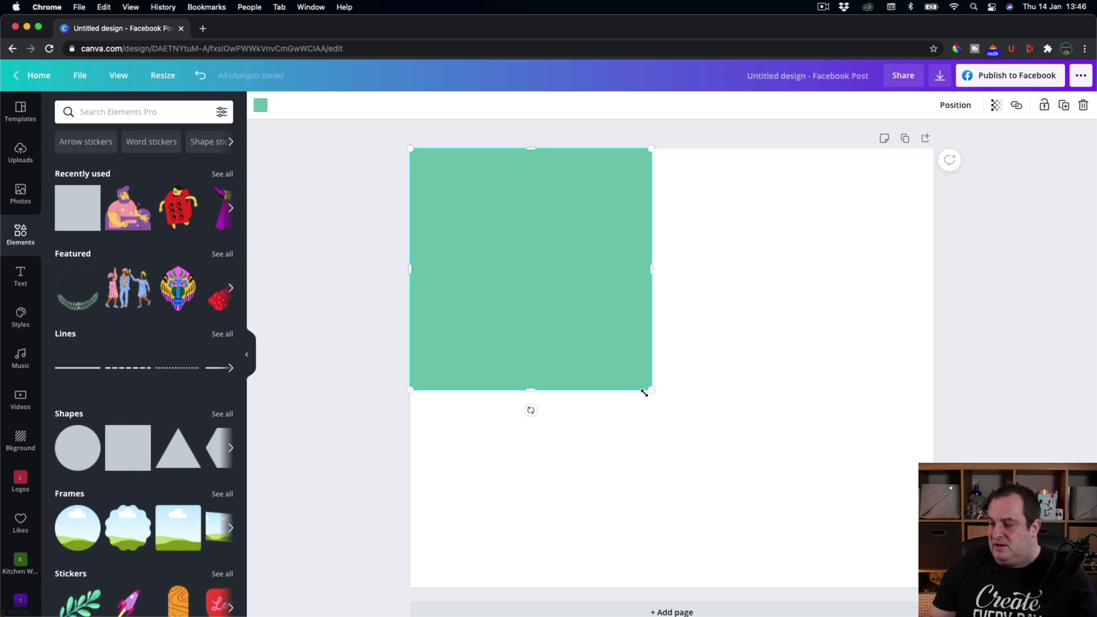
{"action": "left_click_drag", "start_coordinate": [652, 390], "coordinate": [541, 279]}
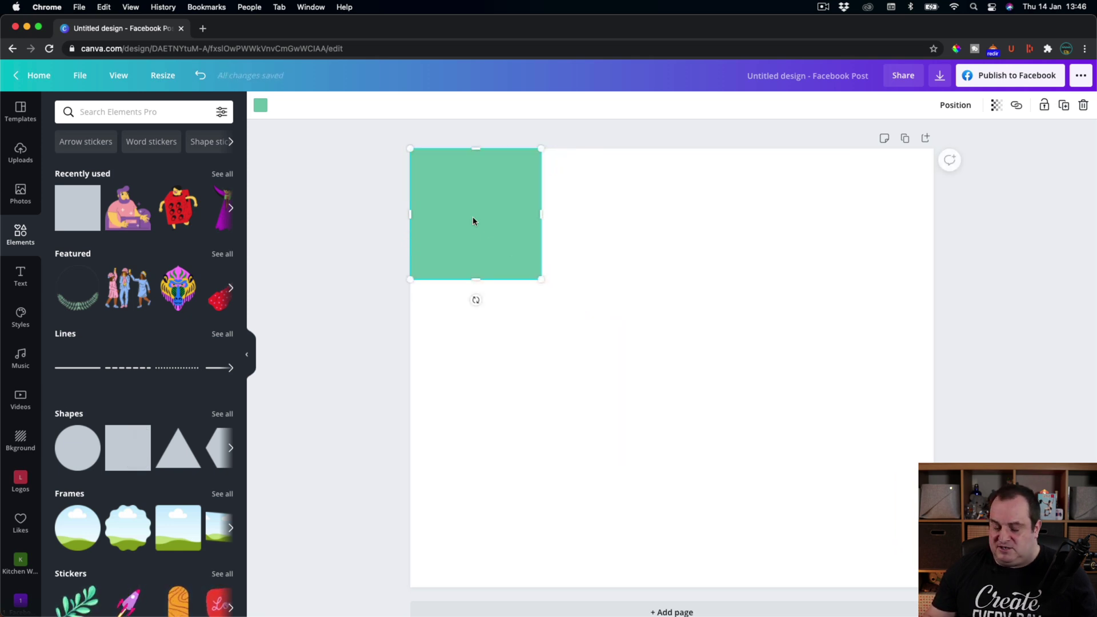
Duplicate the green square twice to form a row of three and recolor the middle one orange
{"action": "left_click_drag", "start_coordinate": [459, 207], "coordinate": [711, 197]}
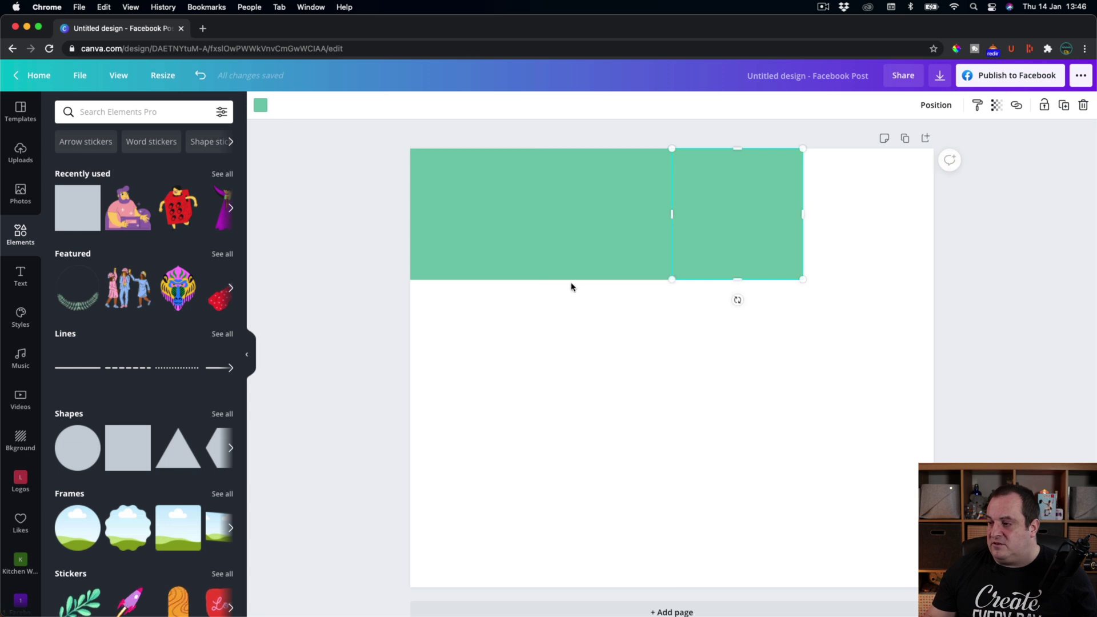
{"action": "left_click", "coordinate": [588, 211]}
{"action": "left_click", "coordinate": [260, 106]}
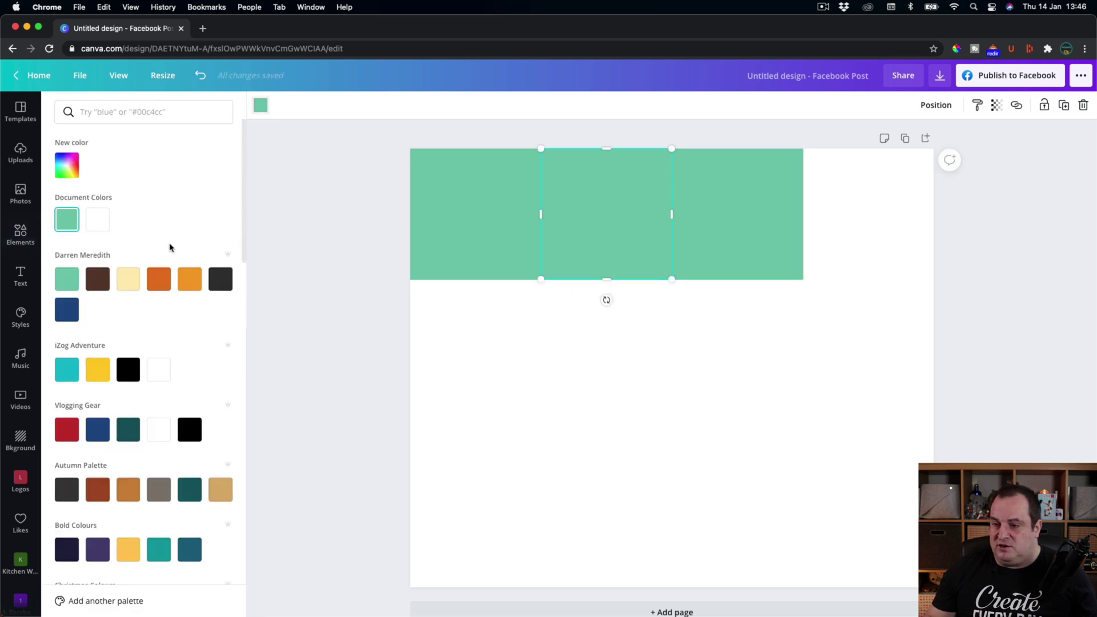
{"action": "left_click", "coordinate": [158, 278]}
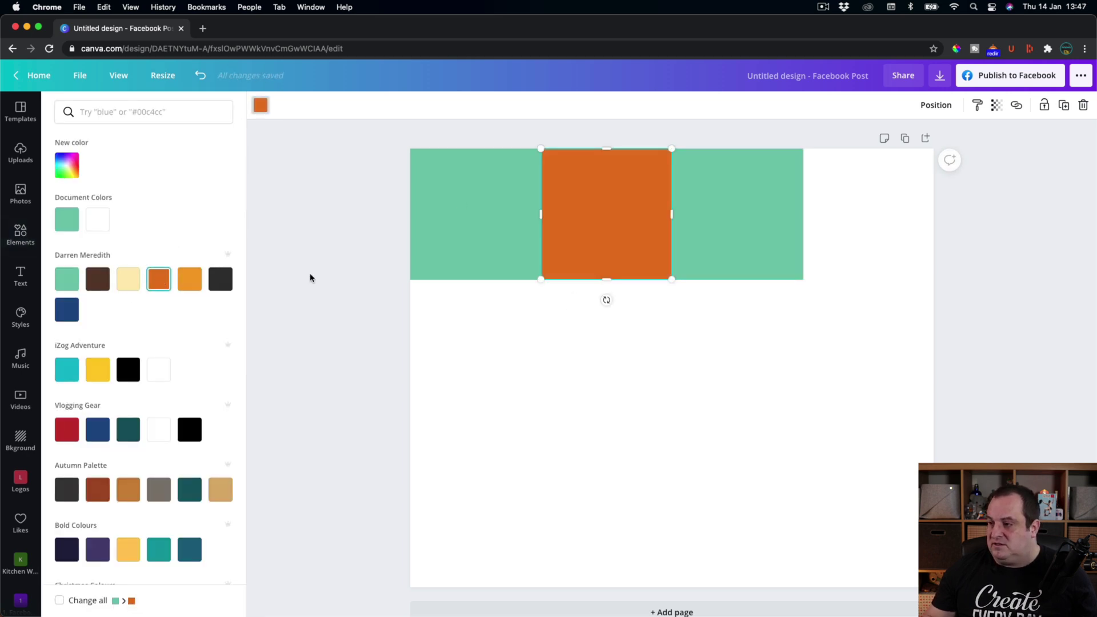
Scale the row of three squares together so that it spans the full page width
{"action": "left_click", "coordinate": [310, 272]}
{"action": "left_click_drag", "start_coordinate": [342, 194], "coordinate": [762, 321]}
{"action": "left_click_drag", "start_coordinate": [805, 280], "coordinate": [925, 347]}
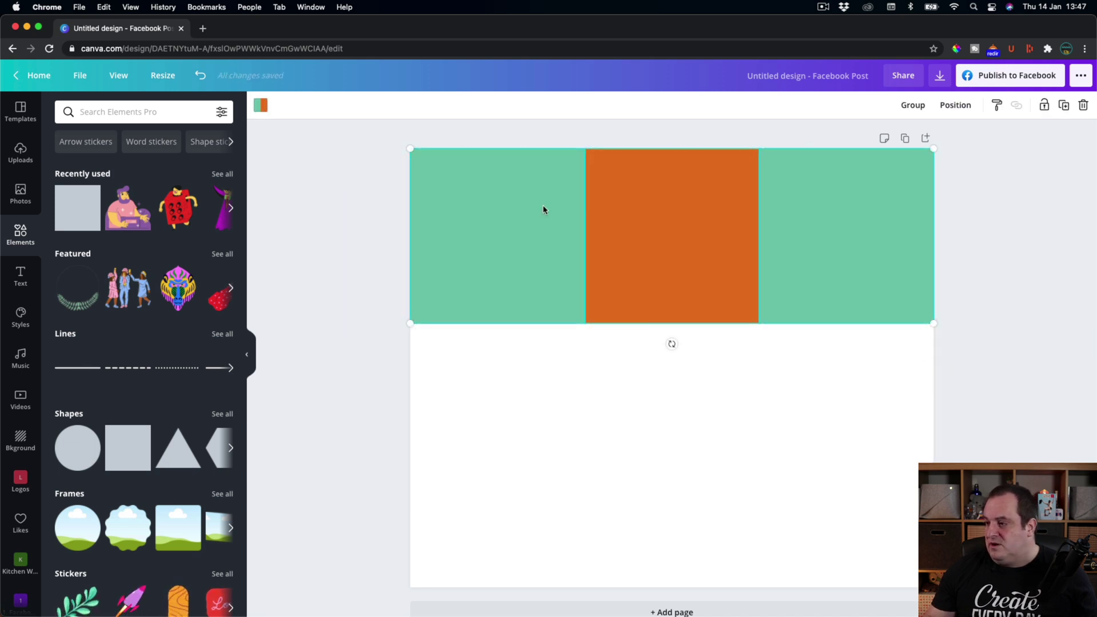
{"action": "left_click", "coordinate": [277, 312]}
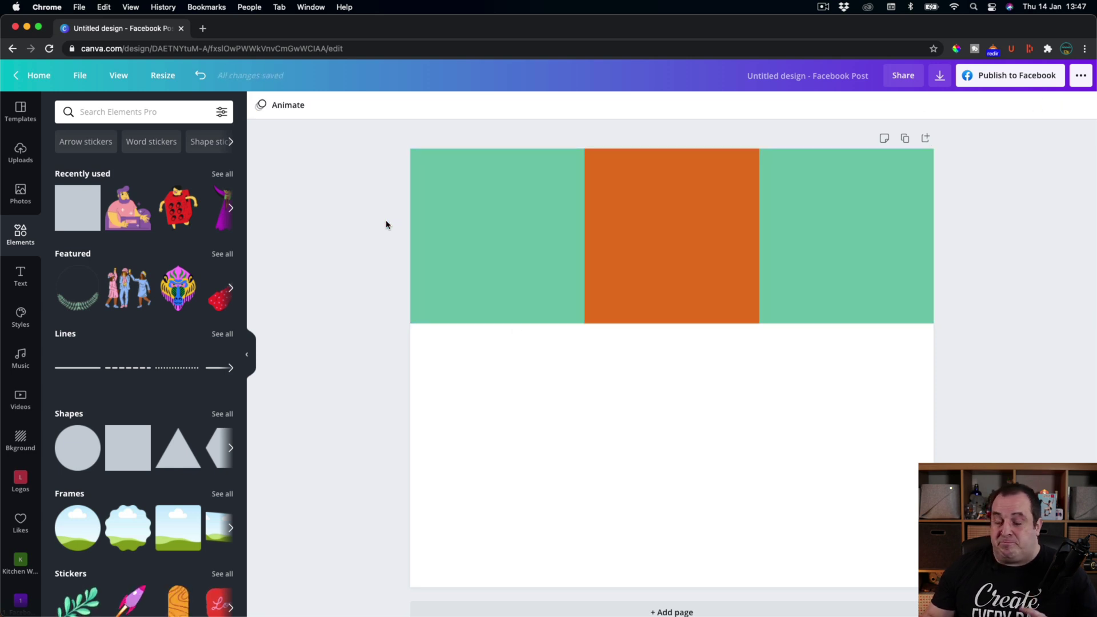
Turn on rulers and guides, and place two vertical guides along the left and right edges of the orange square
{"action": "left_click", "coordinate": [116, 74]}
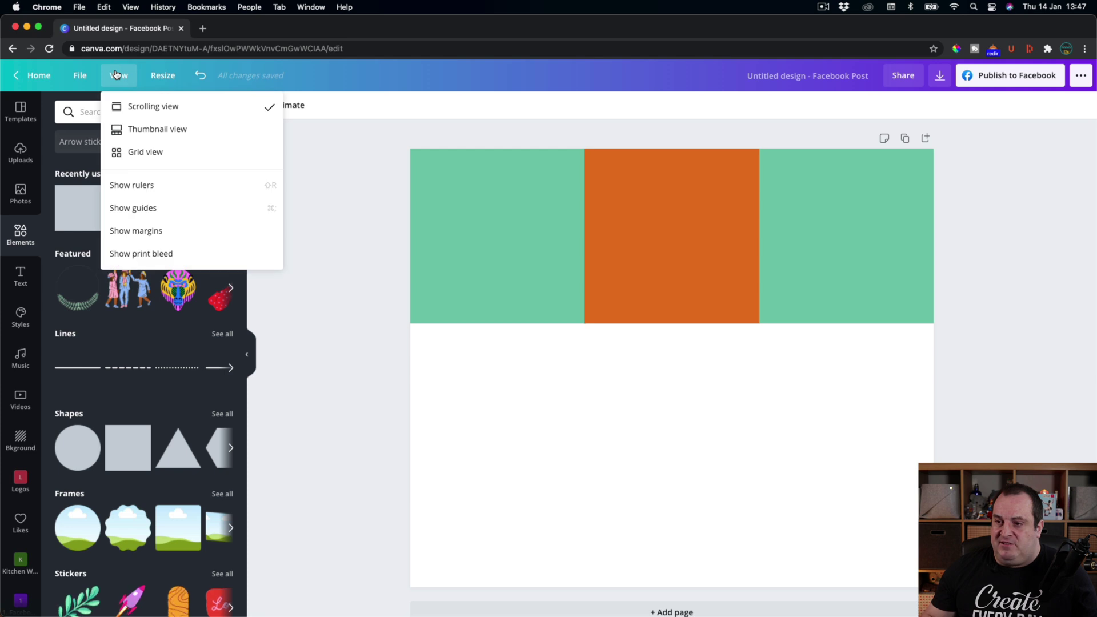
{"action": "left_click", "coordinate": [142, 185]}
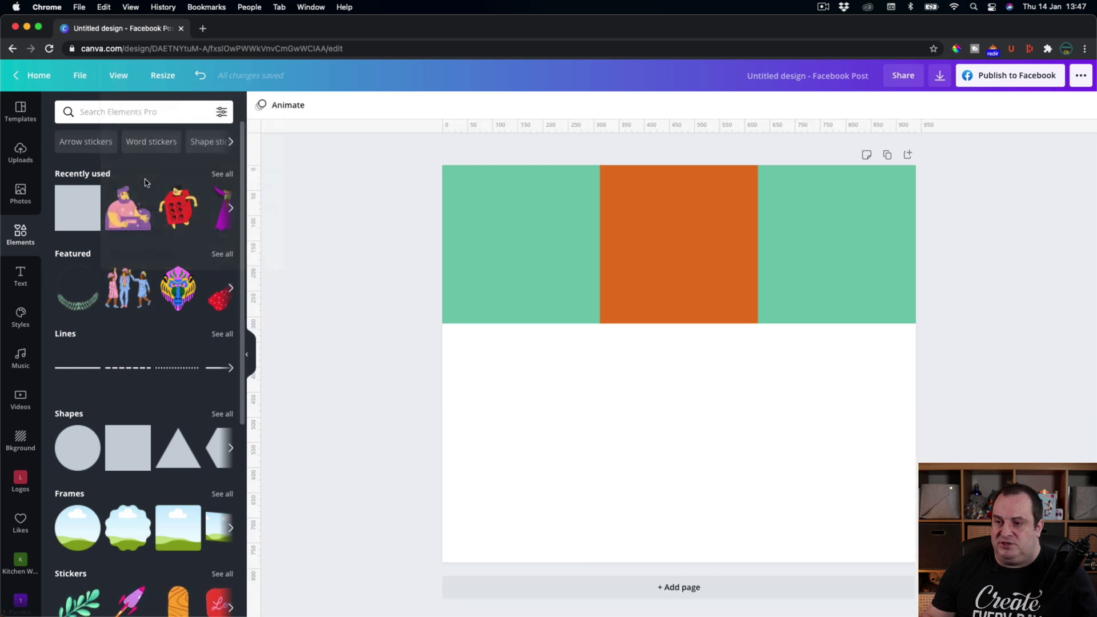
{"action": "left_click", "coordinate": [123, 76]}
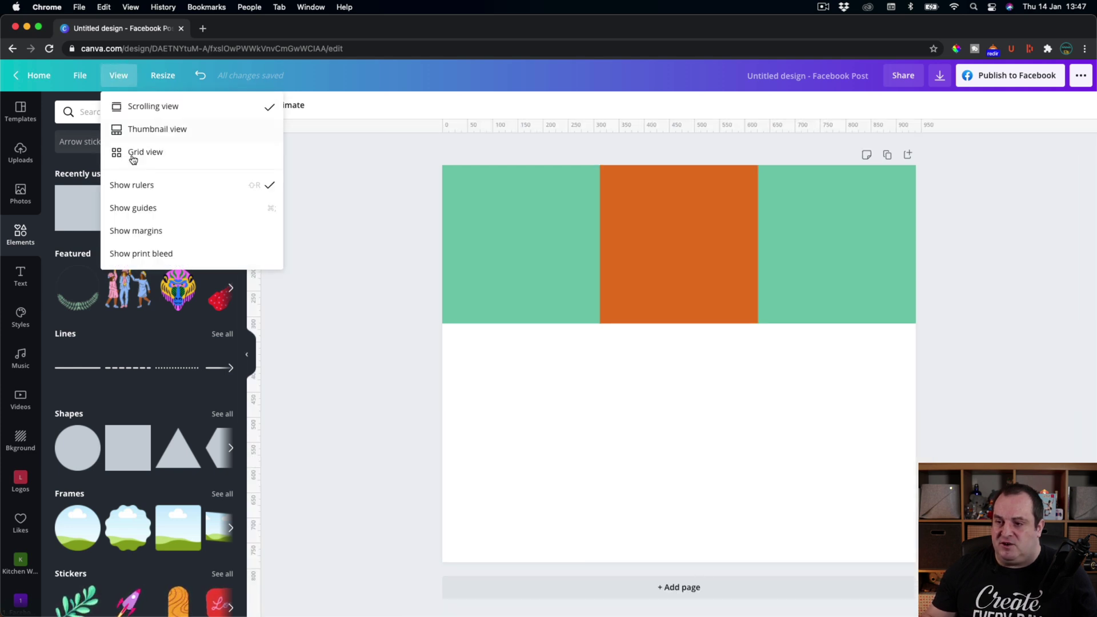
{"action": "left_click", "coordinate": [135, 209]}
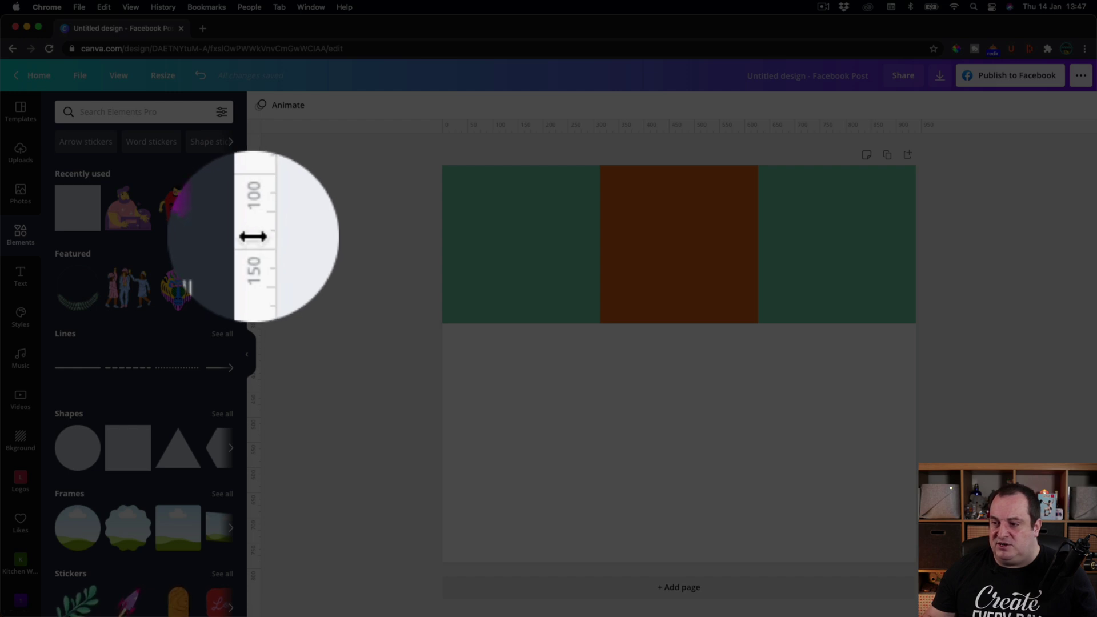
{"action": "left_click_drag", "start_coordinate": [253, 237], "coordinate": [600, 206]}
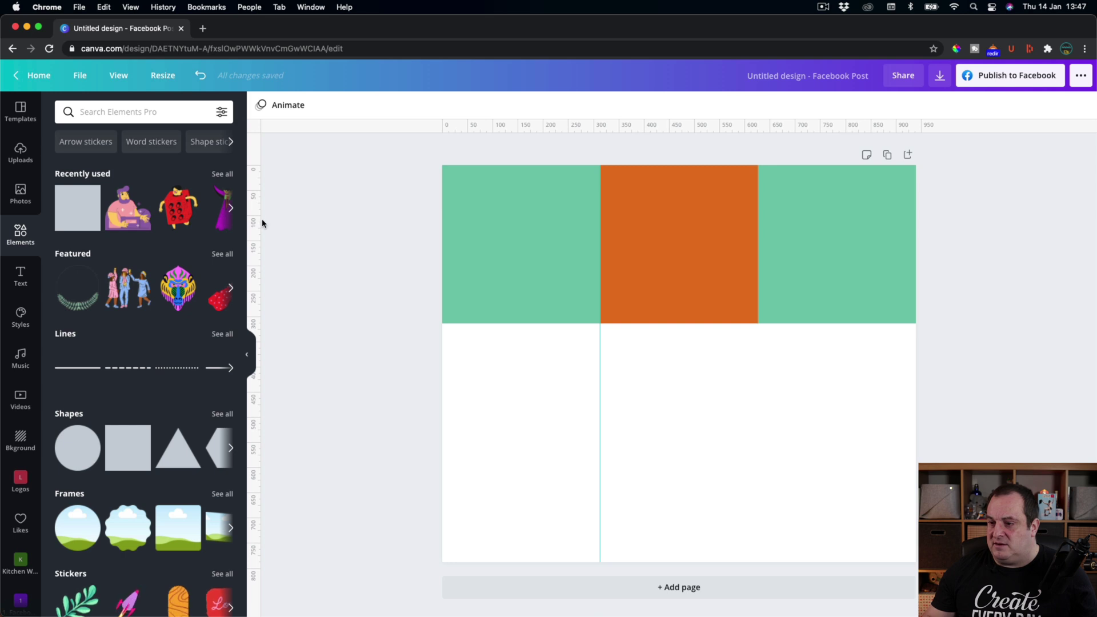
{"action": "left_click_drag", "start_coordinate": [257, 219], "coordinate": [758, 219]}
Restack the squares as a column along the page's left edge, with the orange one in the middle
{"action": "left_click", "coordinate": [653, 231]}
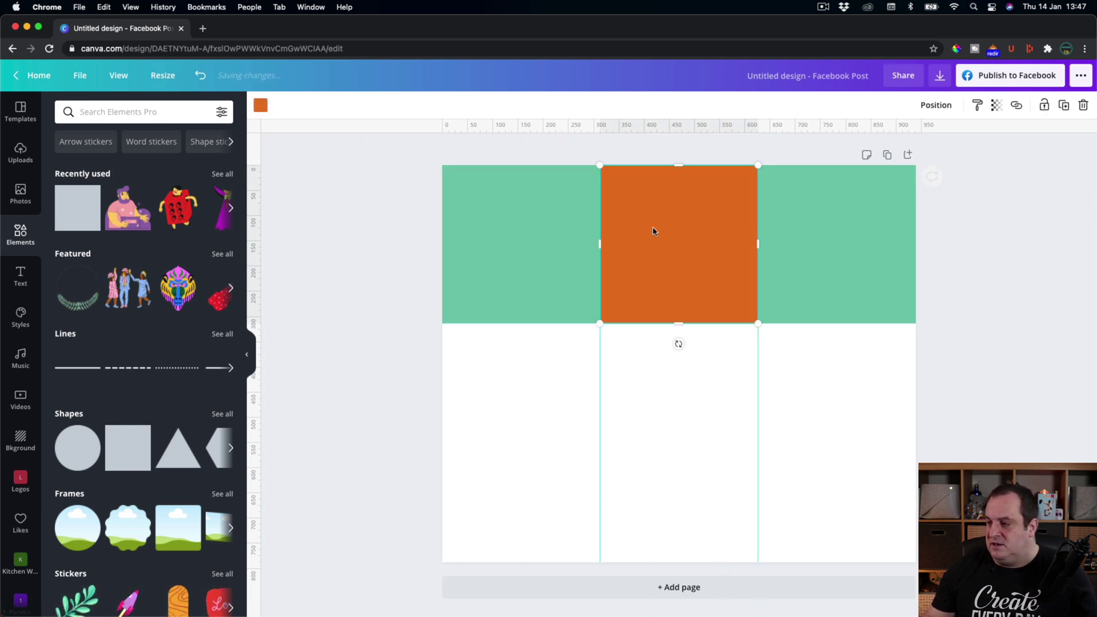
{"action": "left_click_drag", "start_coordinate": [676, 265], "coordinate": [529, 385]}
{"action": "left_click_drag", "start_coordinate": [818, 274], "coordinate": [504, 590]}
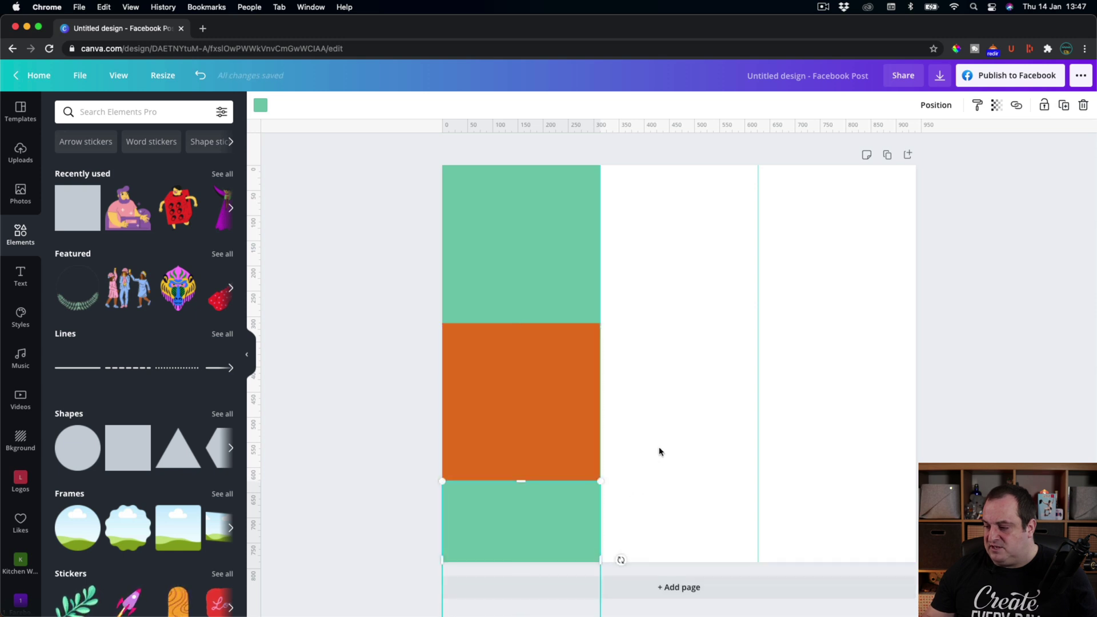
Scale the column of three squares down together so that it exactly fills the page height at the left edge
{"action": "left_click", "coordinate": [524, 282]}
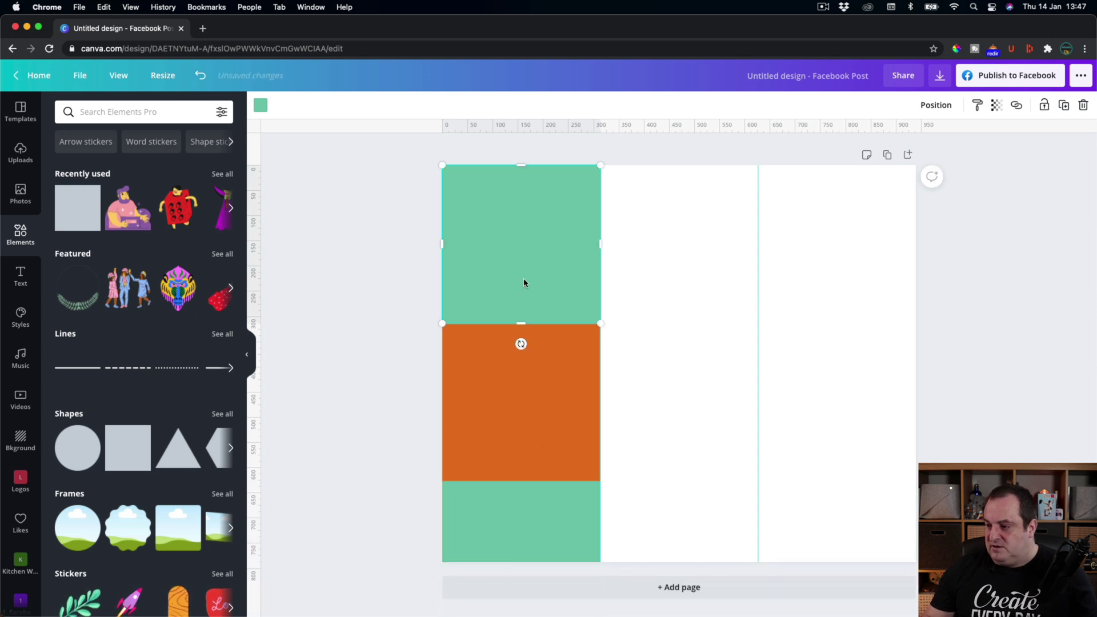
{"action": "left_click", "coordinate": [504, 364]}
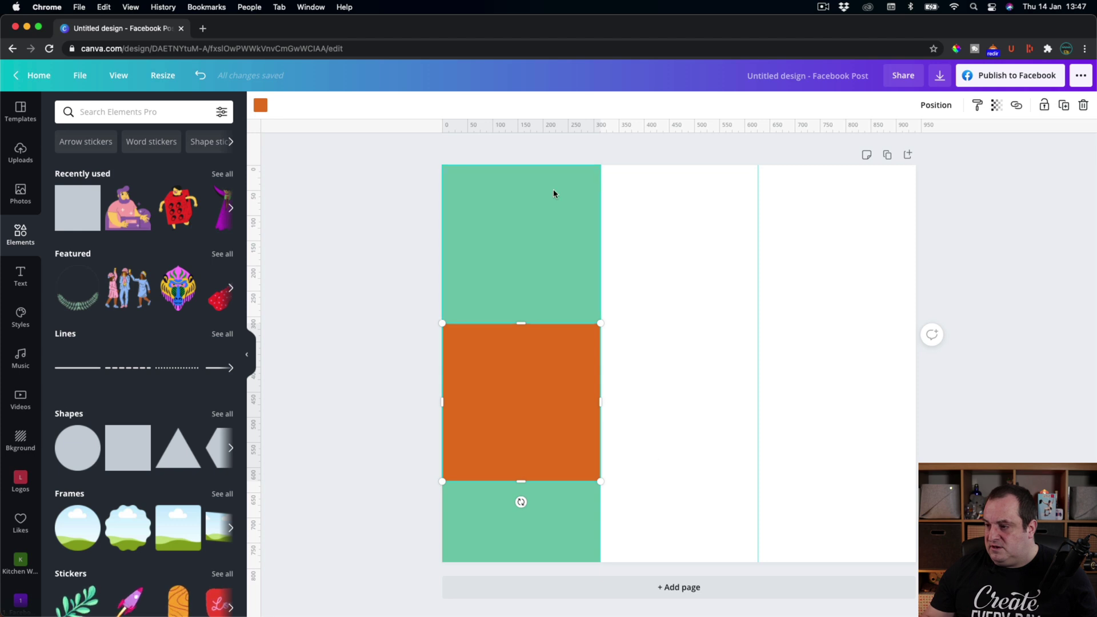
{"action": "left_click_drag", "start_coordinate": [372, 161], "coordinate": [562, 503]}
{"action": "left_click_drag", "start_coordinate": [444, 166], "coordinate": [490, 310]}
{"action": "left_click_drag", "start_coordinate": [540, 358], "coordinate": [493, 213]}
{"action": "left_click_drag", "start_coordinate": [550, 500], "coordinate": [575, 567]}
{"action": "left_click", "coordinate": [390, 421]}
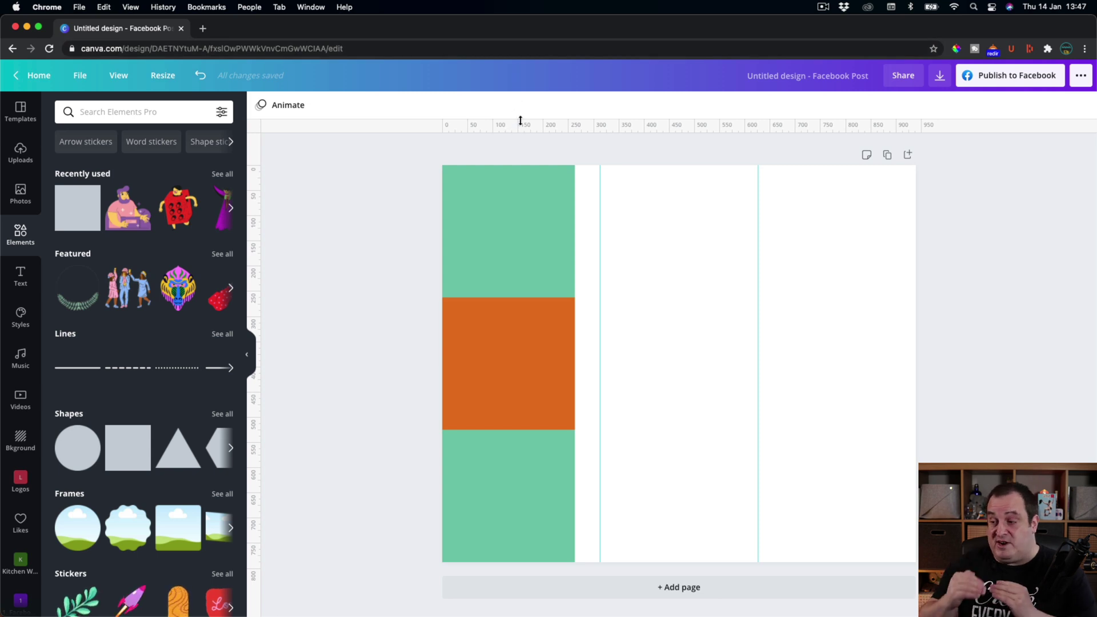
Place two horizontal guides along the top and bottom edges of the orange square and delete all three squares
{"action": "left_click_drag", "start_coordinate": [532, 181], "coordinate": [517, 297]}
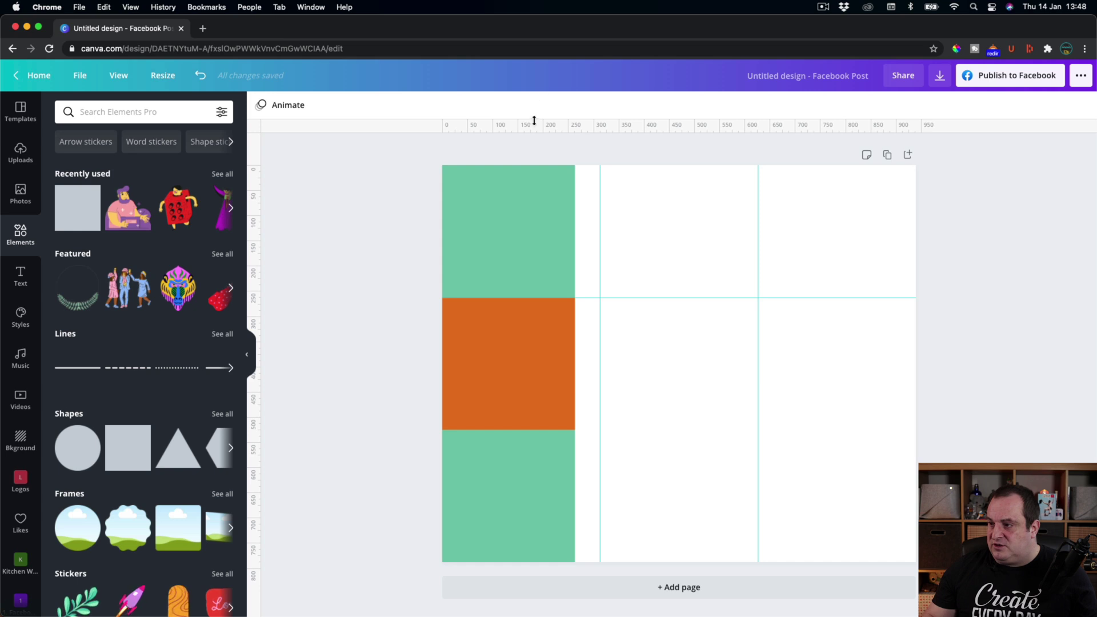
{"action": "left_click_drag", "start_coordinate": [534, 124], "coordinate": [521, 430]}
{"action": "left_click_drag", "start_coordinate": [392, 158], "coordinate": [594, 571]}
{"action": "key", "text": "Delete"}
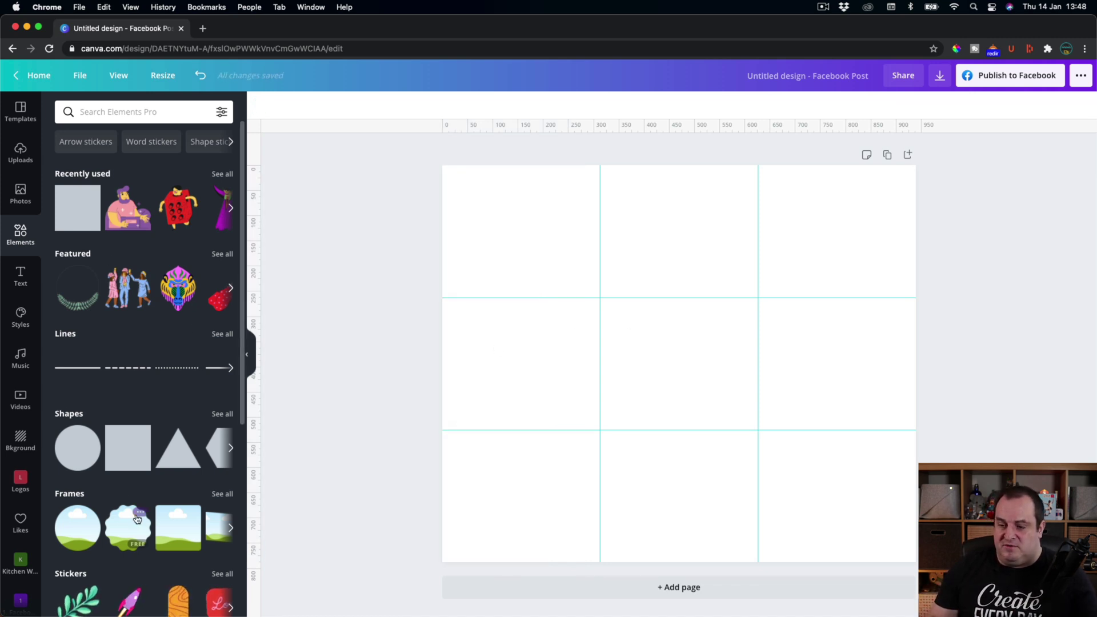
Add the single-image grid to the page and fill it with the recently used photo of the family on the logs
{"action": "scroll", "coordinate": [137, 520], "scroll_direction": "down", "scroll_amount": 3}
{"action": "scroll", "coordinate": [137, 519], "scroll_direction": "down", "scroll_amount": 3}
{"action": "left_click", "coordinate": [72, 461]}
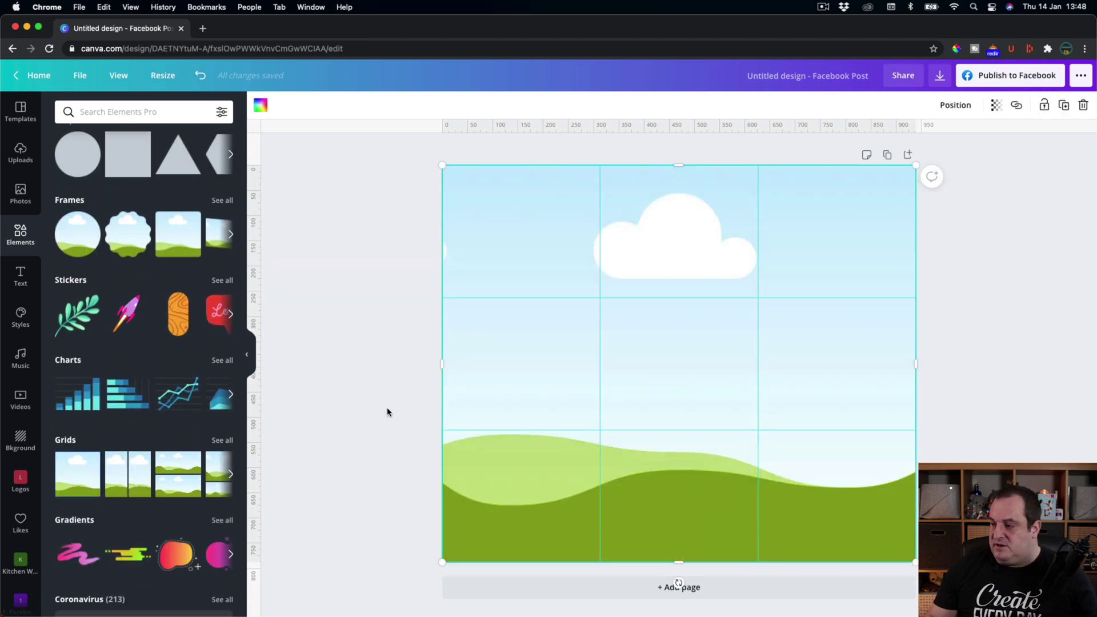
{"action": "left_click", "coordinate": [20, 194]}
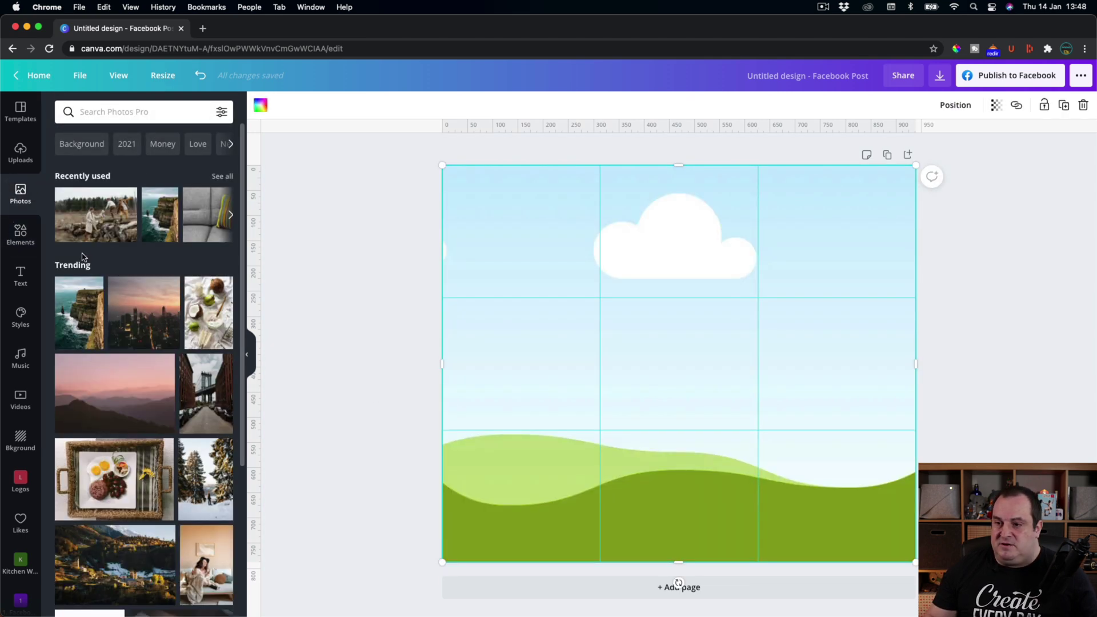
{"action": "left_click", "coordinate": [94, 228]}
{"action": "left_click_drag", "start_coordinate": [671, 353], "coordinate": [707, 353]}
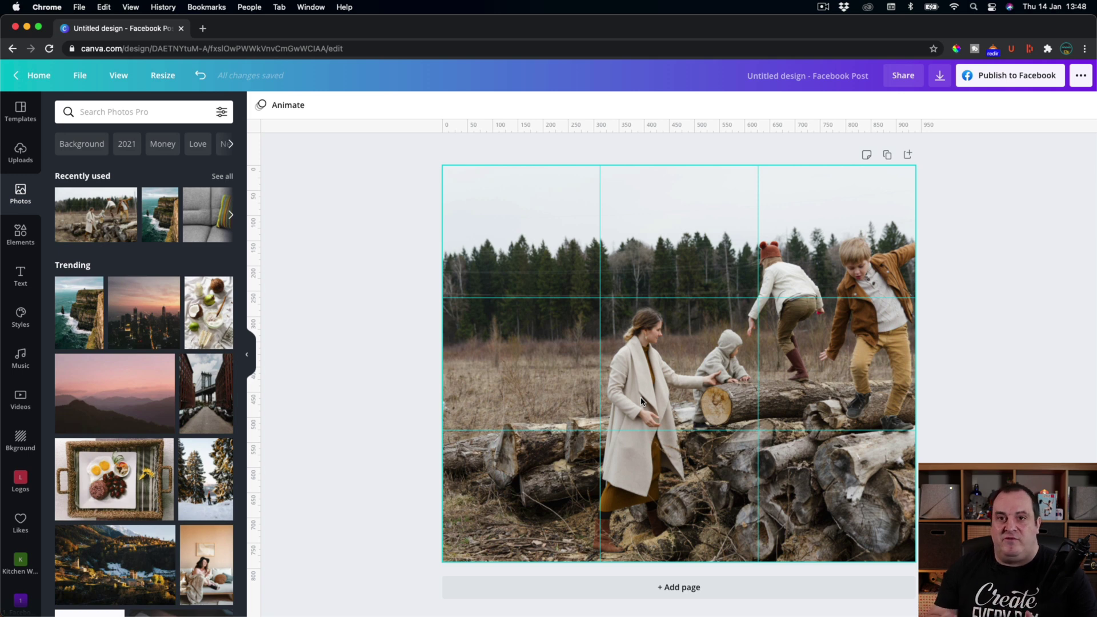
Reposition the photo inside its frame so that the woman's head sits on the left vertical guide
{"action": "double_click", "coordinate": [699, 318]}
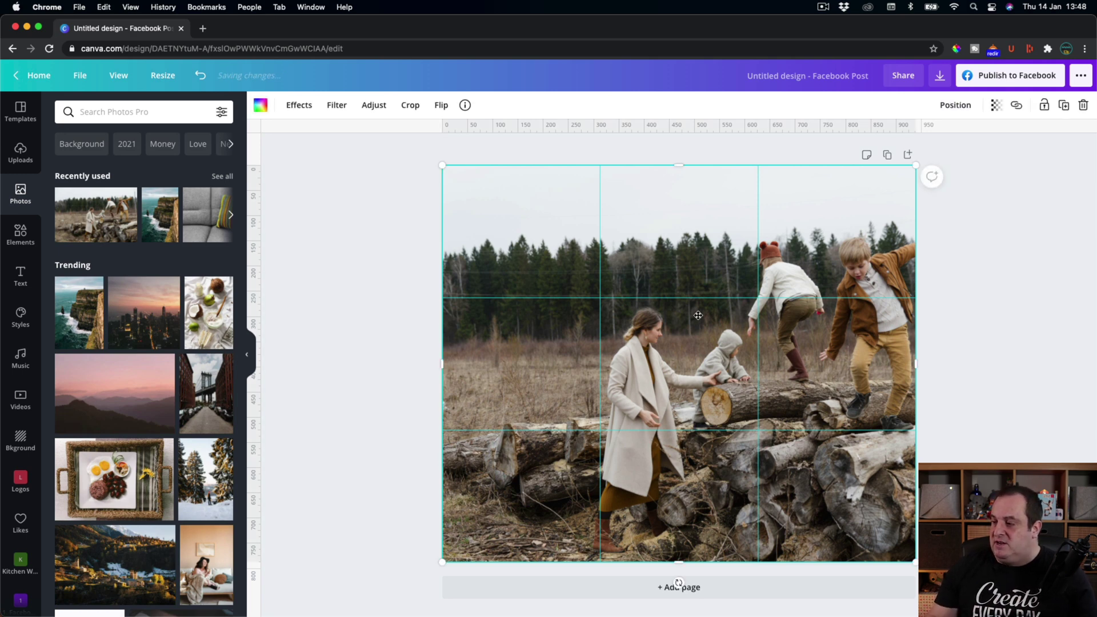
{"action": "left_click_drag", "start_coordinate": [716, 318], "coordinate": [663, 312]}
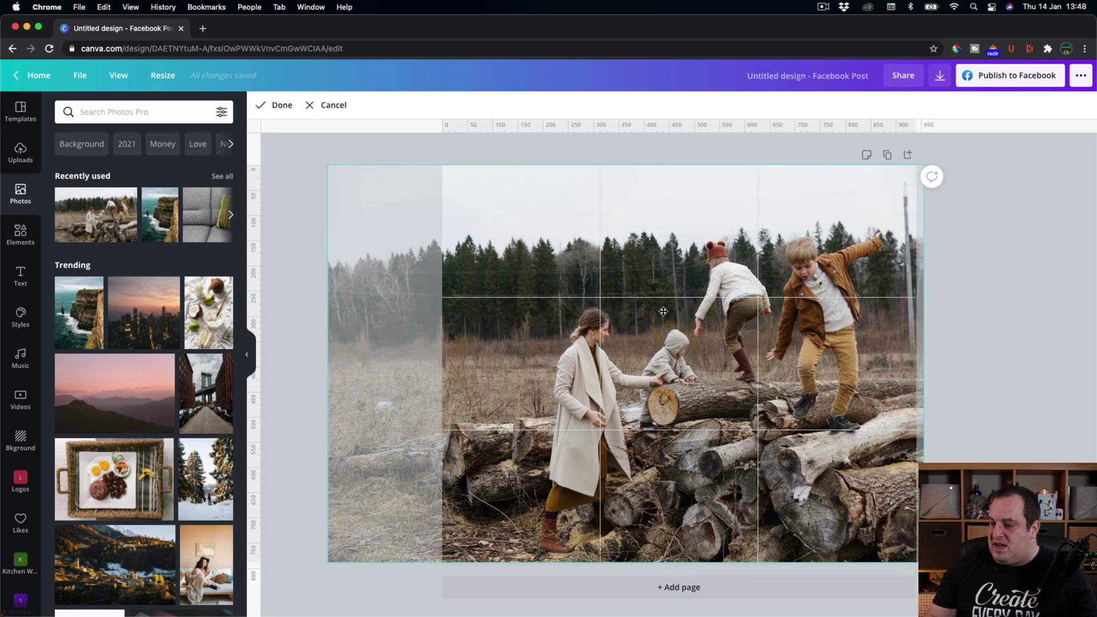
{"action": "left_click_drag", "start_coordinate": [663, 311], "coordinate": [663, 311]}
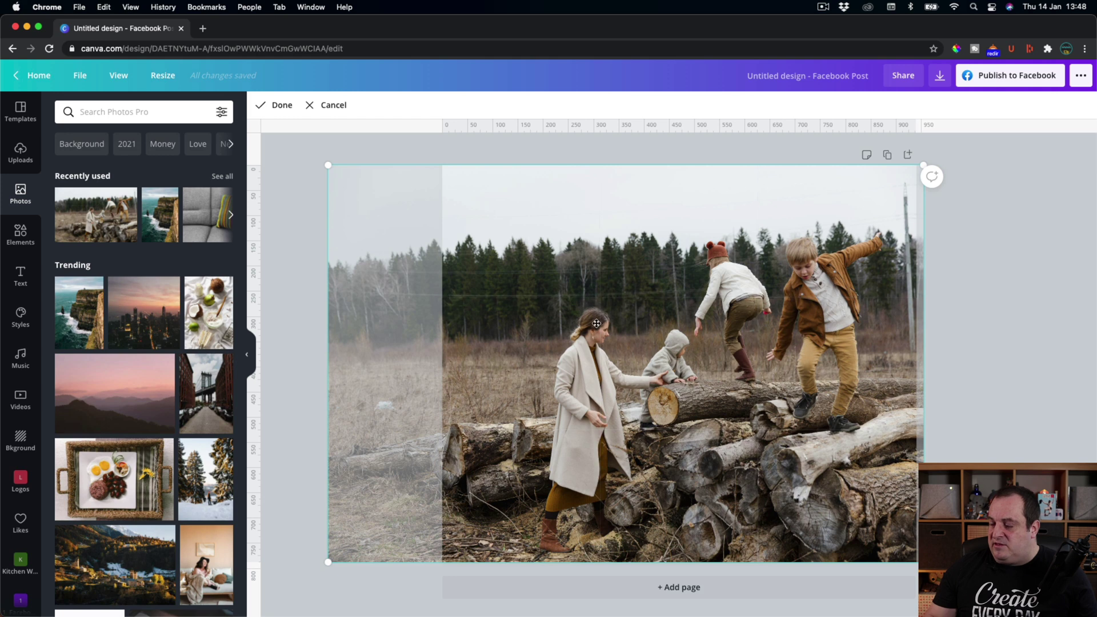
{"action": "left_click", "coordinate": [283, 110]}
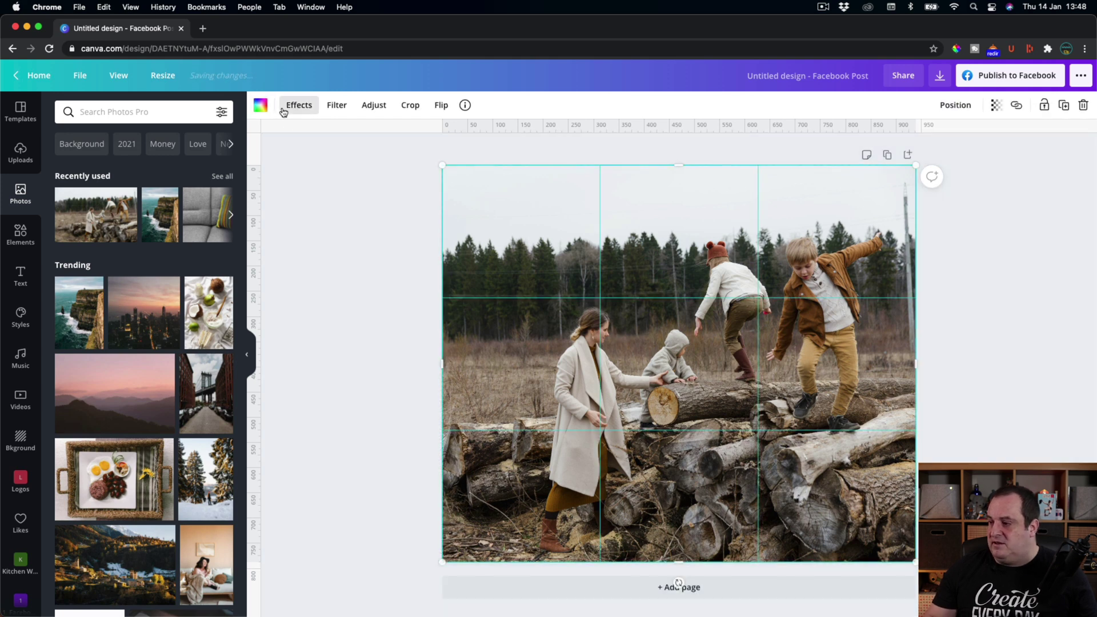
{"action": "left_click", "coordinate": [314, 262]}
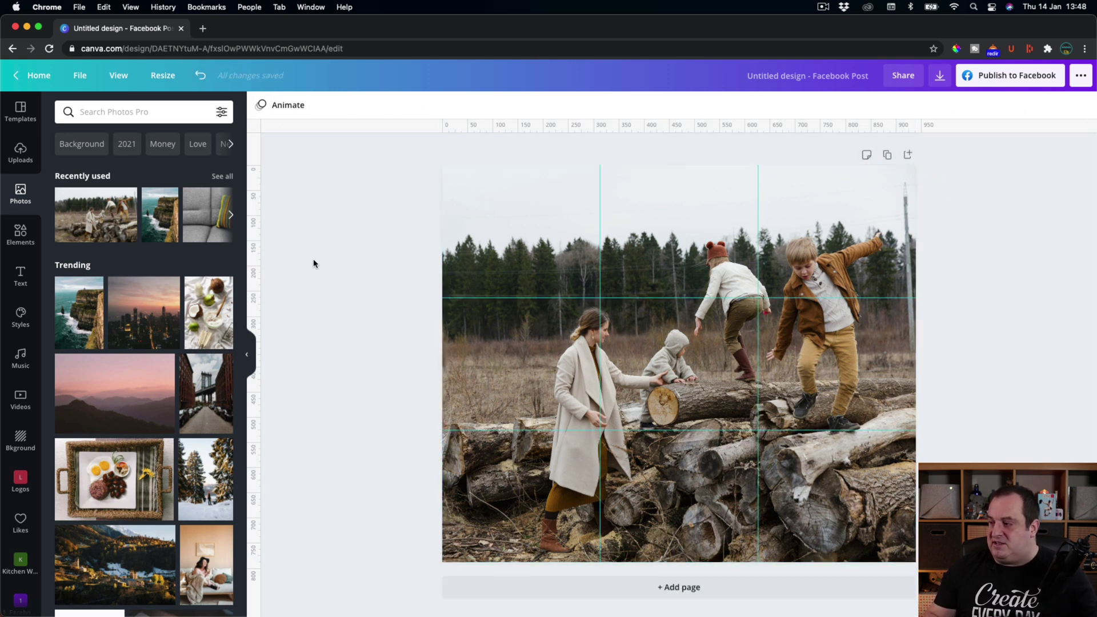
Widen the photo frame slightly past the page's right edge and check how the photo is cropped inside it
{"action": "left_click", "coordinate": [904, 284]}
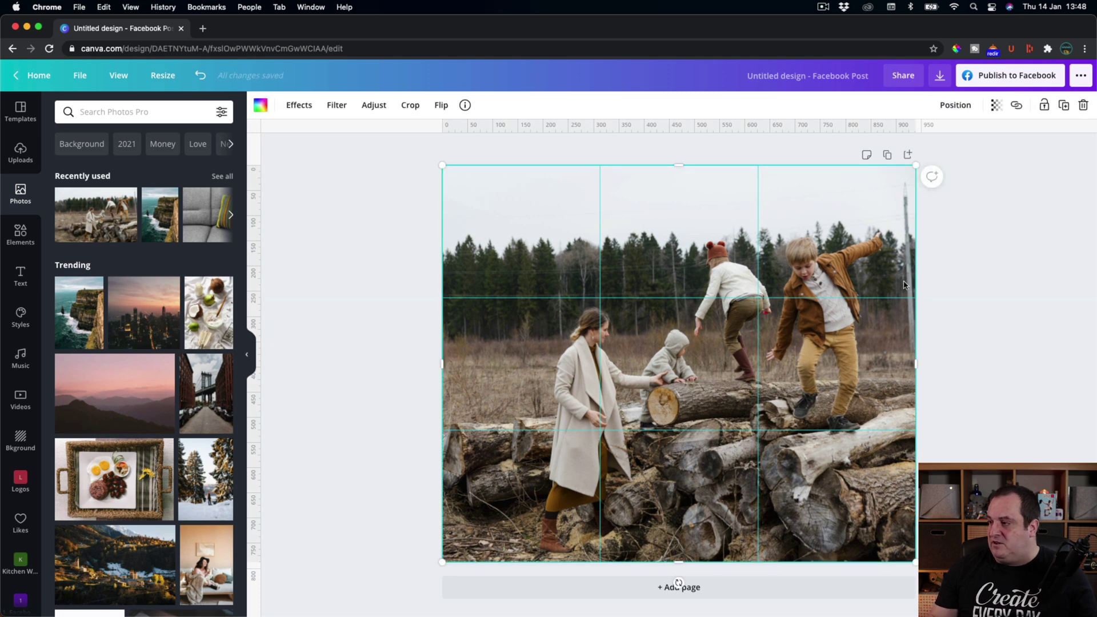
{"action": "left_click_drag", "start_coordinate": [912, 162], "coordinate": [928, 164]}
{"action": "double_click", "coordinate": [787, 344]}
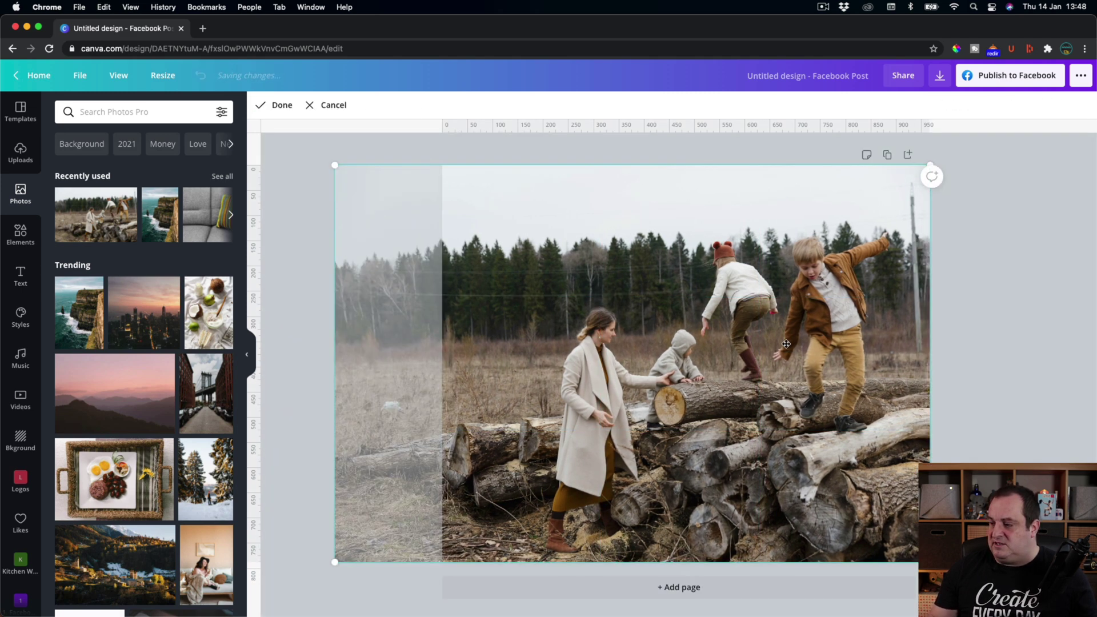
{"action": "left_click", "coordinate": [1064, 251]}
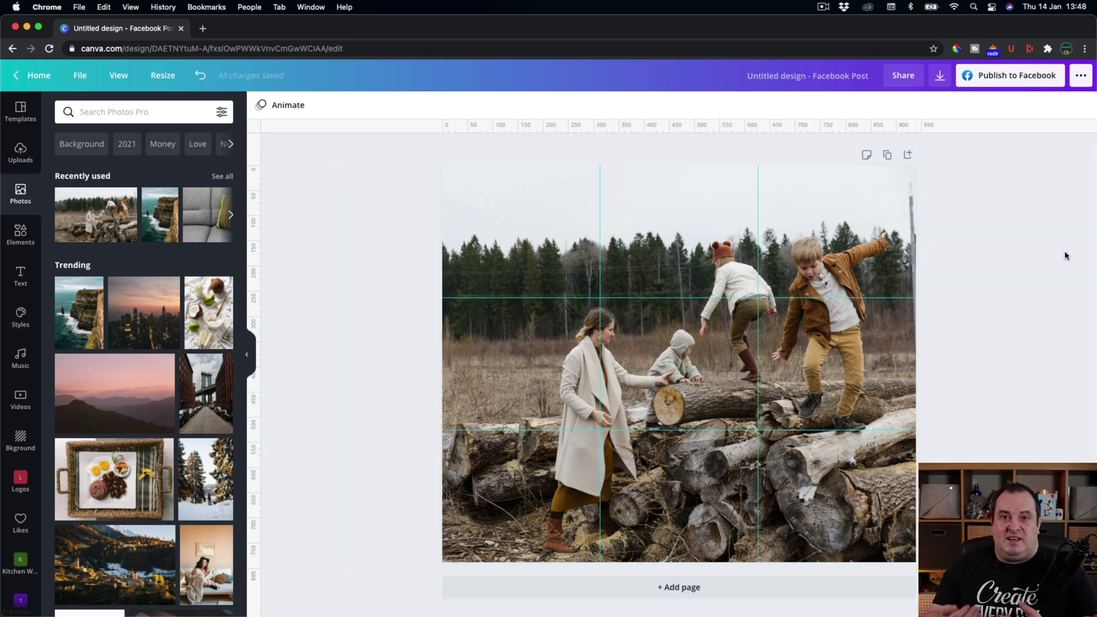
Delete the family photo and then its empty grid frame from the page
{"action": "left_click", "coordinate": [661, 253]}
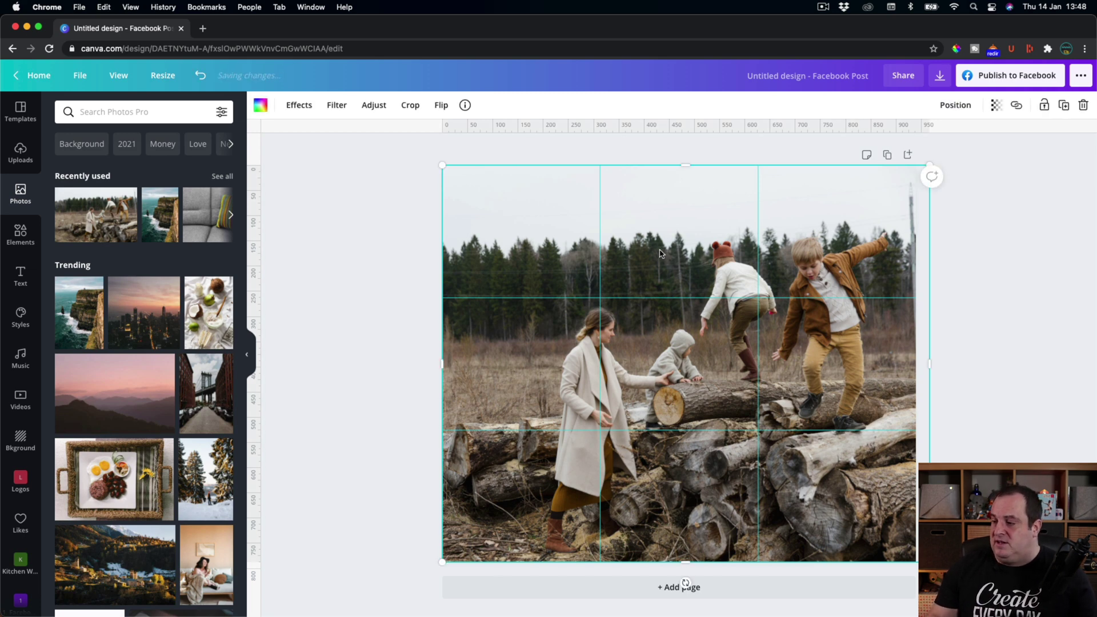
{"action": "key", "text": "Delete"}
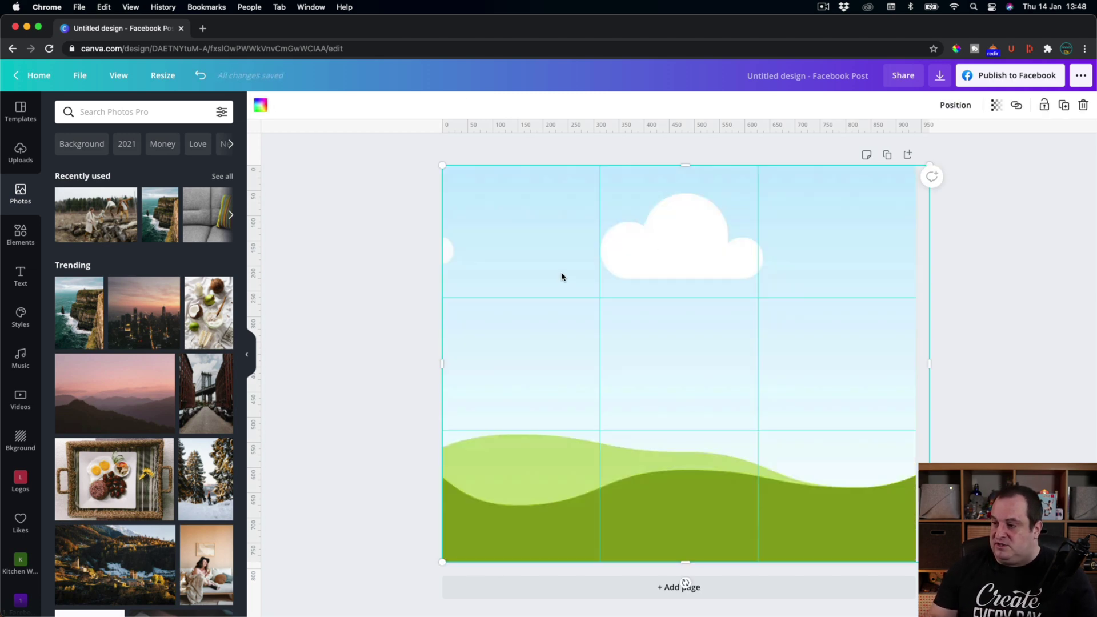
{"action": "key", "text": "Delete"}
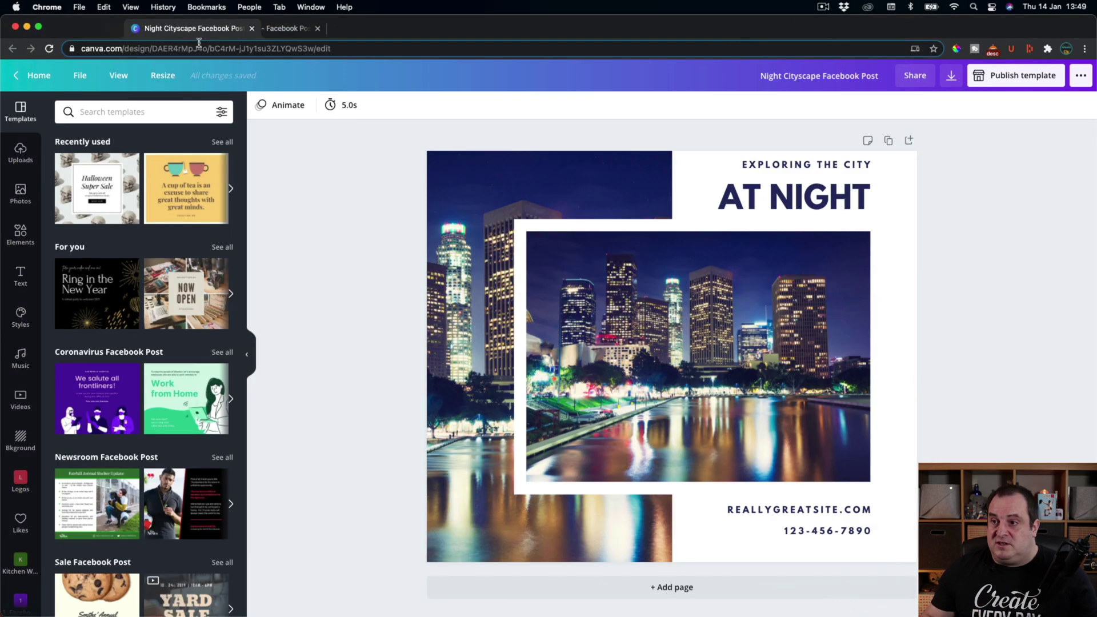
Place the Night Cityscape Facebook Post tab after the Untitled design tab and show the guides in the Night Cityscape design
{"action": "left_click_drag", "start_coordinate": [199, 42], "coordinate": [253, 41]}
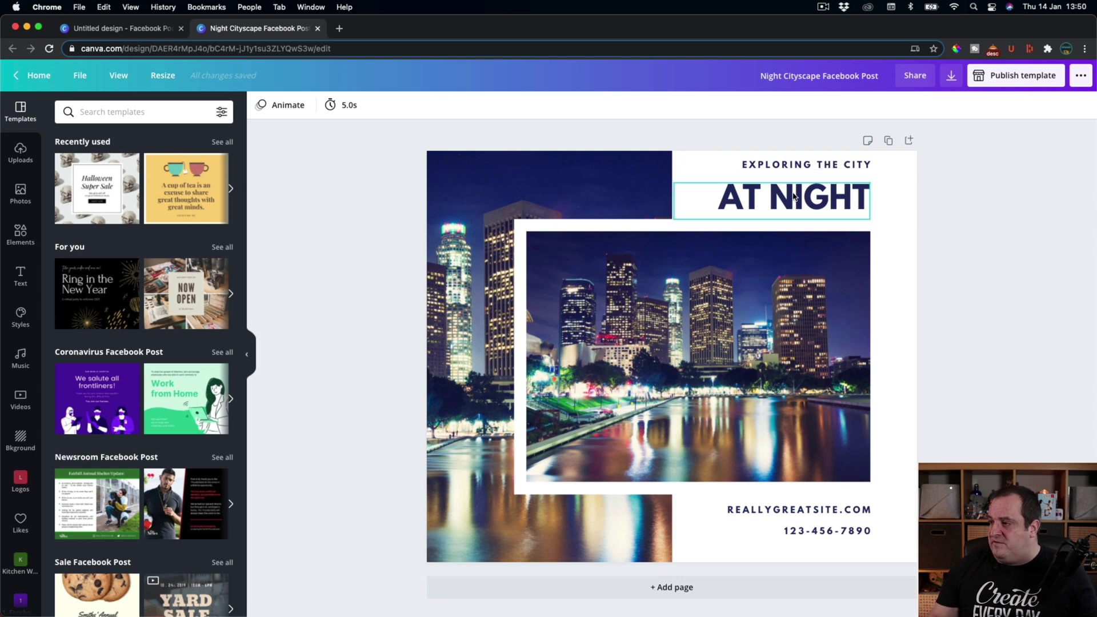
{"action": "left_click", "coordinate": [126, 76]}
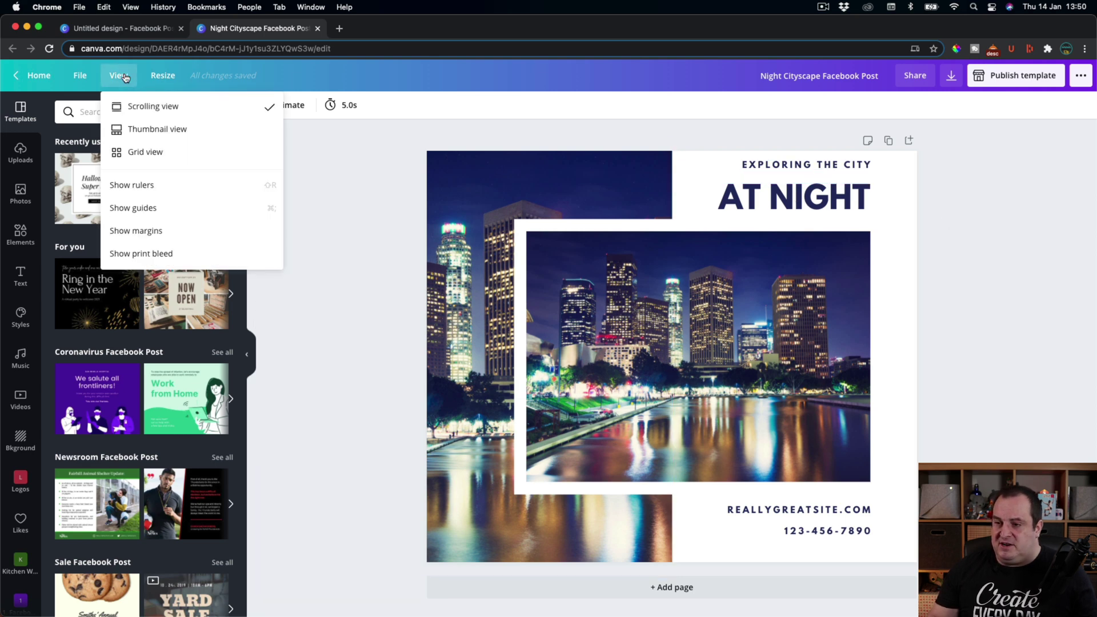
{"action": "left_click", "coordinate": [148, 208]}
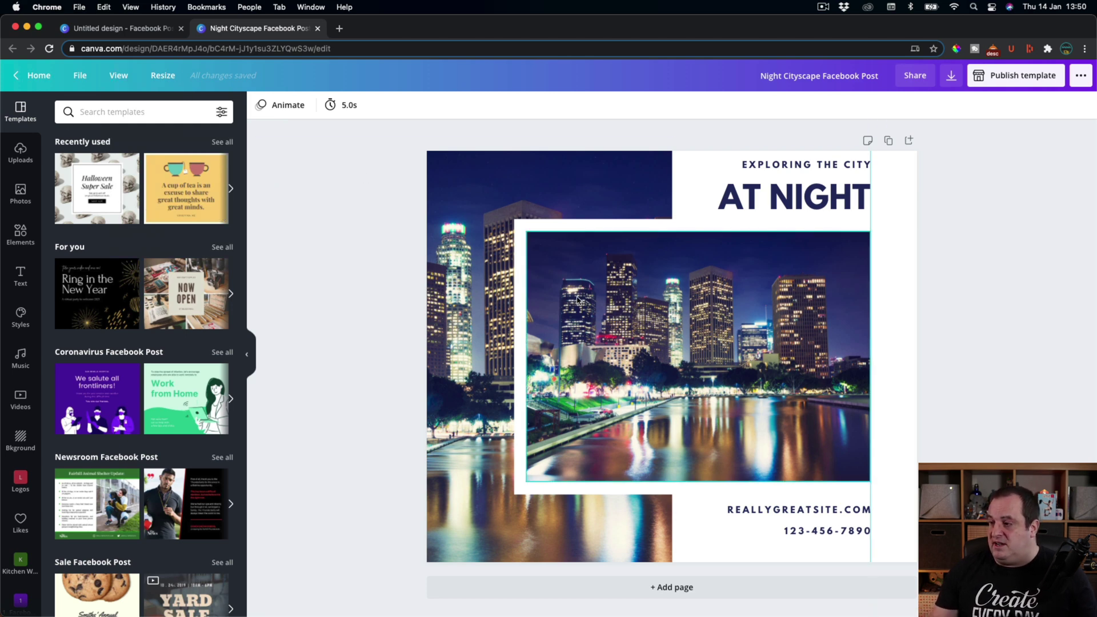
Examine how the inner photo, the heading and the contact lines align with the vertical guide
{"action": "left_click", "coordinate": [537, 188]}
{"action": "left_click", "coordinate": [758, 291]}
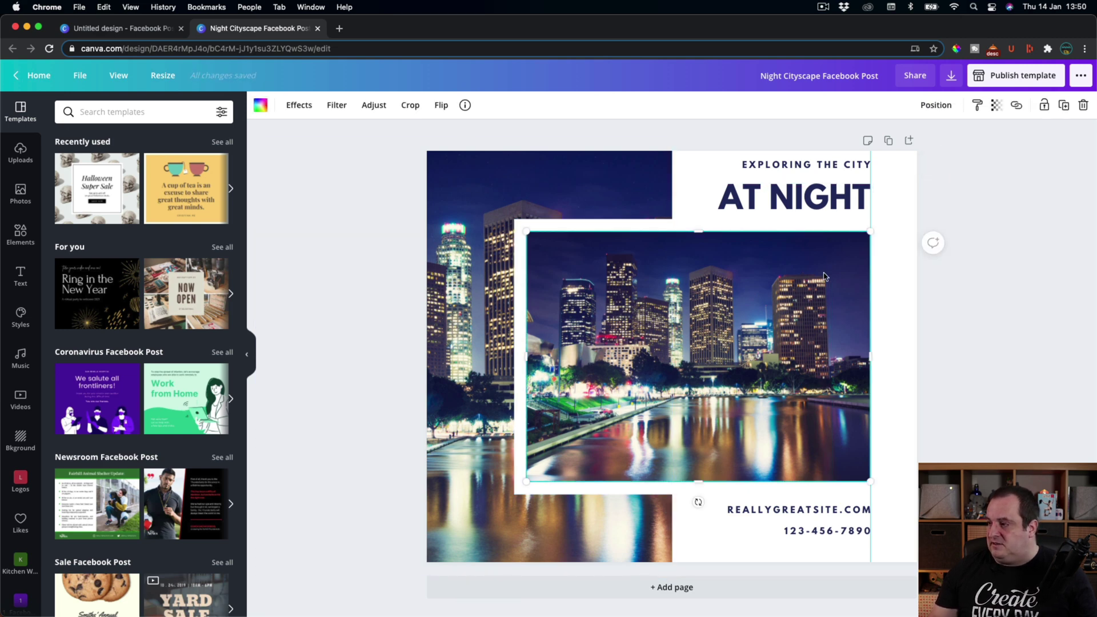
{"action": "left_click", "coordinate": [812, 168]}
{"action": "left_click", "coordinate": [811, 197]}
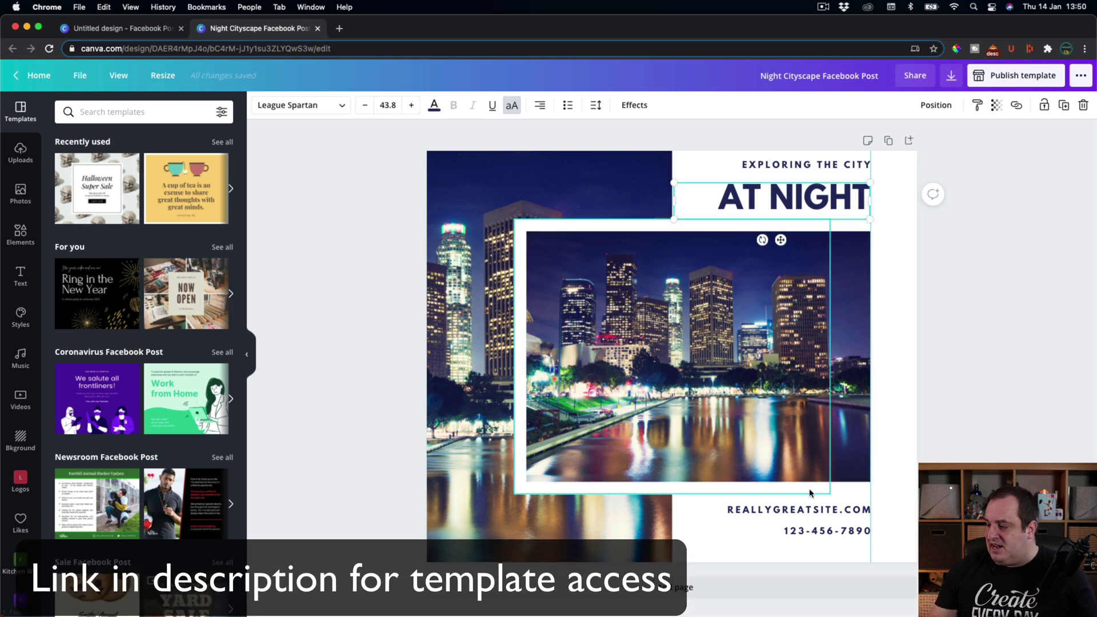
{"action": "left_click", "coordinate": [811, 531]}
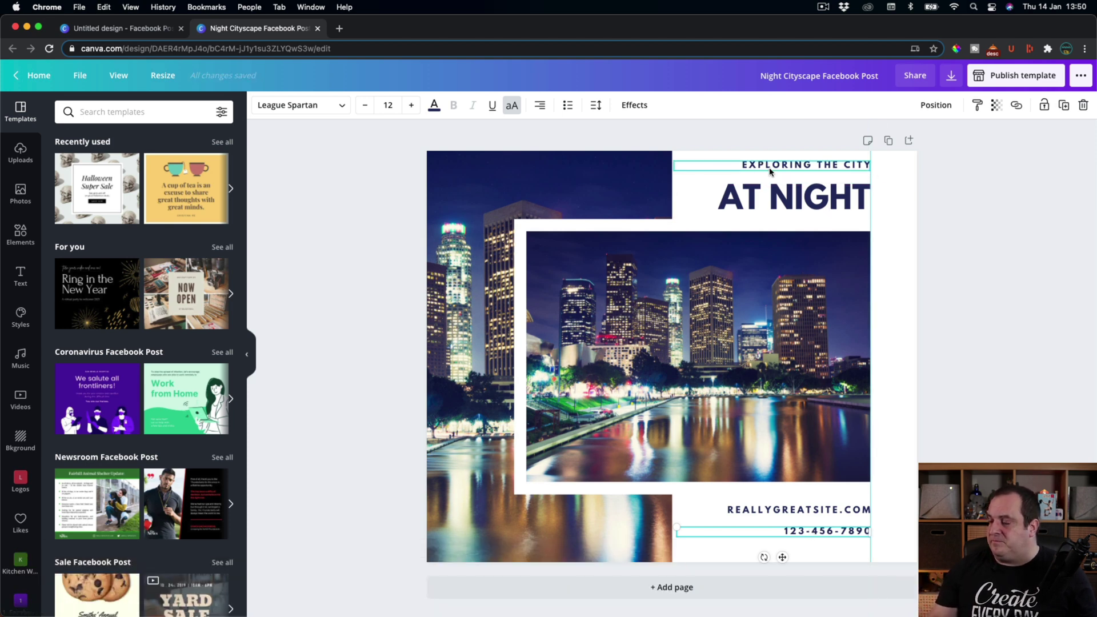
Shift the EXPLORING THE CITY line around the vertical guide and snap its right edge back to it, slightly lower
{"action": "mouse_move", "coordinate": [770, 170]}
{"action": "left_mouse_down"}
{"action": "mouse_move", "coordinate": [756, 165]}
{"action": "mouse_move", "coordinate": [770, 167]}
{"action": "left_mouse_up"}
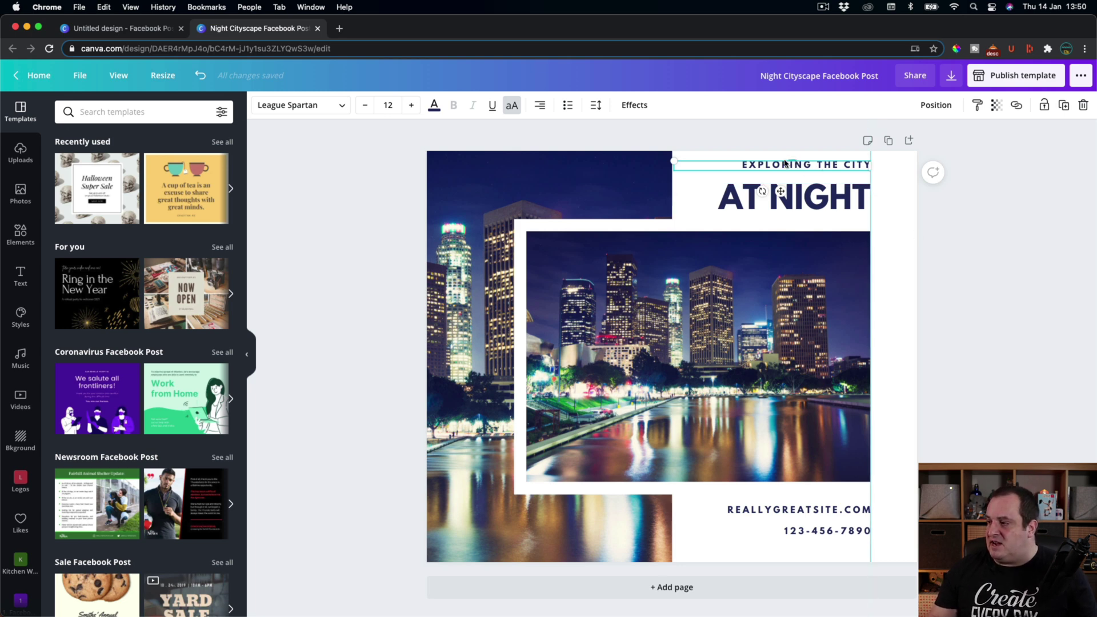
{"action": "left_click_drag", "start_coordinate": [783, 166], "coordinate": [776, 165]}
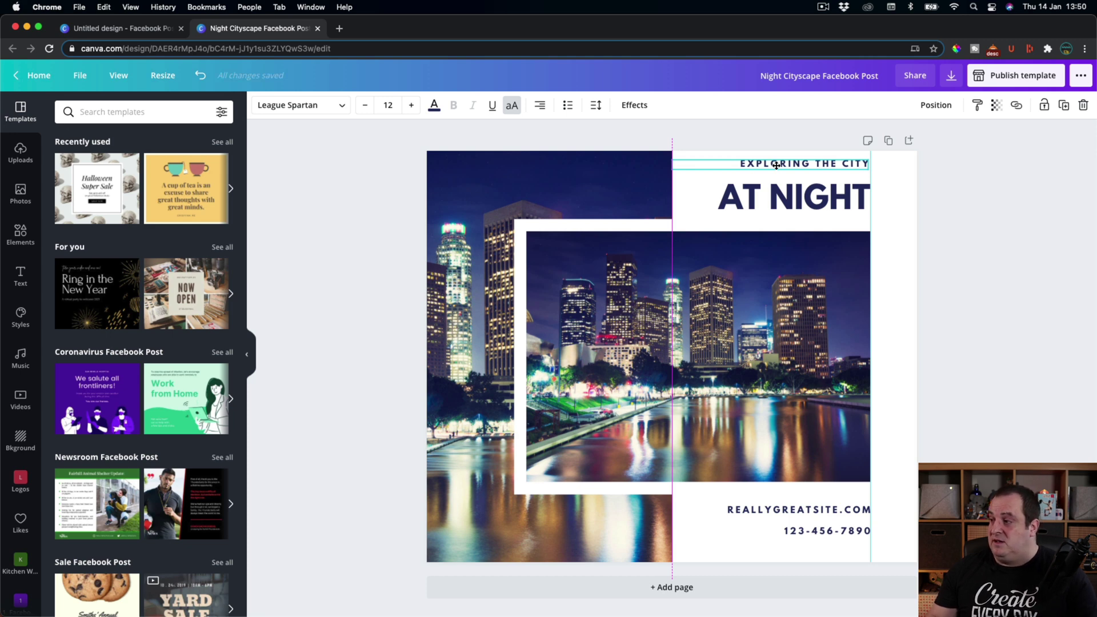
{"action": "left_click_drag", "start_coordinate": [777, 165], "coordinate": [779, 165]}
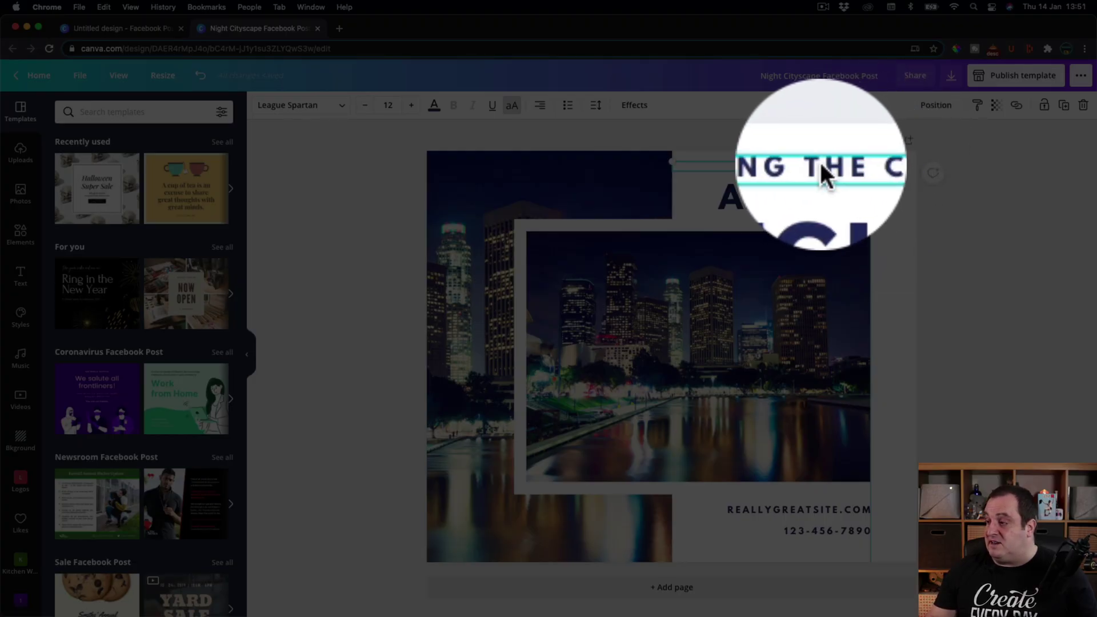
{"action": "left_click_drag", "start_coordinate": [821, 165], "coordinate": [824, 165]}
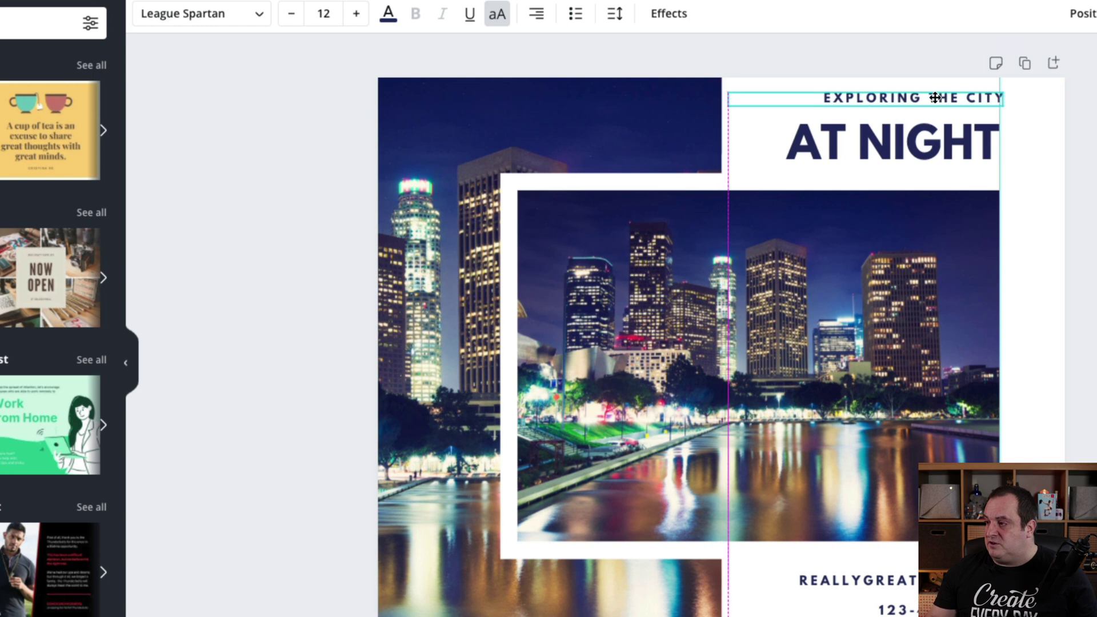
{"action": "left_click_drag", "start_coordinate": [935, 98], "coordinate": [931, 98]}
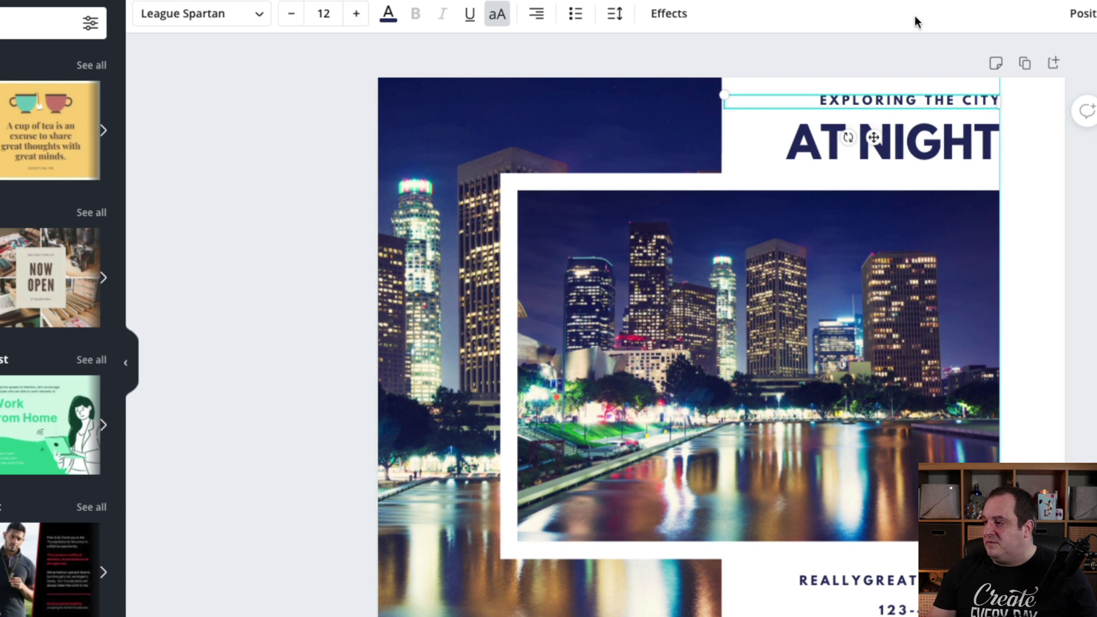
Narrow the AT NIGHT text box from its left side and snap its right edge back to the vertical guide
{"action": "left_click", "coordinate": [909, 54]}
{"action": "left_click", "coordinate": [912, 122]}
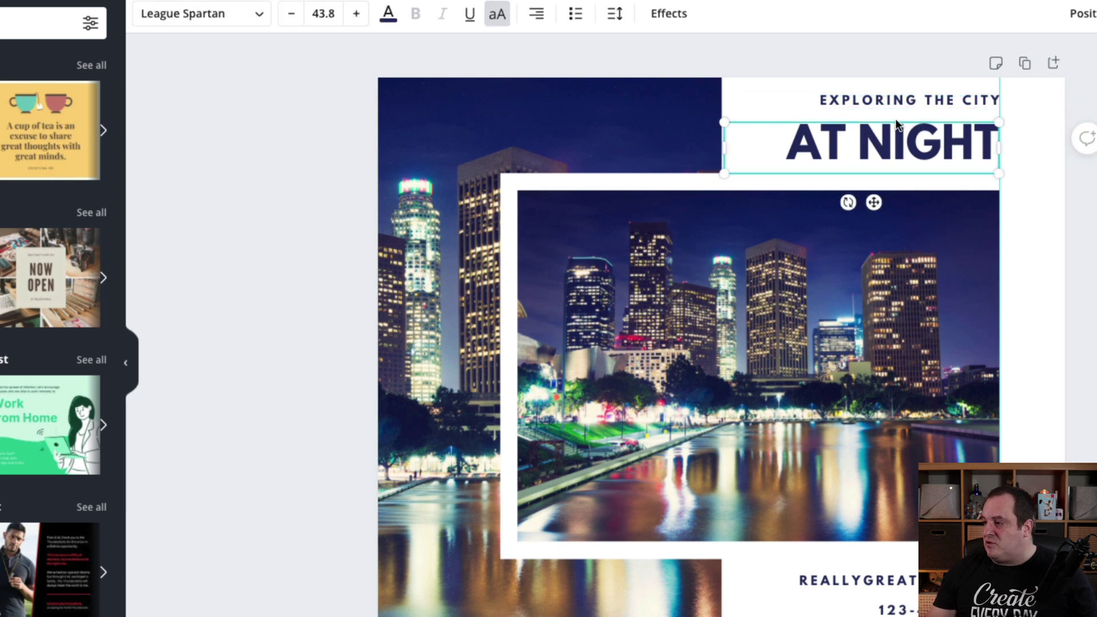
{"action": "mouse_move", "coordinate": [873, 146]}
{"action": "left_mouse_down"}
{"action": "mouse_move", "coordinate": [830, 146]}
{"action": "mouse_move", "coordinate": [873, 143]}
{"action": "left_mouse_up"}
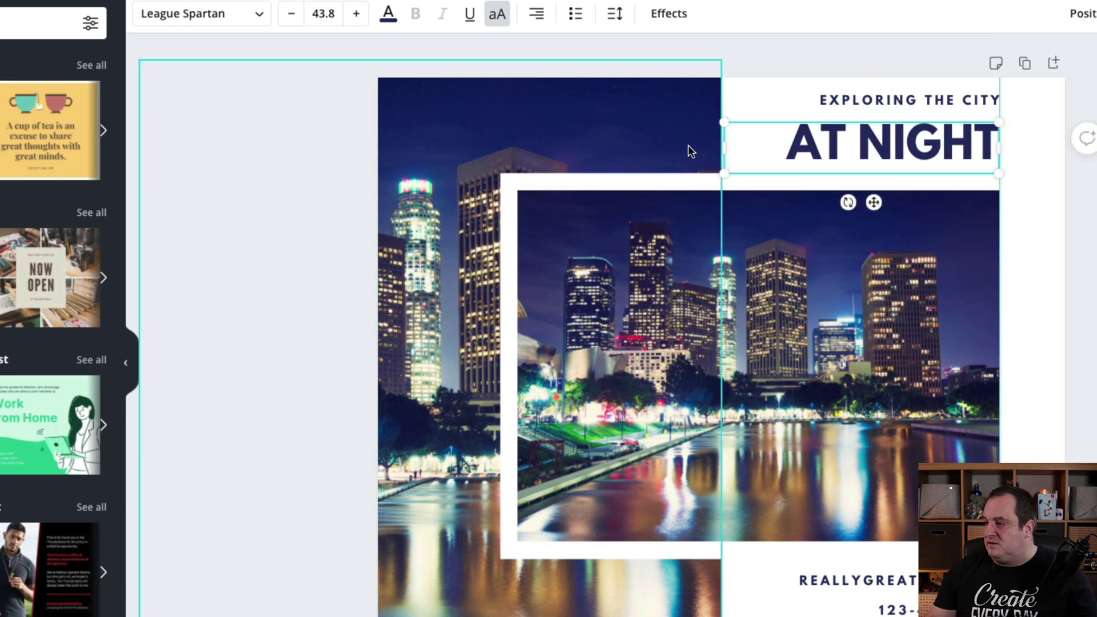
{"action": "left_click_drag", "start_coordinate": [728, 148], "coordinate": [740, 146]}
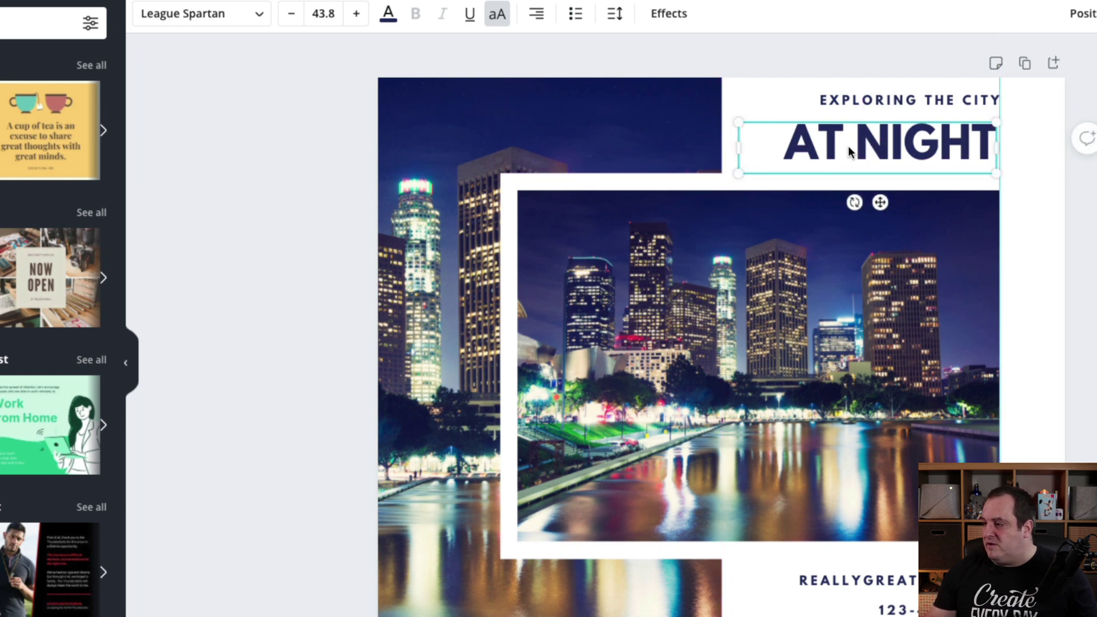
{"action": "left_click_drag", "start_coordinate": [849, 144], "coordinate": [850, 146]}
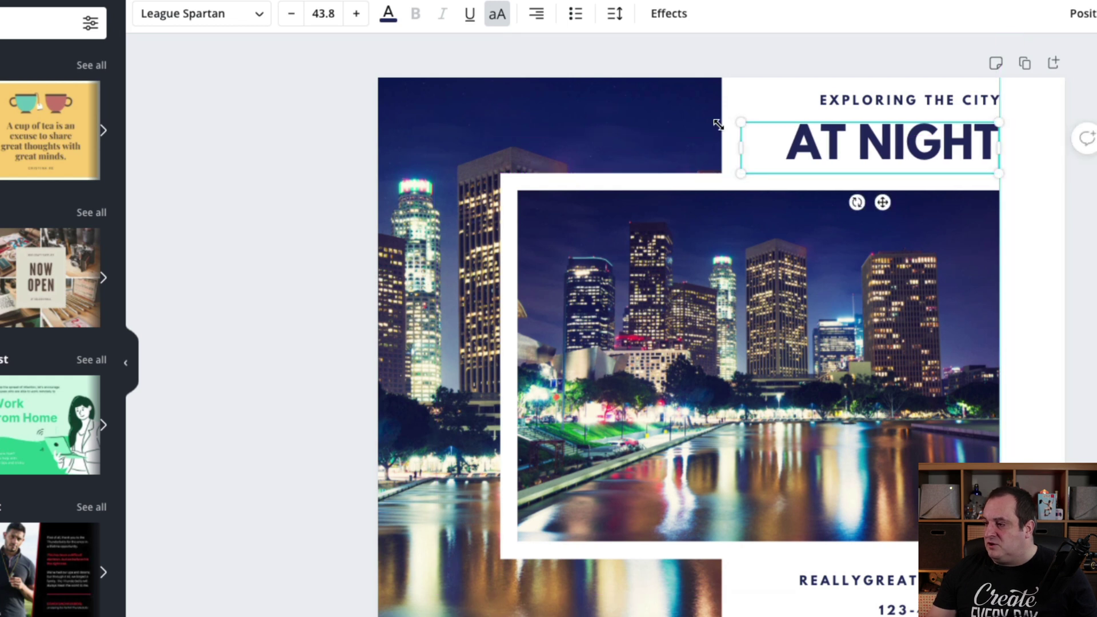
{"action": "left_click", "coordinate": [795, 151]}
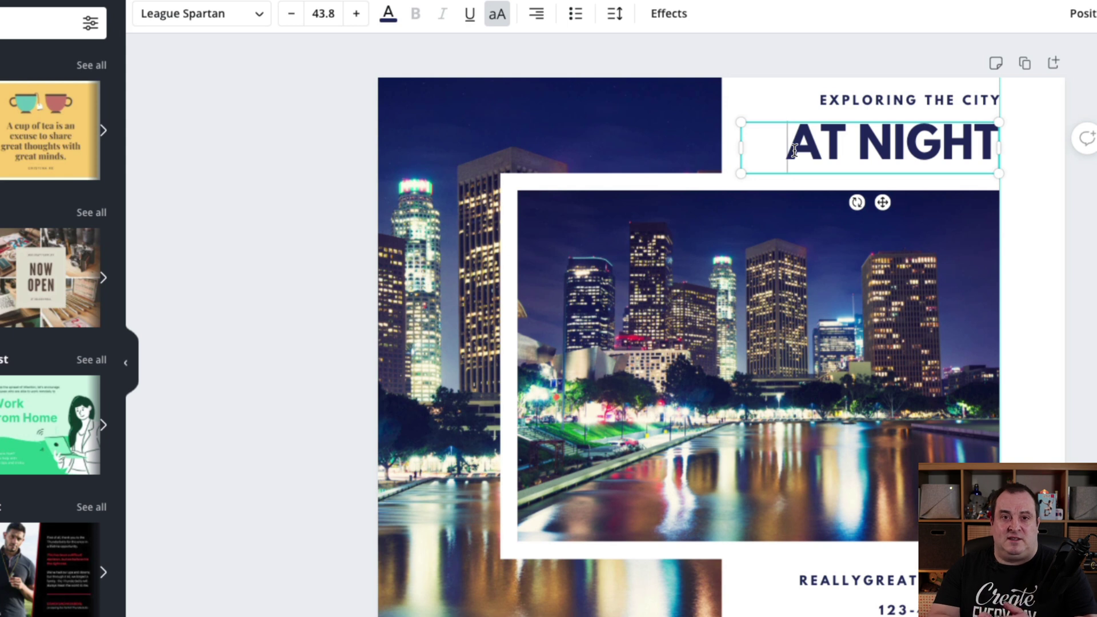
{"action": "left_click", "coordinate": [779, 62]}
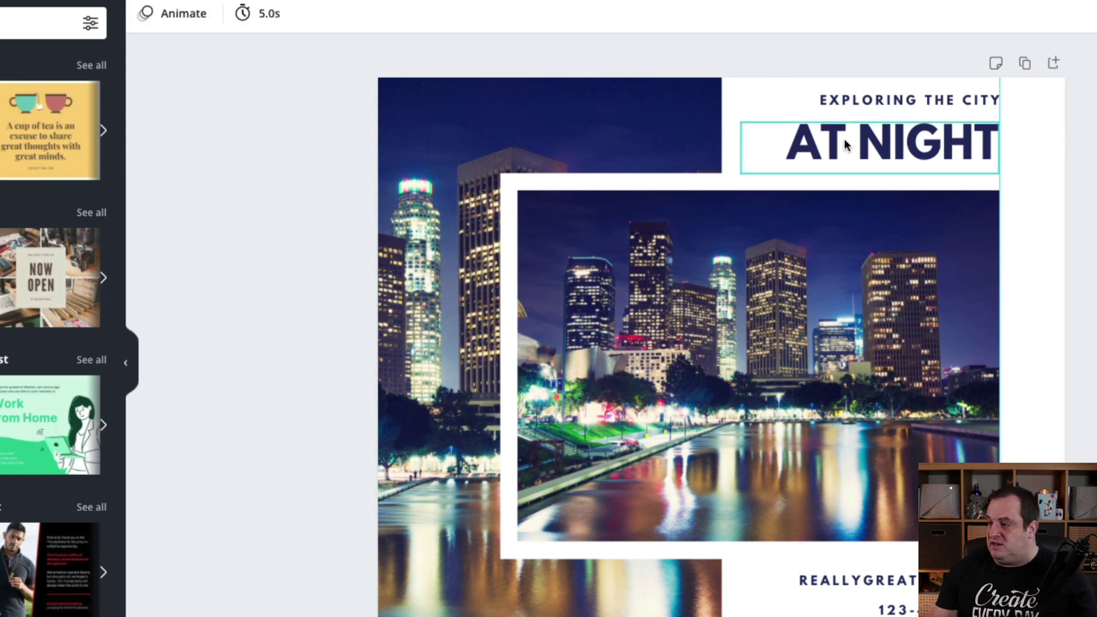
{"action": "mouse_move", "coordinate": [843, 140]}
{"action": "left_mouse_down"}
{"action": "mouse_move", "coordinate": [820, 142]}
{"action": "mouse_move", "coordinate": [826, 152]}
{"action": "mouse_move", "coordinate": [848, 138]}
{"action": "left_mouse_up"}
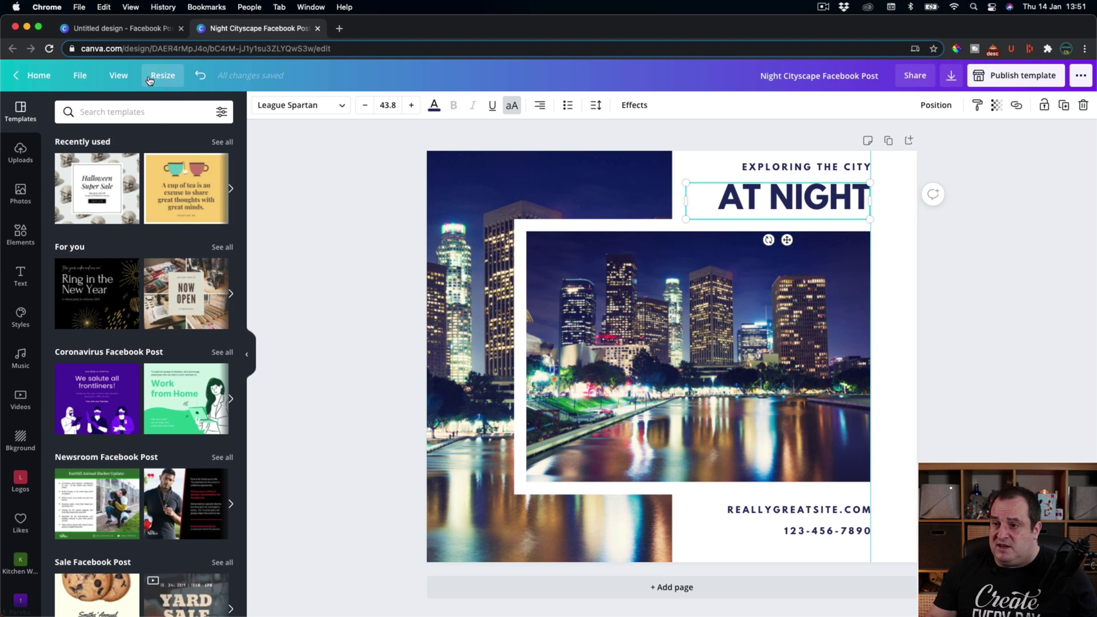
Show the rulers and check the position of the vertical guide along the right edge of the photo and text
{"action": "left_click", "coordinate": [119, 76]}
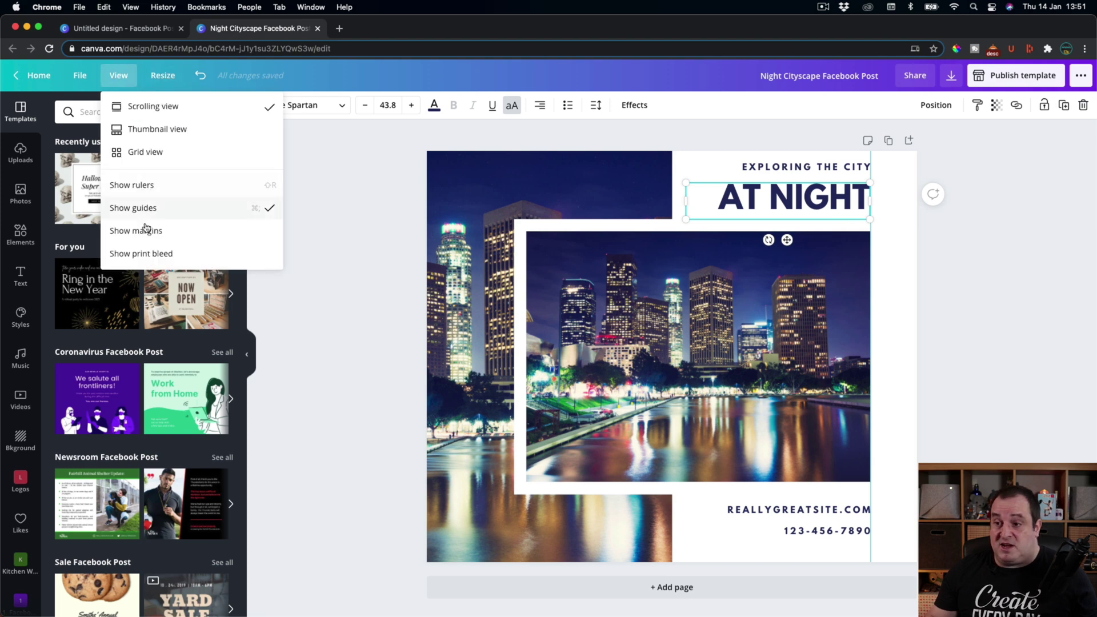
{"action": "left_click", "coordinate": [135, 185]}
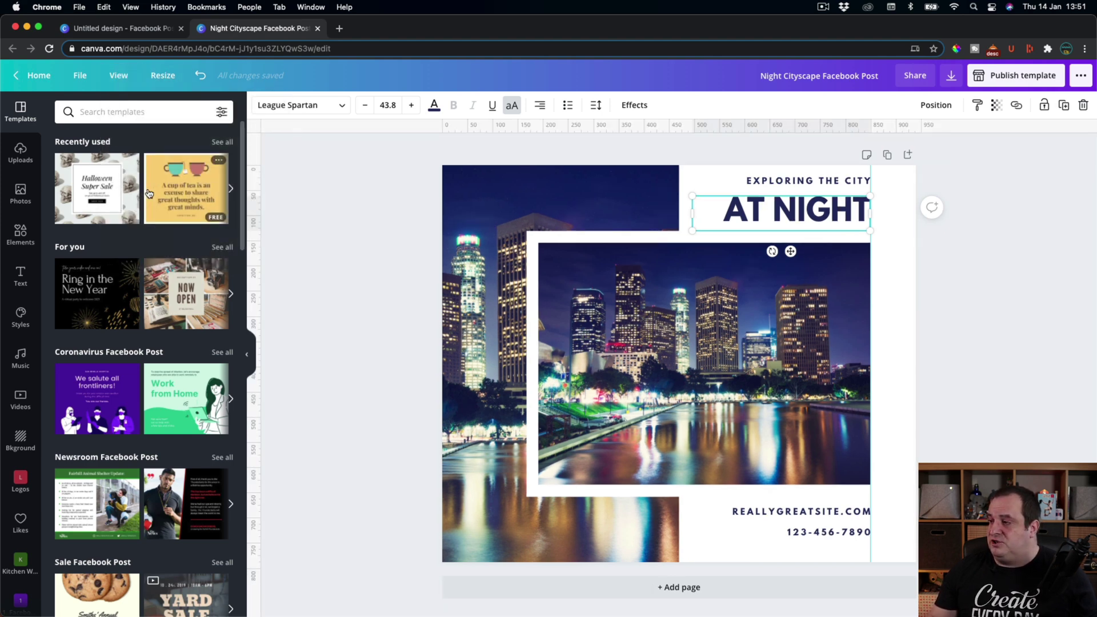
{"action": "left_click_drag", "start_coordinate": [846, 127], "coordinate": [872, 173]}
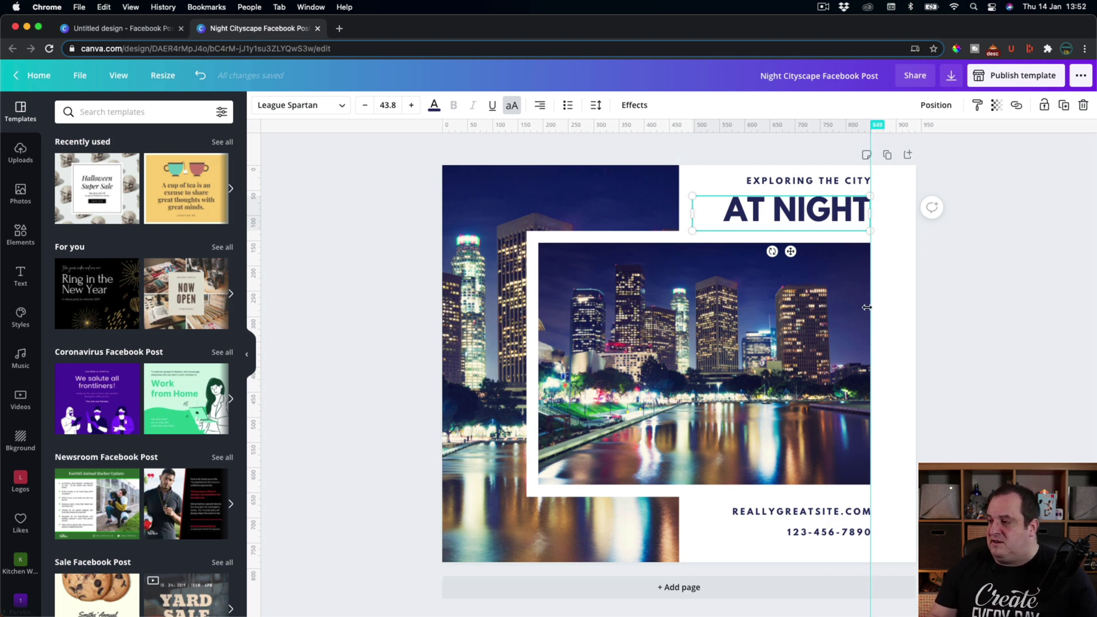
Cycle the text alignment of the REALLYGREATSITE.COM line to left and back to right
{"action": "left_click", "coordinate": [796, 515]}
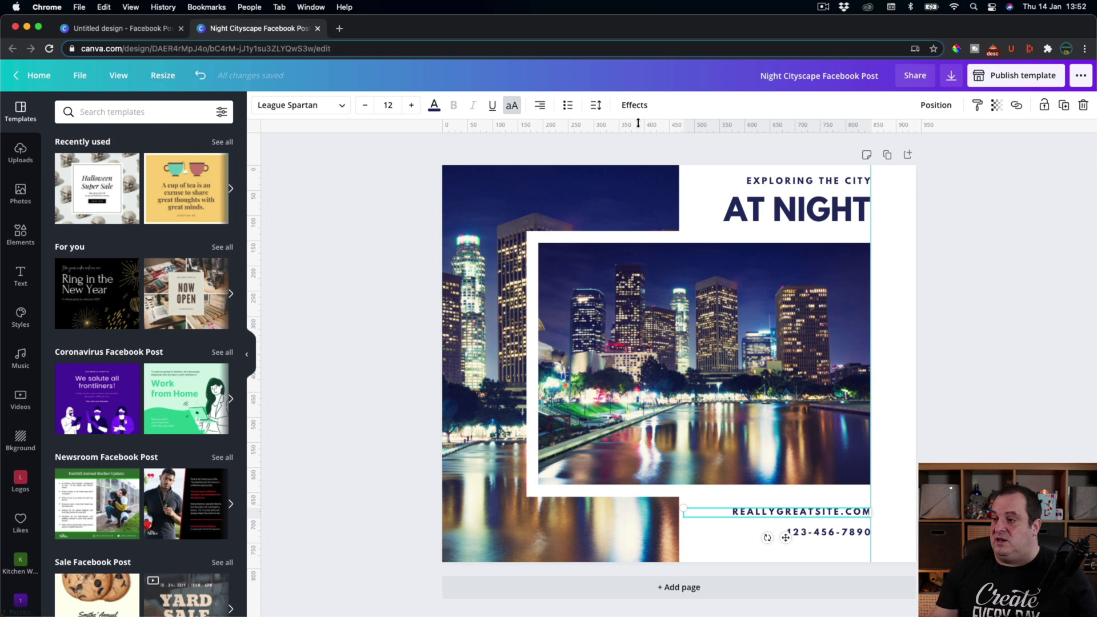
{"action": "left_click", "coordinate": [540, 106]}
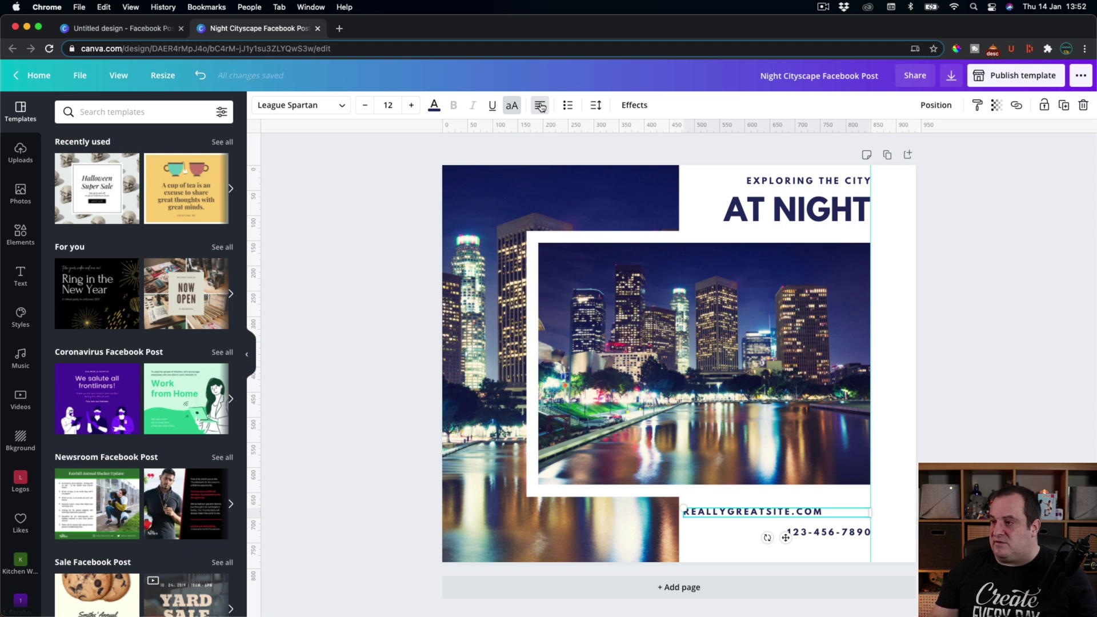
{"action": "left_click", "coordinate": [540, 106]}
{"action": "left_click", "coordinate": [540, 106]}
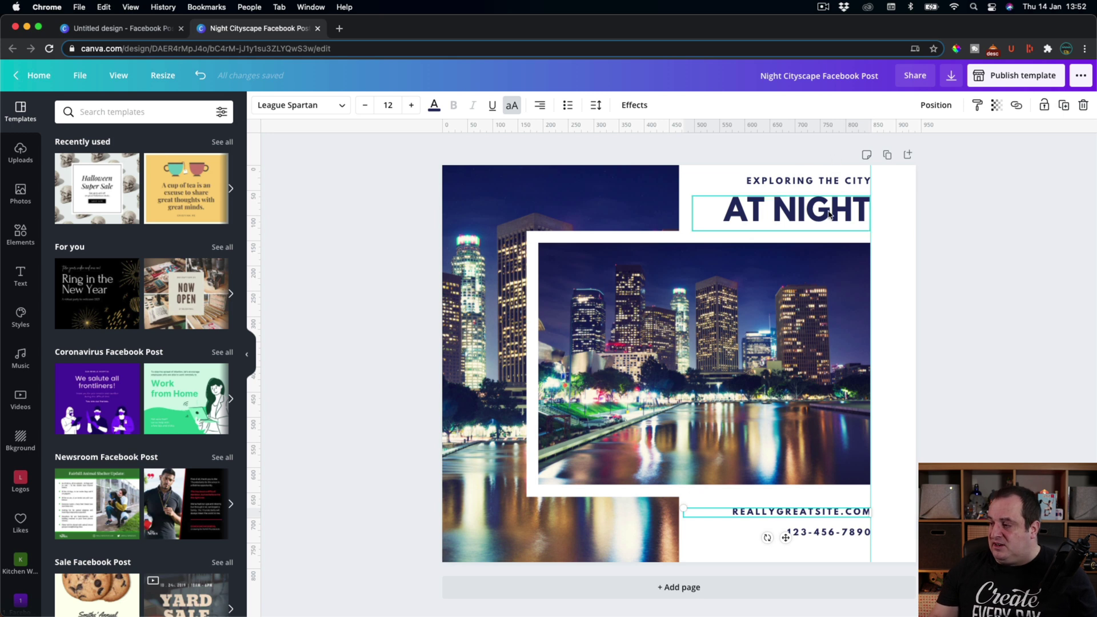
Switch to the blank 3240px × 5400px design and turn on its rulers and guides
{"action": "left_click", "coordinate": [957, 395]}
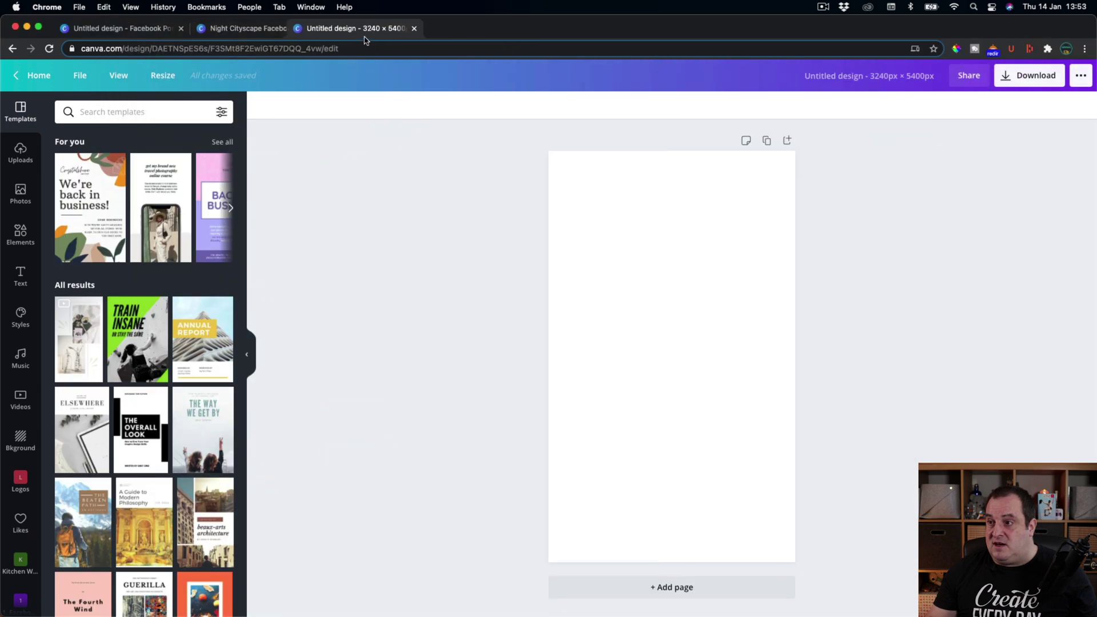
{"action": "left_click", "coordinate": [673, 279]}
{"action": "left_click", "coordinate": [499, 271]}
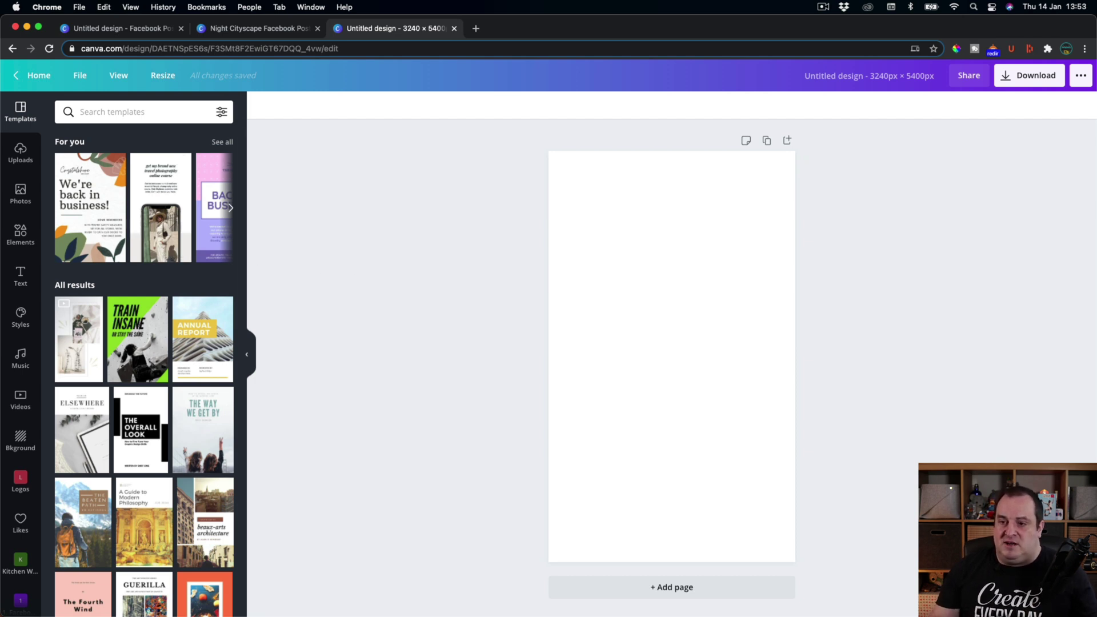
{"action": "left_click", "coordinate": [117, 76]}
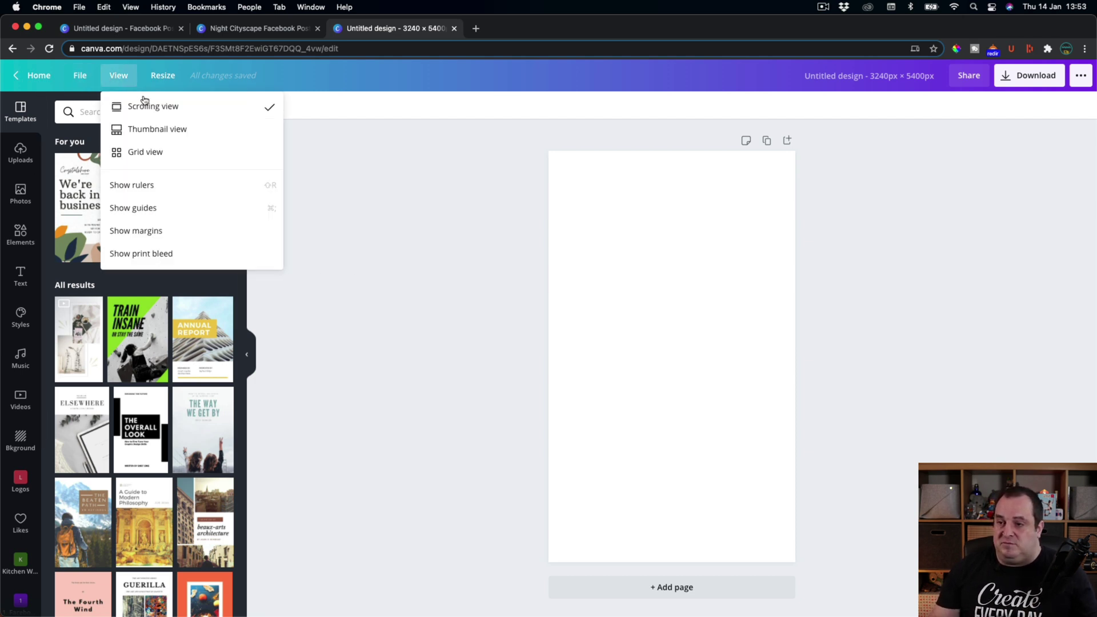
{"action": "left_click", "coordinate": [161, 186]}
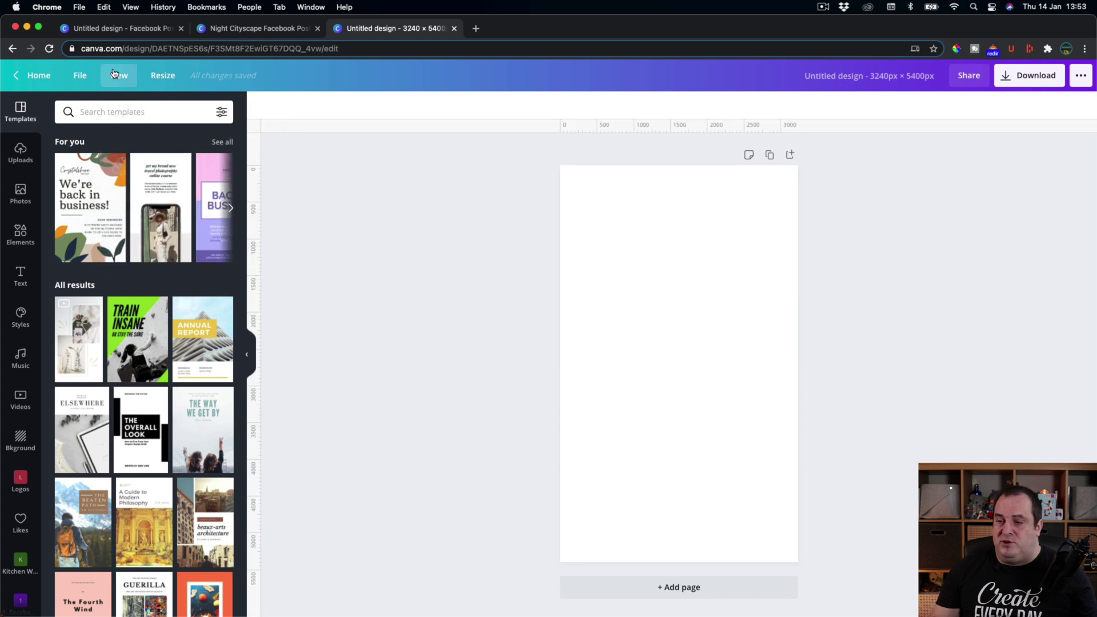
{"action": "left_click", "coordinate": [119, 76]}
{"action": "left_click", "coordinate": [151, 209]}
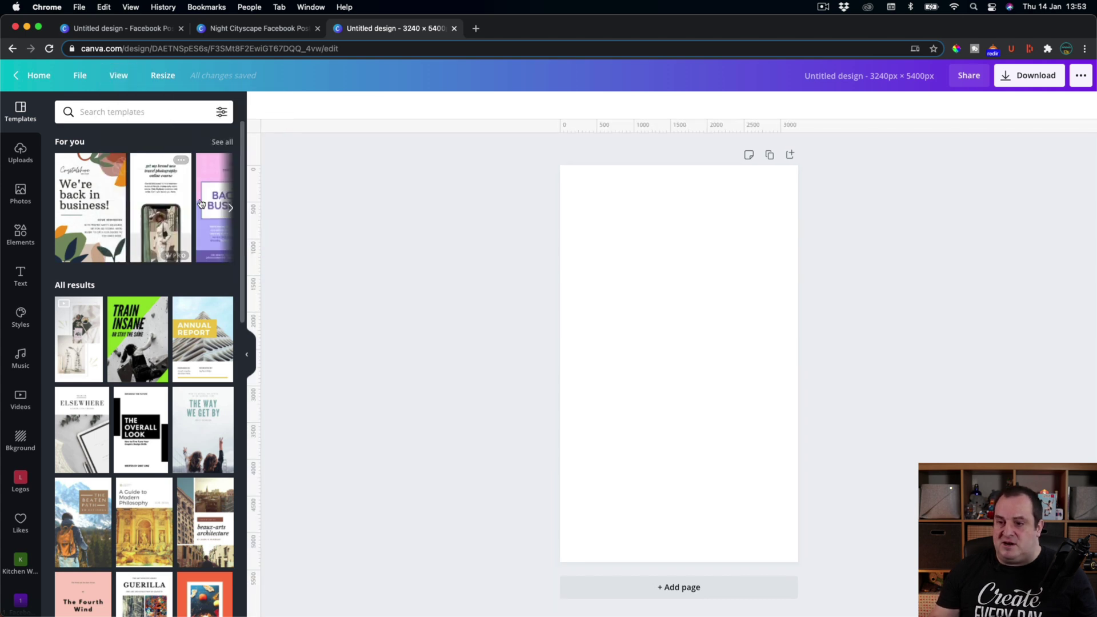
Add a square shape, fit it into the page's upper-left corner and scale it to about 1000 px
{"action": "left_click", "coordinate": [21, 239]}
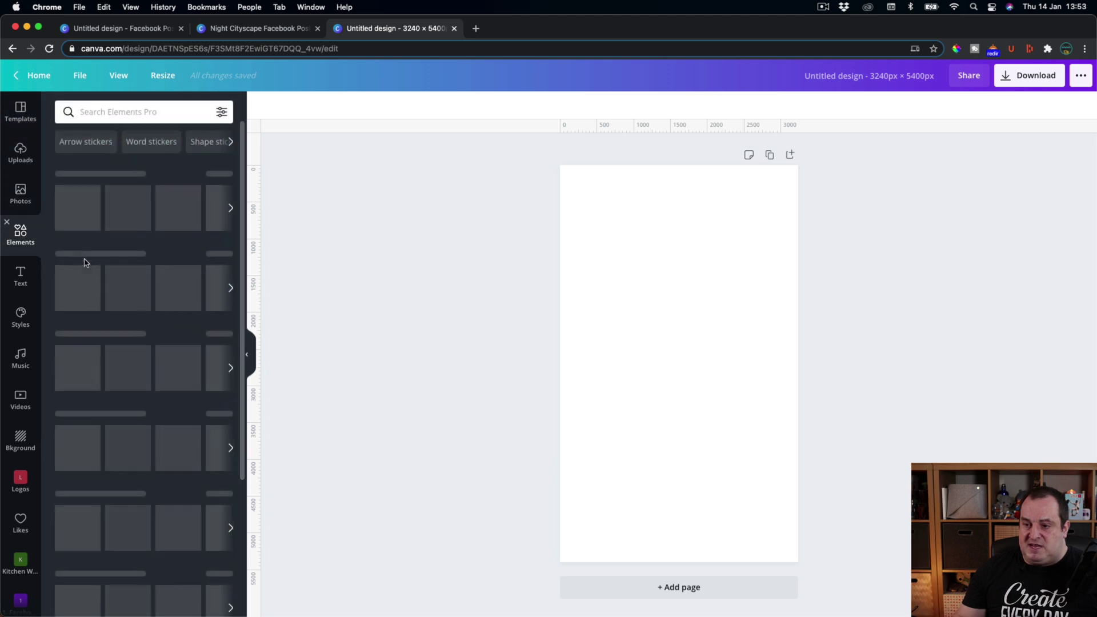
{"action": "left_click", "coordinate": [127, 442]}
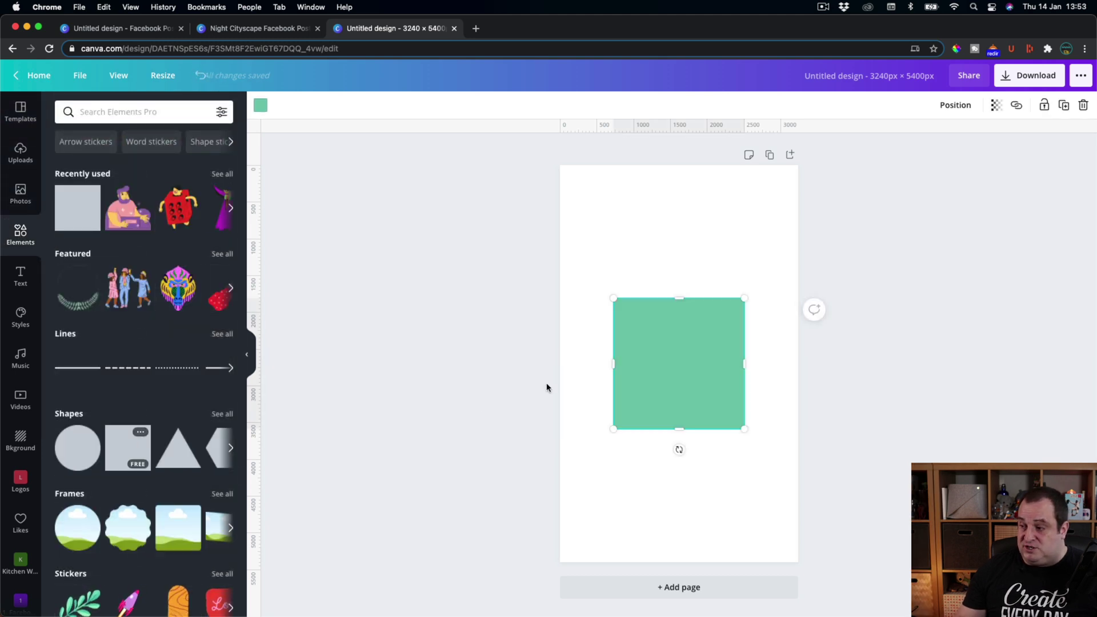
{"action": "left_click_drag", "start_coordinate": [658, 382], "coordinate": [608, 254]}
{"action": "left_click_drag", "start_coordinate": [689, 296], "coordinate": [633, 239]}
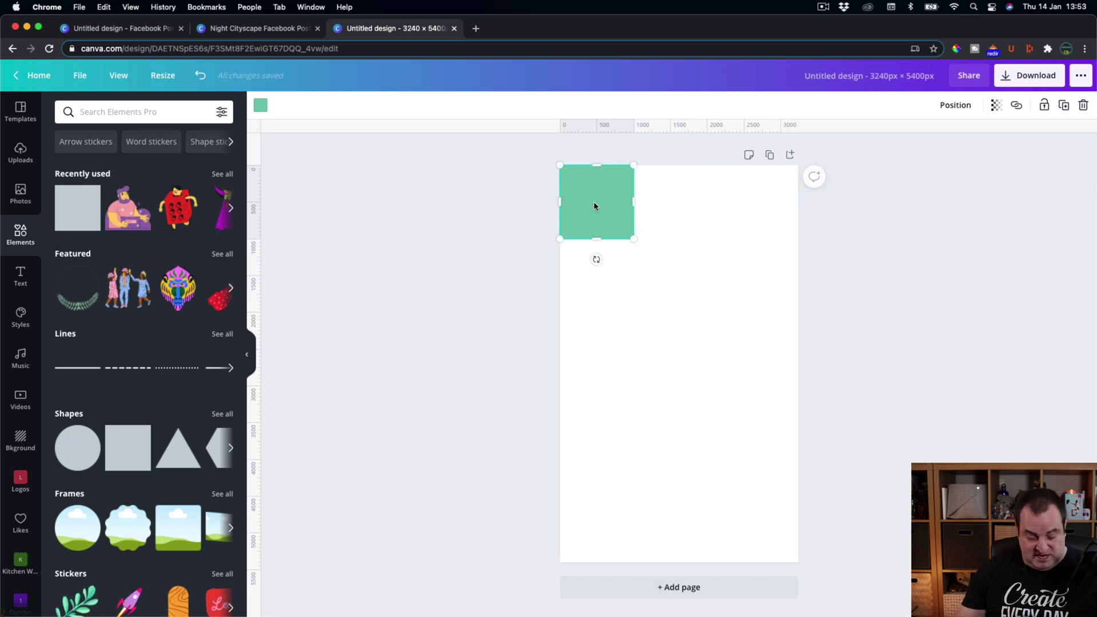
Duplicate the green square twice and line the copies up side by side along the page's top edge
{"action": "key", "text": "Escape"}
{"action": "left_click", "coordinate": [589, 197]}
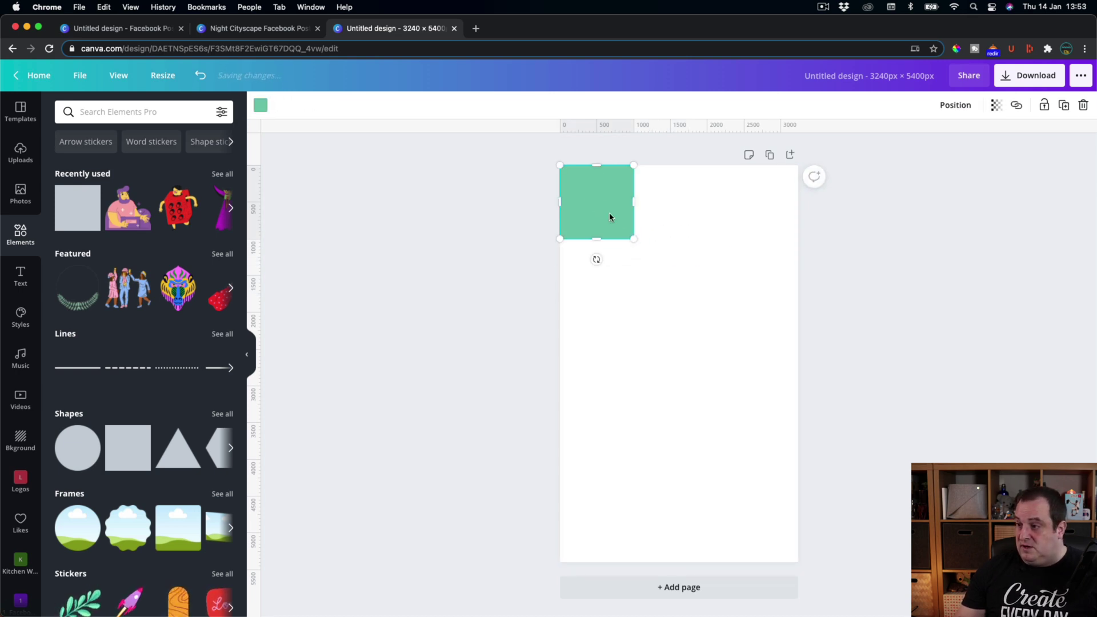
{"action": "key", "text": "ctrl+d"}
{"action": "left_click_drag", "start_coordinate": [594, 201], "coordinate": [666, 197]}
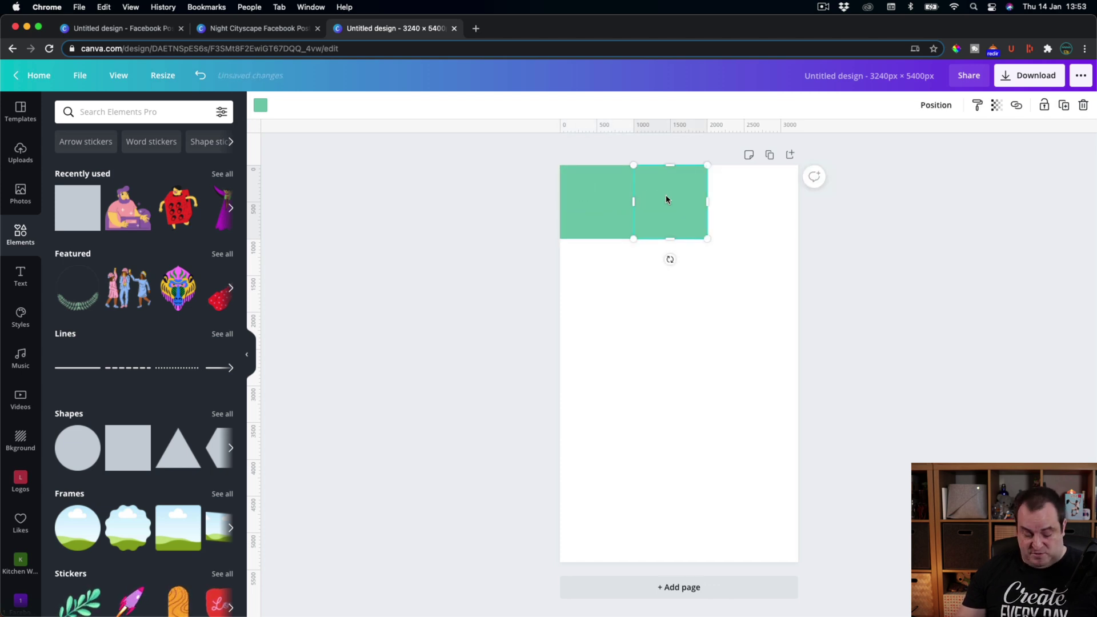
{"action": "key", "text": "ctrl+d"}
{"action": "left_click_drag", "start_coordinate": [668, 194], "coordinate": [743, 195]}
{"action": "left_click", "coordinate": [448, 230]}
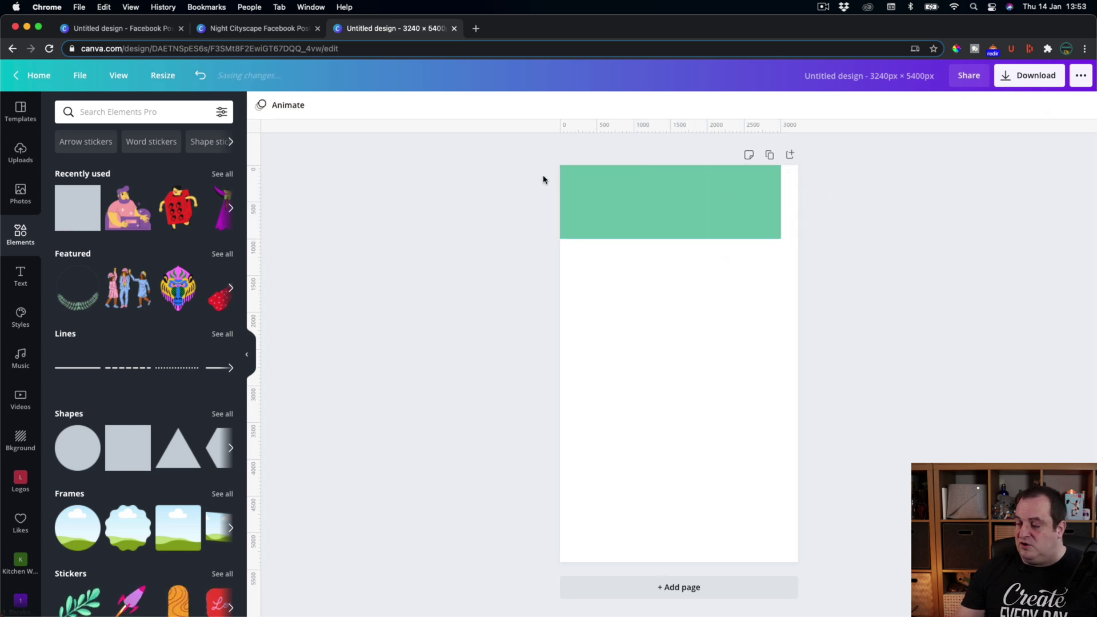
Select all three squares together and scale them proportionally to span the full page width
{"action": "left_click_drag", "start_coordinate": [536, 179], "coordinate": [707, 248]}
{"action": "left_click", "coordinate": [862, 207]}
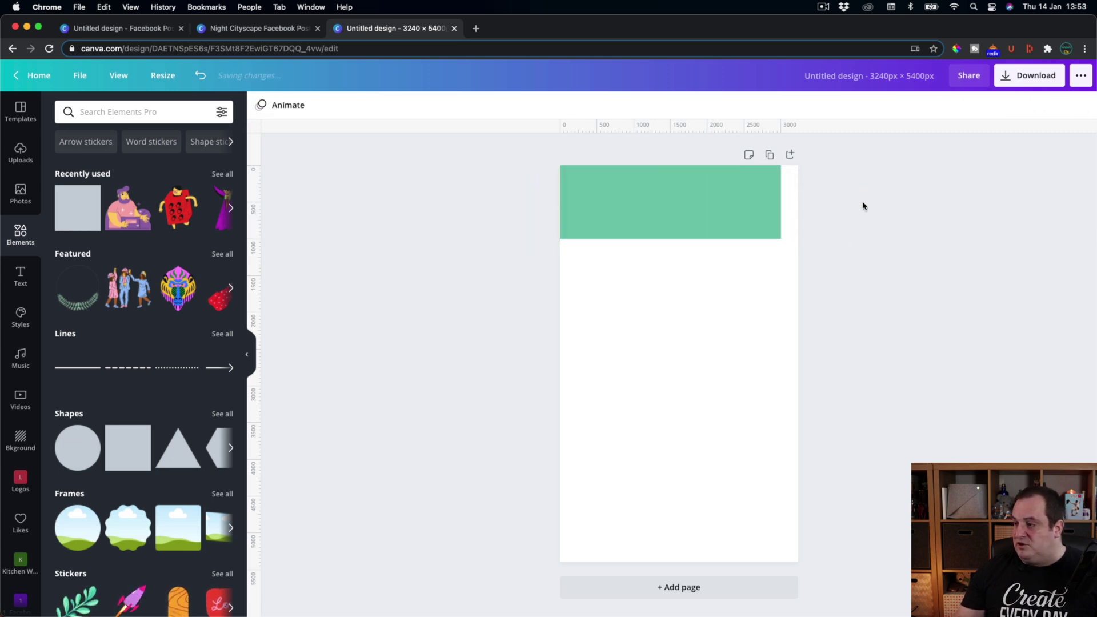
{"action": "left_click_drag", "start_coordinate": [853, 185], "coordinate": [566, 235]}
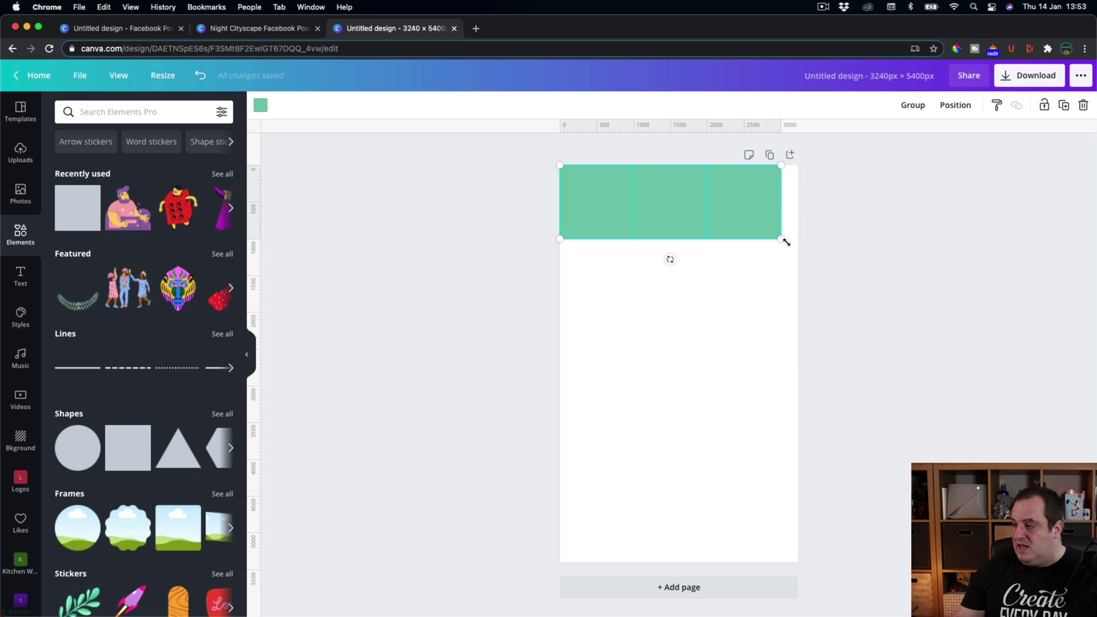
{"action": "left_click_drag", "start_coordinate": [786, 242], "coordinate": [799, 245]}
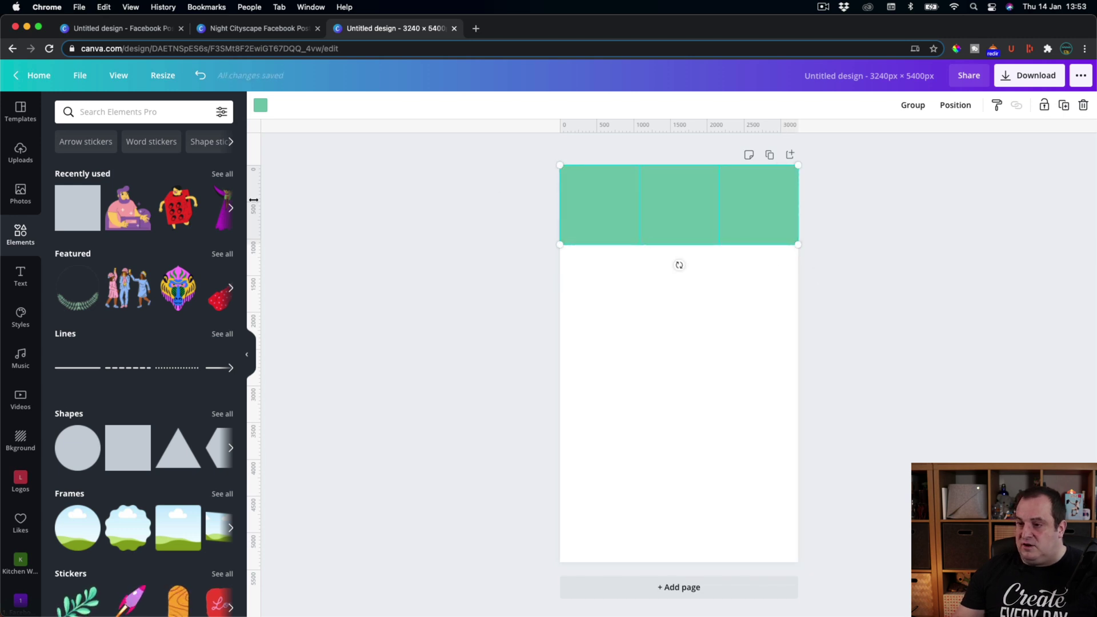
Place vertical guides along the two boundaries between the three squares
{"action": "left_click_drag", "start_coordinate": [254, 200], "coordinate": [640, 204]}
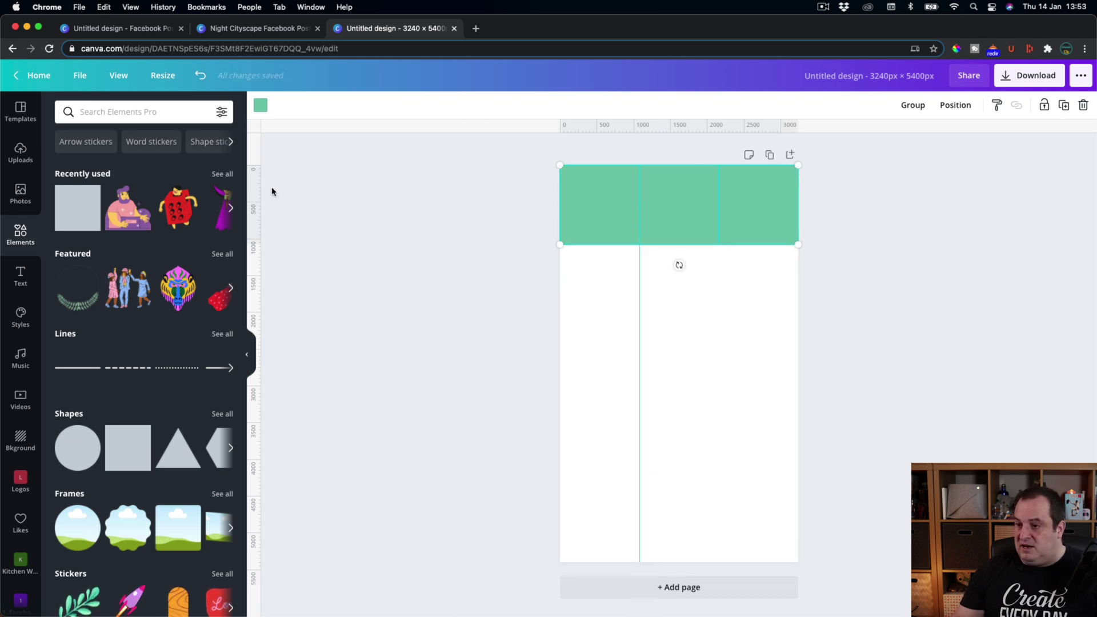
{"action": "left_click_drag", "start_coordinate": [403, 191], "coordinate": [607, 283]}
{"action": "left_click", "coordinate": [478, 223]}
Stack the squares down the first column and duplicate two of them so five fill the page height
{"action": "left_click_drag", "start_coordinate": [780, 201], "coordinate": [621, 361]}
{"action": "left_click", "coordinate": [602, 285], "text": "shift"}
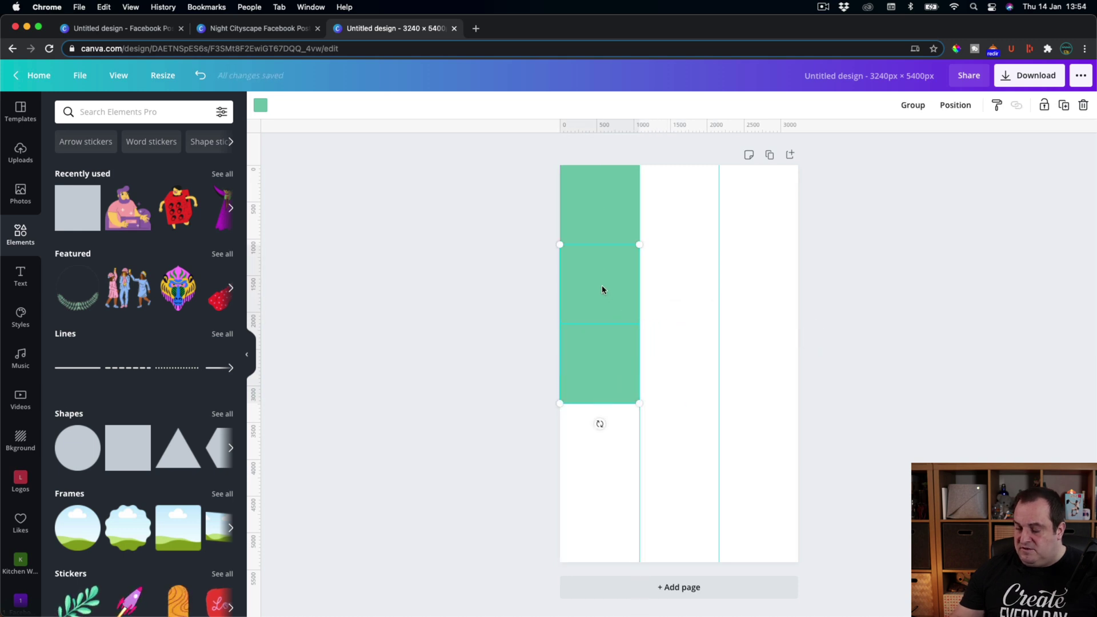
{"action": "left_click_drag", "start_coordinate": [602, 290], "coordinate": [598, 455]}
{"action": "left_click", "coordinate": [451, 363]}
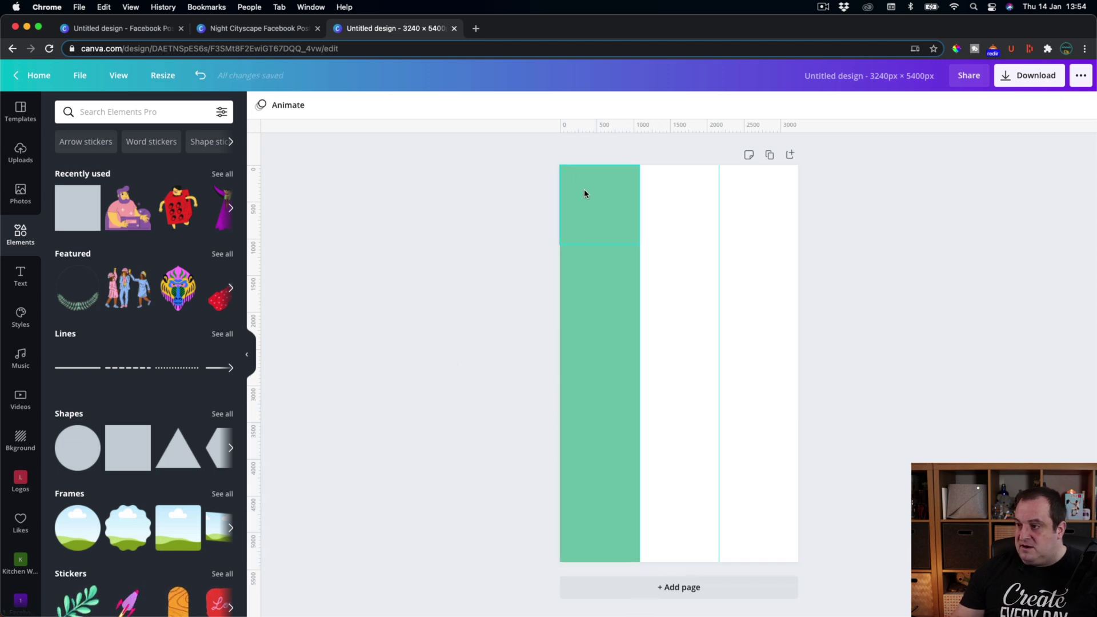
Place a horizontal guide below the first square and recolor the second and fourth squares orange
{"action": "left_click_drag", "start_coordinate": [613, 123], "coordinate": [609, 246]}
{"action": "left_click", "coordinate": [570, 302]}
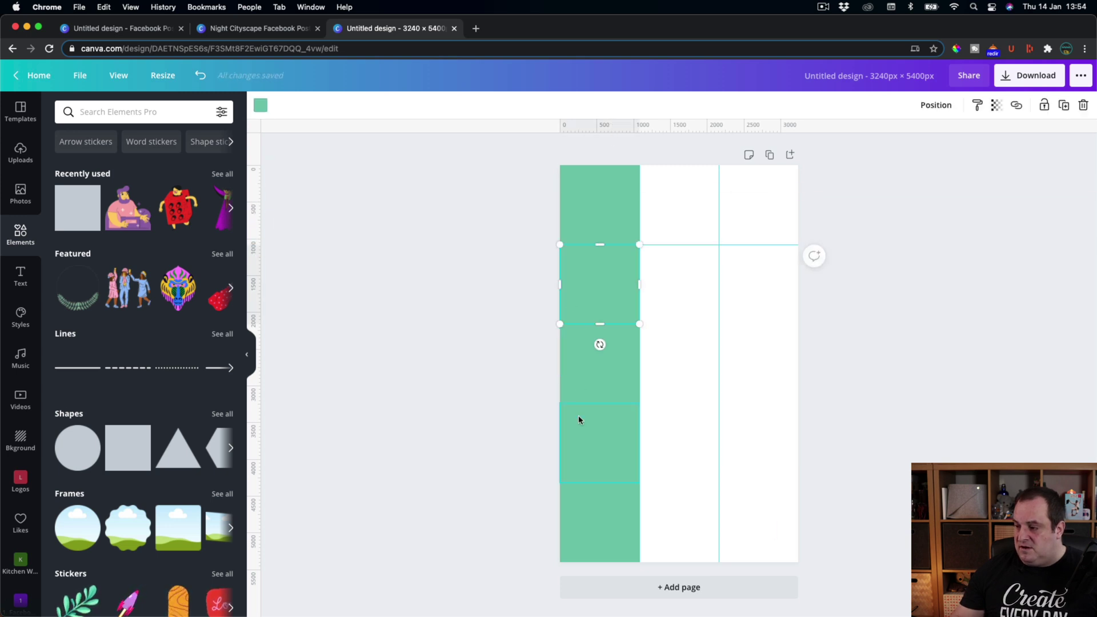
{"action": "left_click", "coordinate": [588, 457], "text": "shift"}
{"action": "left_click", "coordinate": [259, 107]}
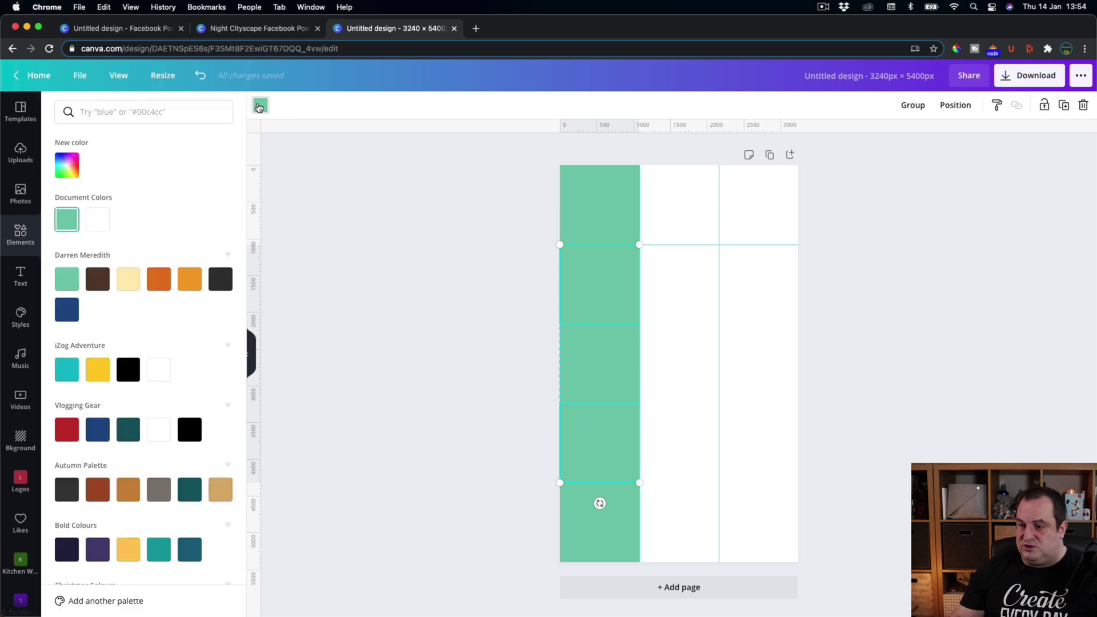
{"action": "left_click", "coordinate": [158, 279]}
{"action": "left_click", "coordinate": [366, 288]}
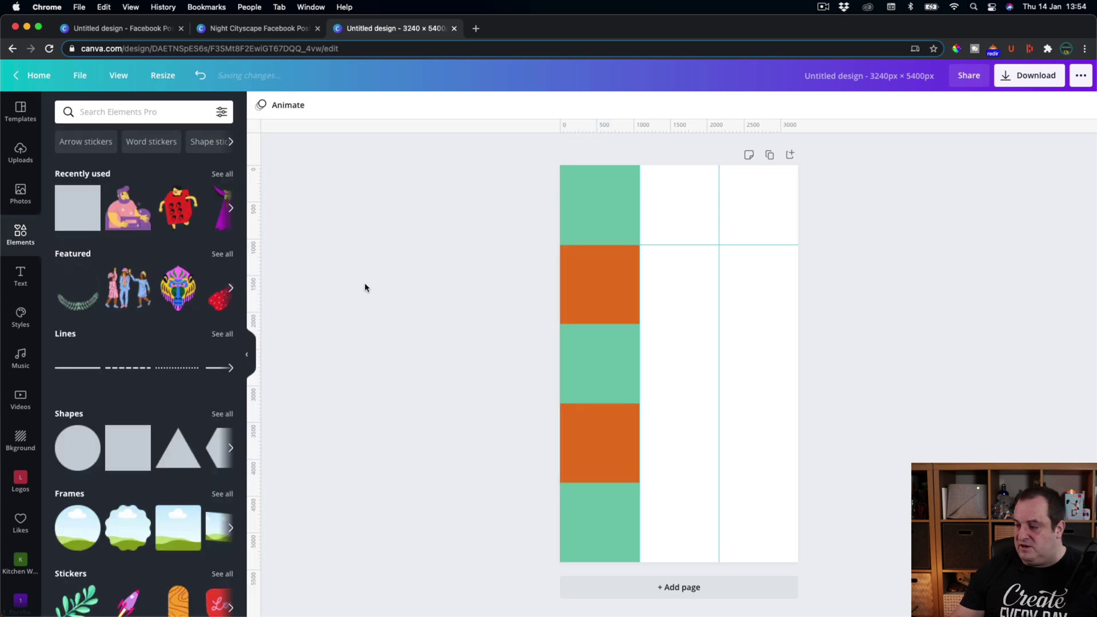
Add horizontal guides at the three remaining boundaries between the stacked squares and delete all five squares
{"action": "left_click_drag", "start_coordinate": [635, 125], "coordinate": [654, 324]}
{"action": "left_click_drag", "start_coordinate": [613, 125], "coordinate": [640, 404]}
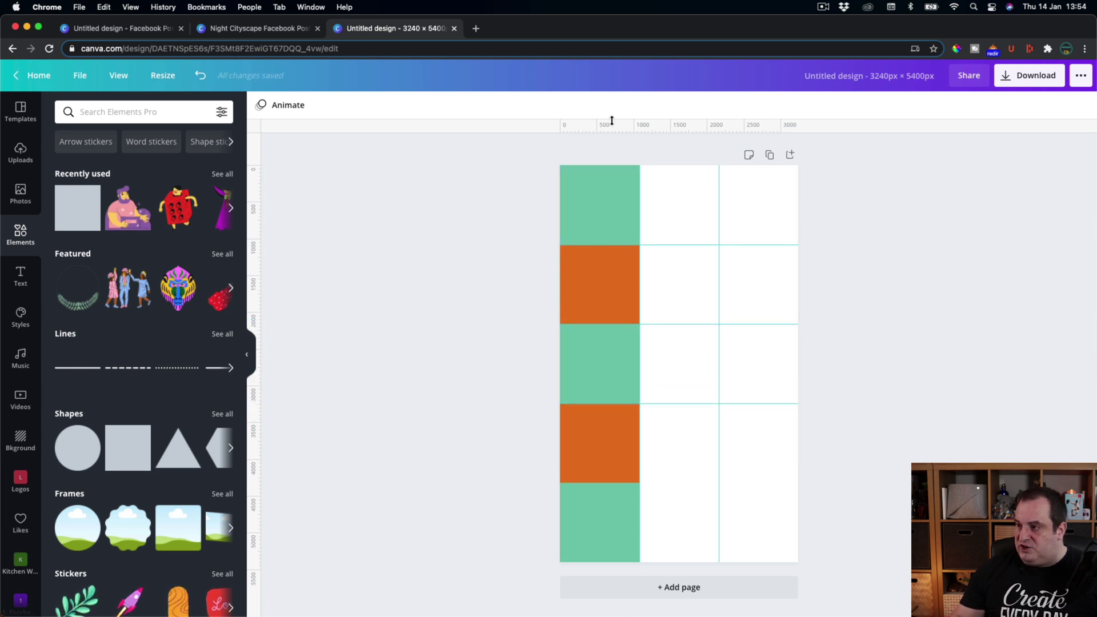
{"action": "left_click_drag", "start_coordinate": [611, 123], "coordinate": [633, 484]}
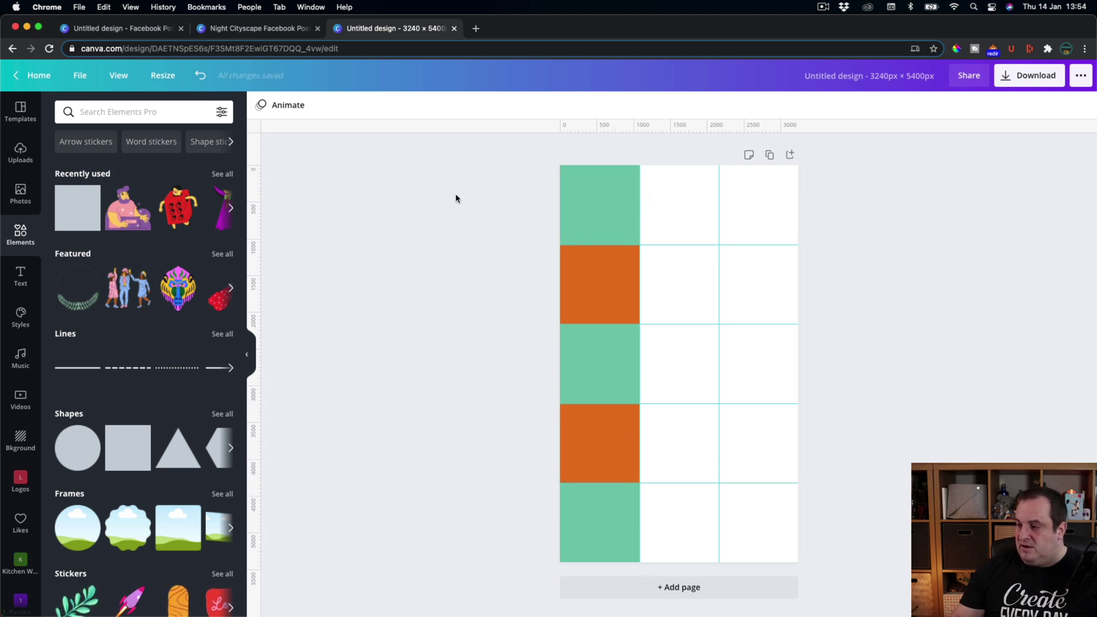
{"action": "left_click_drag", "start_coordinate": [455, 196], "coordinate": [712, 539]}
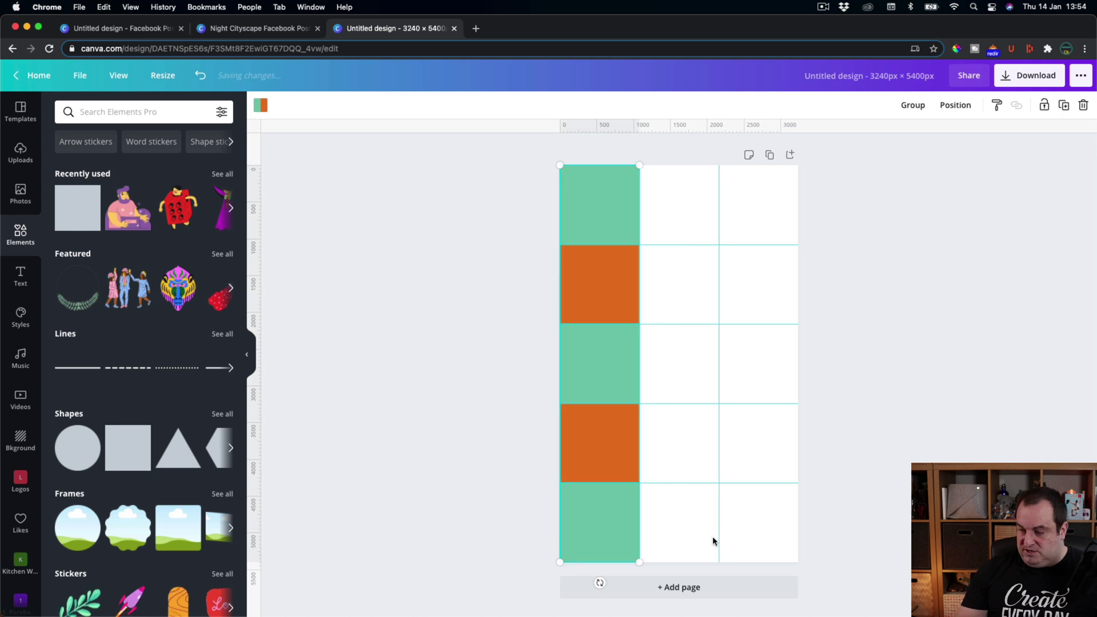
{"action": "key", "text": "Delete"}
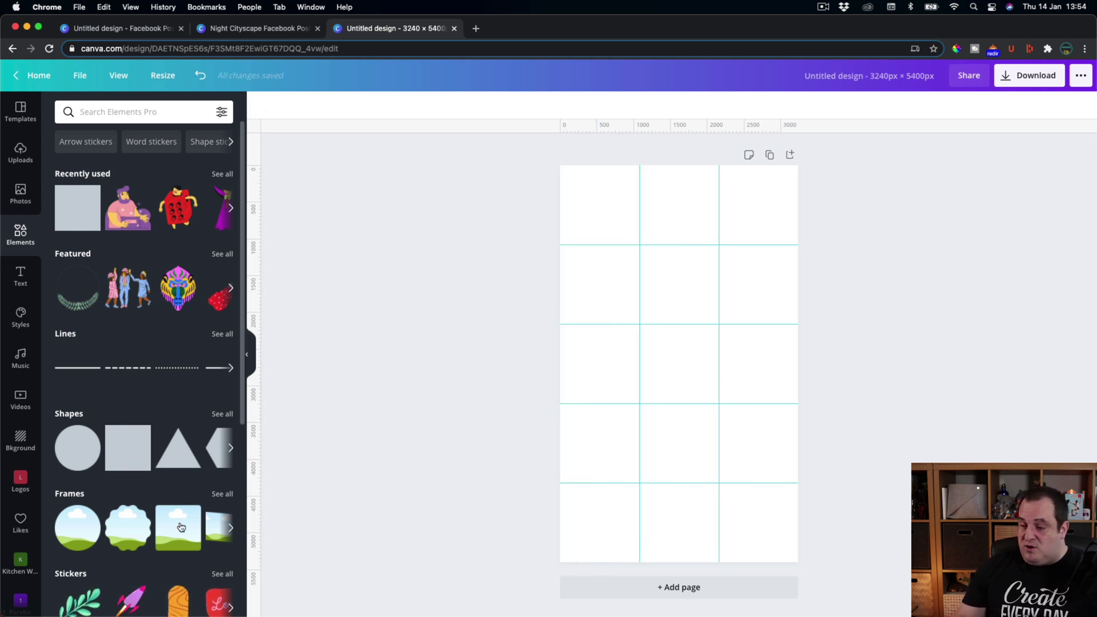
Add a circular frame about 1260 px wide near the page's upper-left corner, overlapping the neighbouring grid cells
{"action": "left_click", "coordinate": [993, 606]}
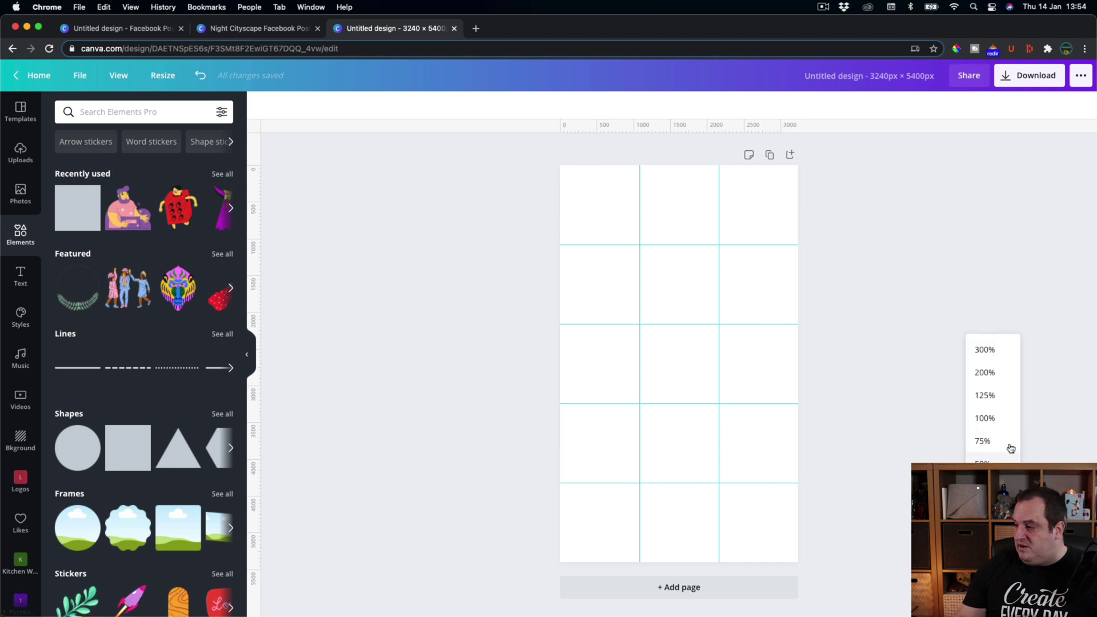
{"action": "left_click", "coordinate": [984, 464]}
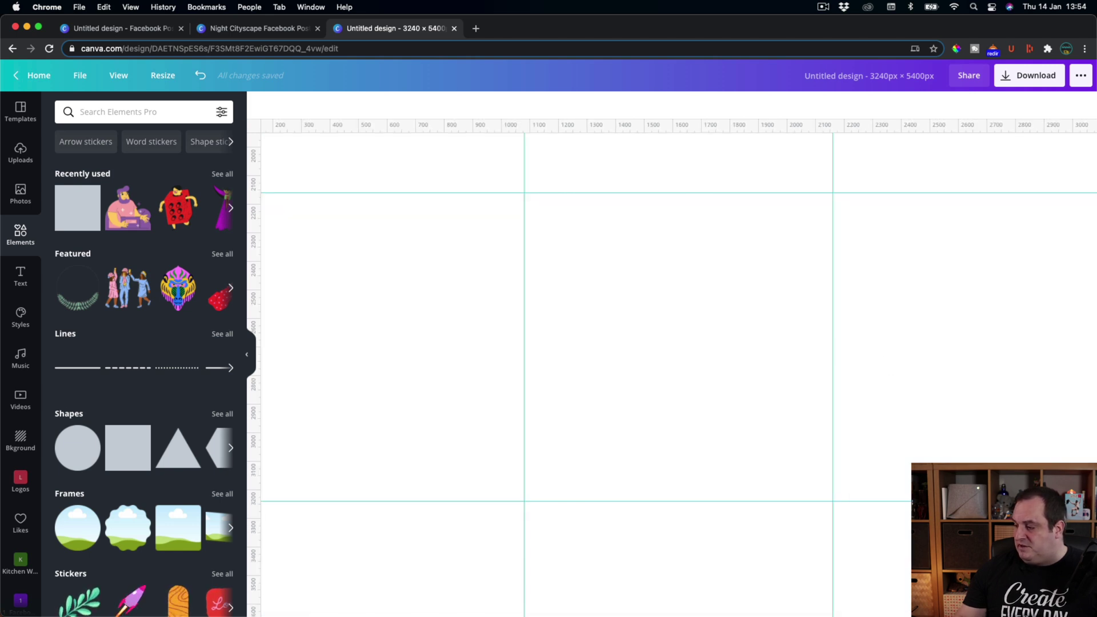
{"action": "left_click", "coordinate": [993, 606]}
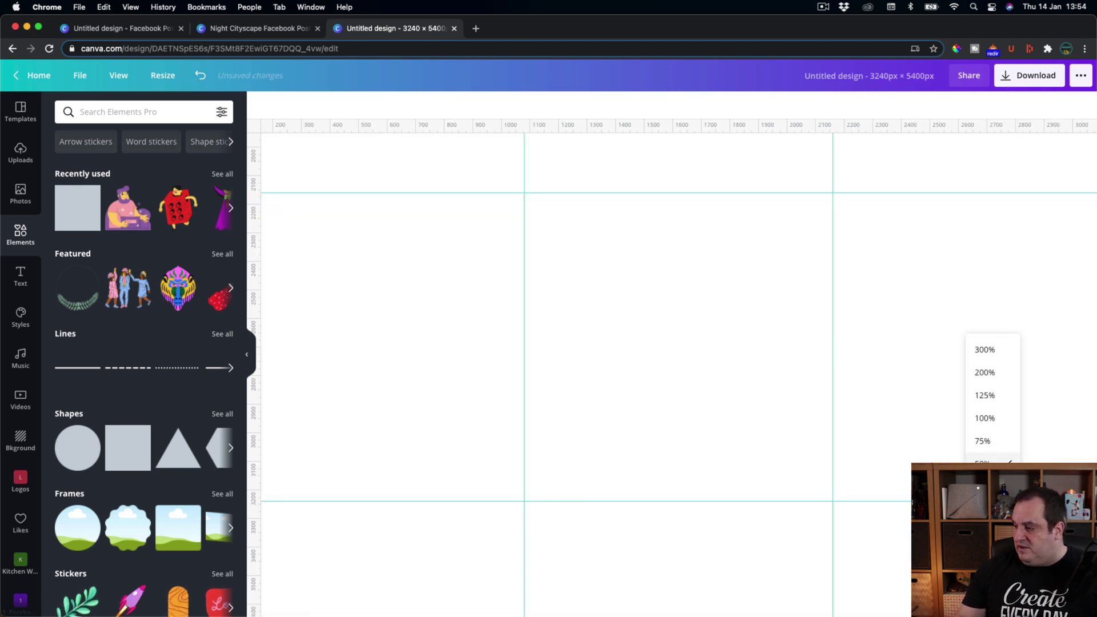
{"action": "left_click", "coordinate": [984, 486]}
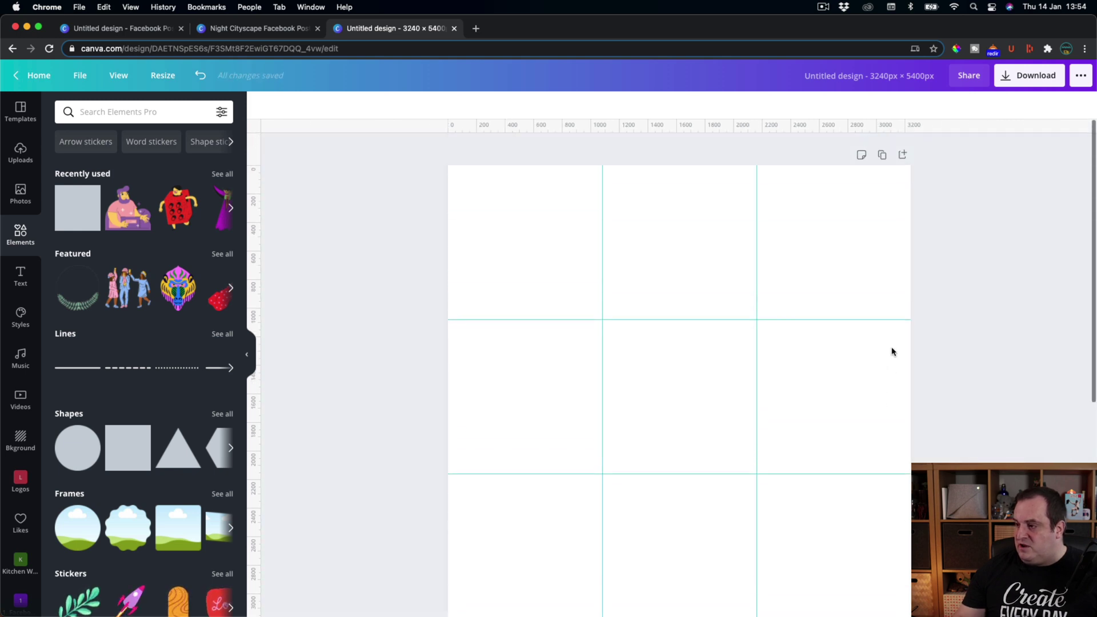
{"action": "left_click", "coordinate": [62, 526]}
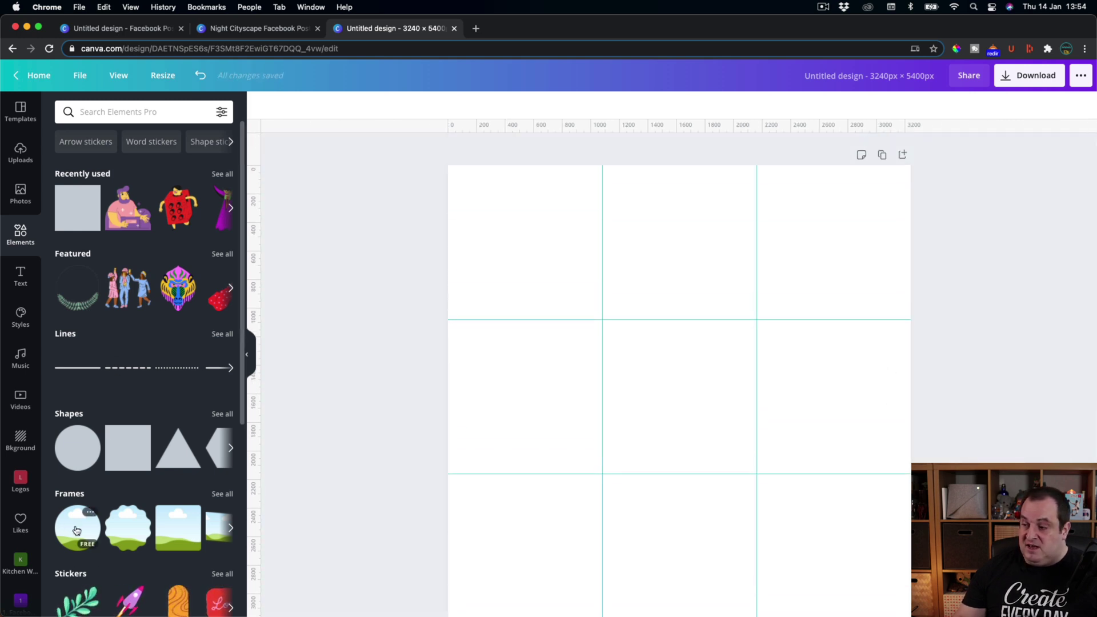
{"action": "left_click_drag", "start_coordinate": [669, 482], "coordinate": [583, 282]}
{"action": "left_click_drag", "start_coordinate": [691, 426], "coordinate": [642, 333]}
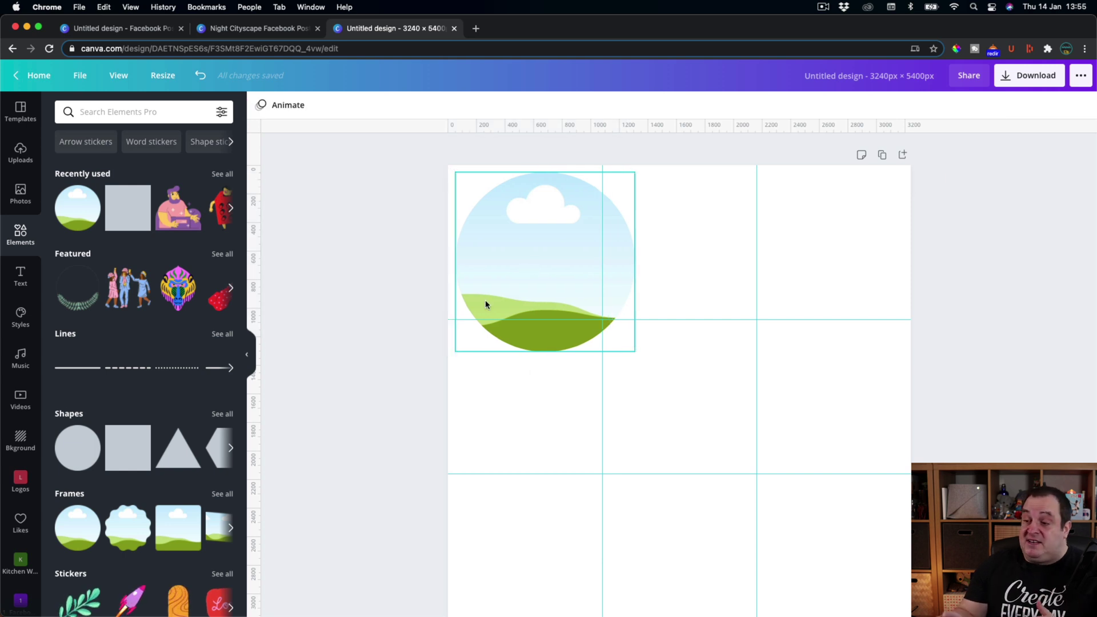
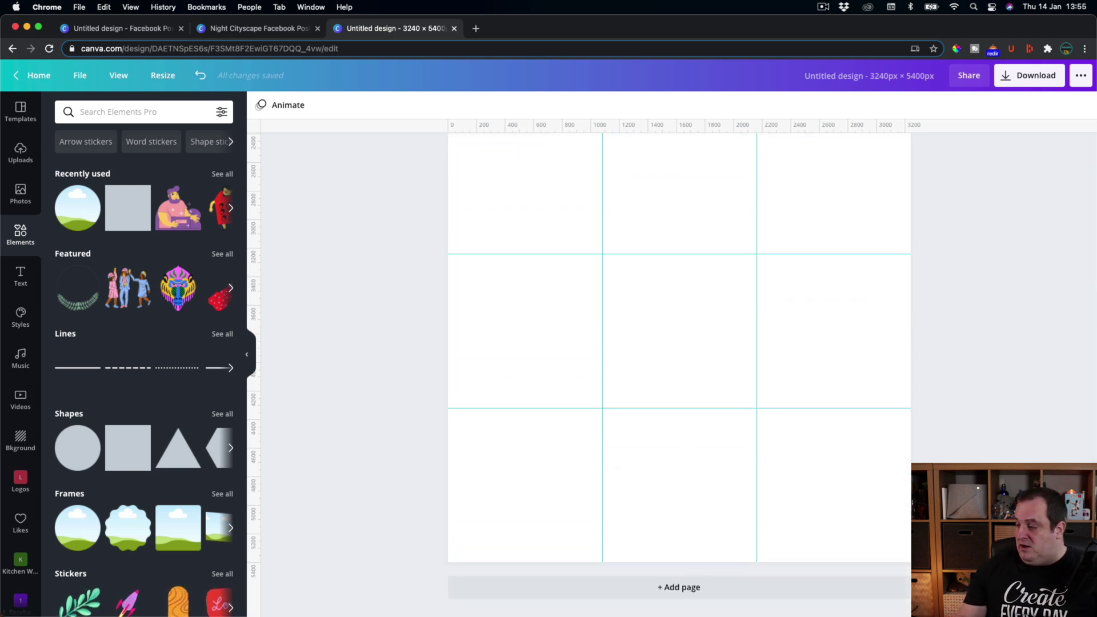
Add a green square about 880 px wide and center it inside the middle cell of the third row
{"action": "left_click", "coordinate": [993, 605]}
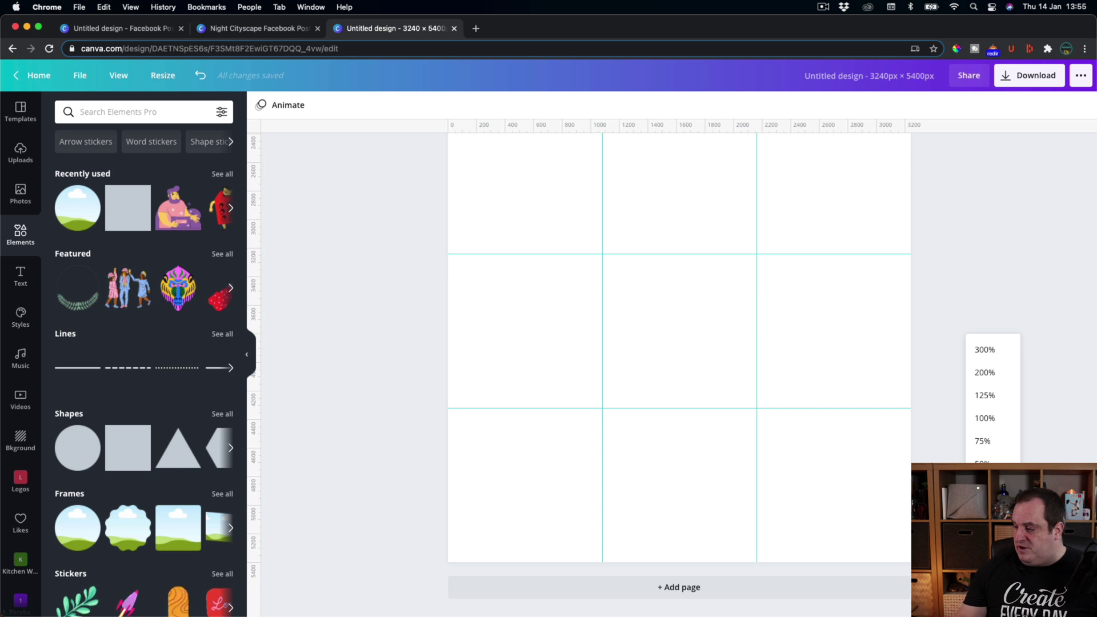
{"action": "left_click", "coordinate": [984, 532]}
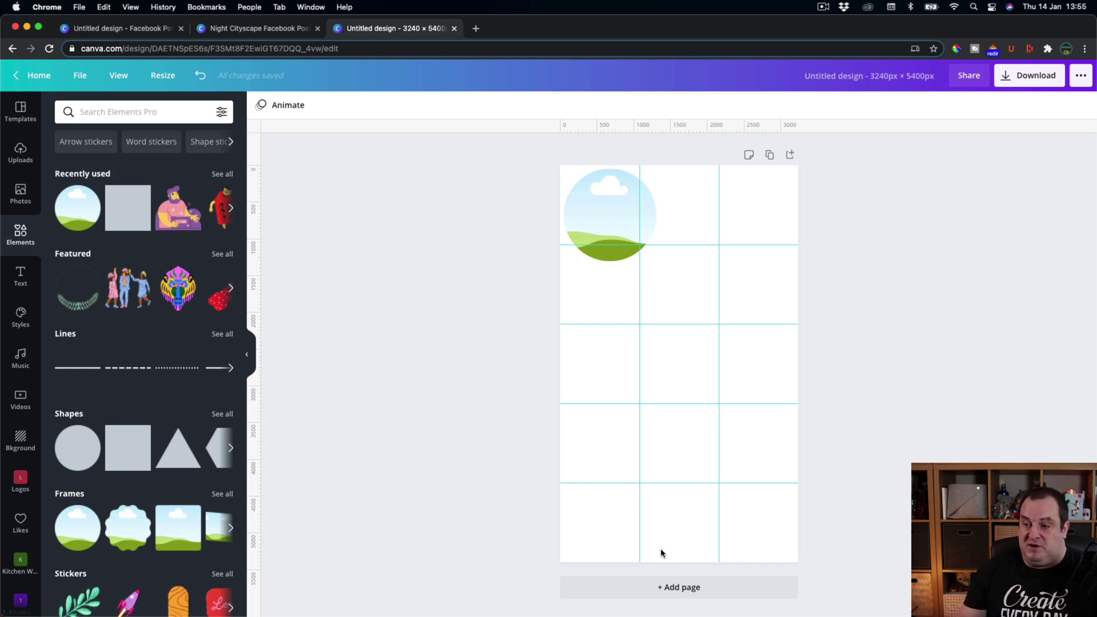
{"action": "left_click", "coordinate": [128, 448]}
{"action": "left_click_drag", "start_coordinate": [614, 300], "coordinate": [670, 372]}
{"action": "left_click_drag", "start_coordinate": [716, 404], "coordinate": [691, 370]}
{"action": "left_click", "coordinate": [459, 316]}
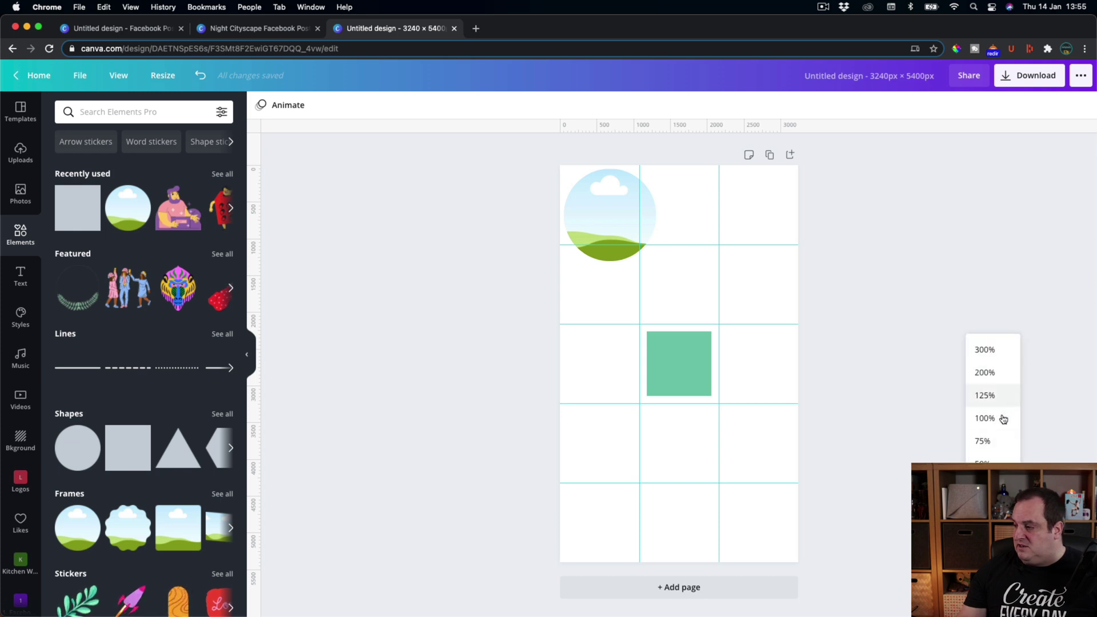
Examine the green square's spacing from the surrounding guides at 100% and 50% zoom
{"action": "left_click", "coordinate": [995, 418]}
{"action": "scroll", "coordinate": [662, 351], "scroll_direction": "up", "scroll_amount": 2}
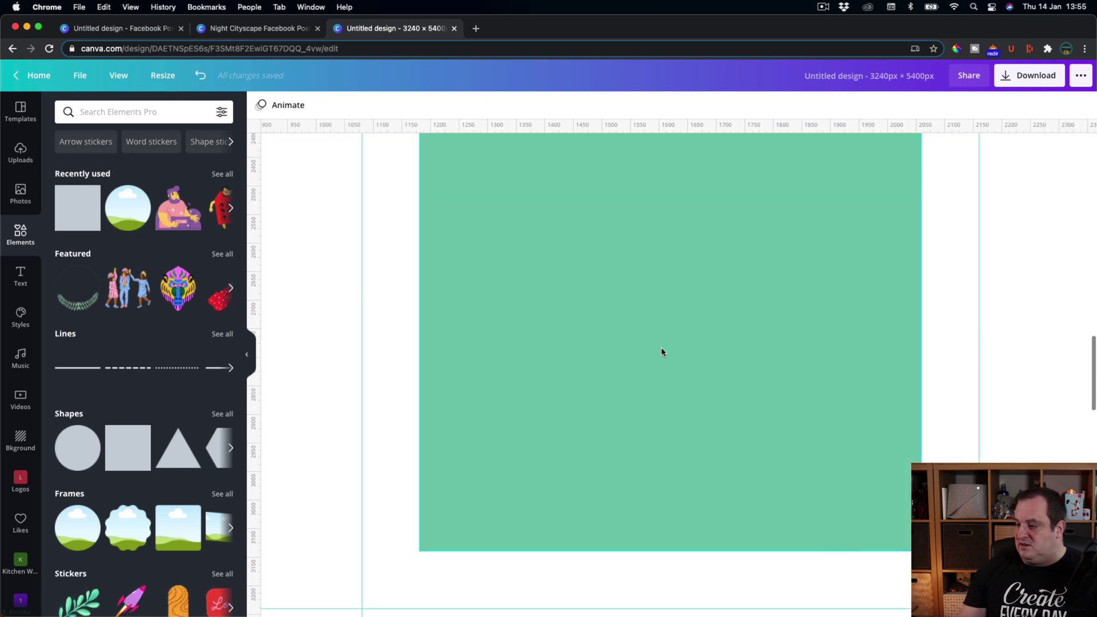
{"action": "scroll", "coordinate": [660, 347], "scroll_direction": "down", "scroll_amount": 1}
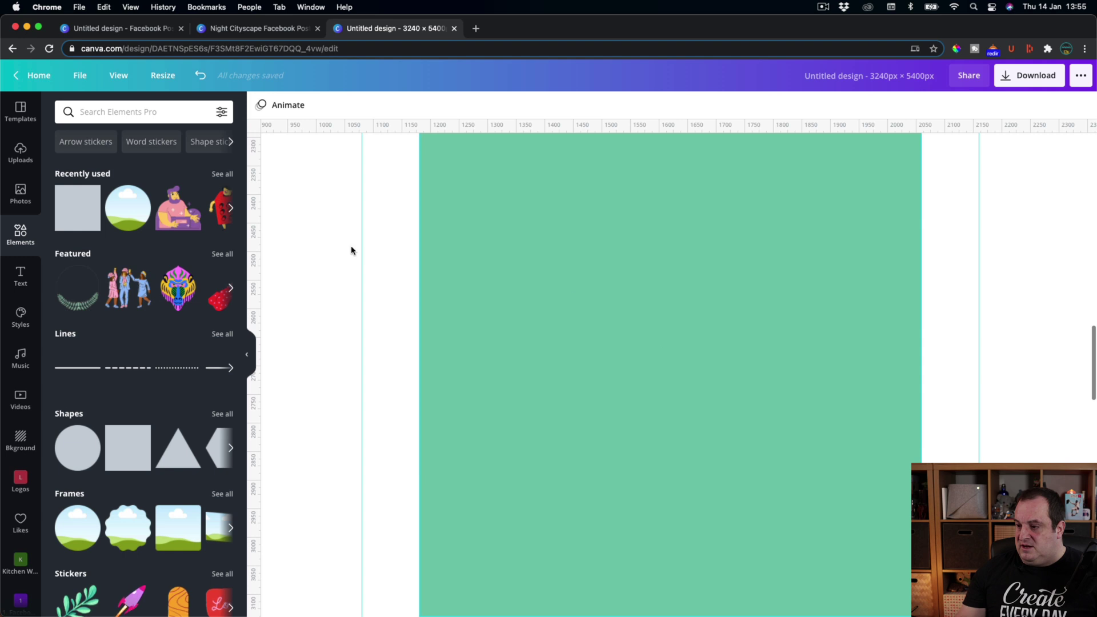
{"action": "left_click", "coordinate": [994, 606]}
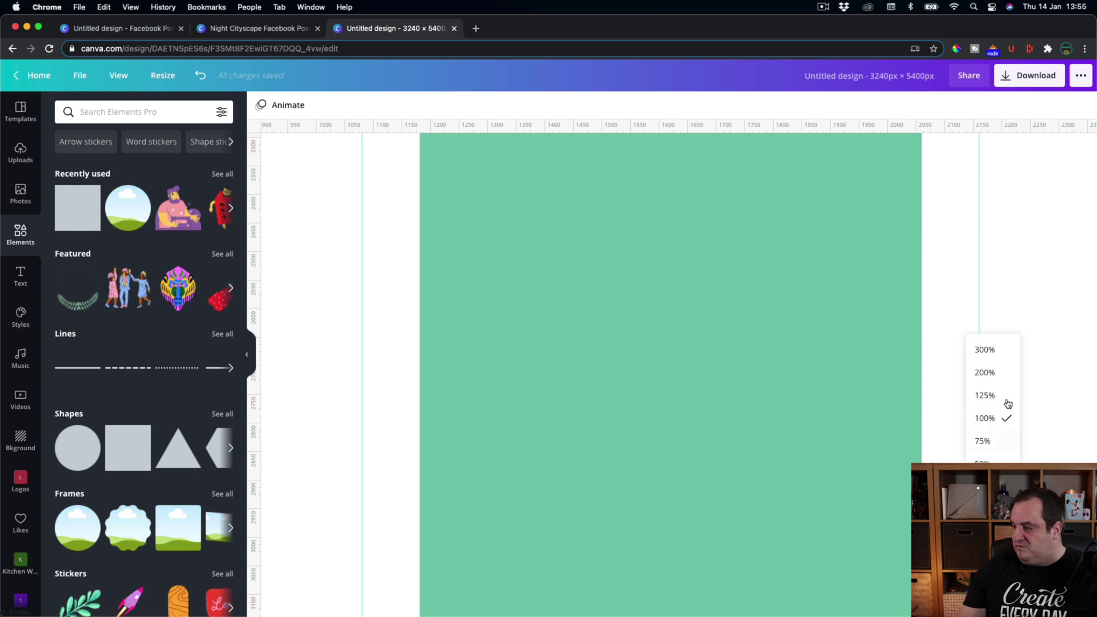
{"action": "left_click", "coordinate": [987, 443]}
{"action": "left_click", "coordinate": [994, 605]}
{"action": "left_click", "coordinate": [988, 461]}
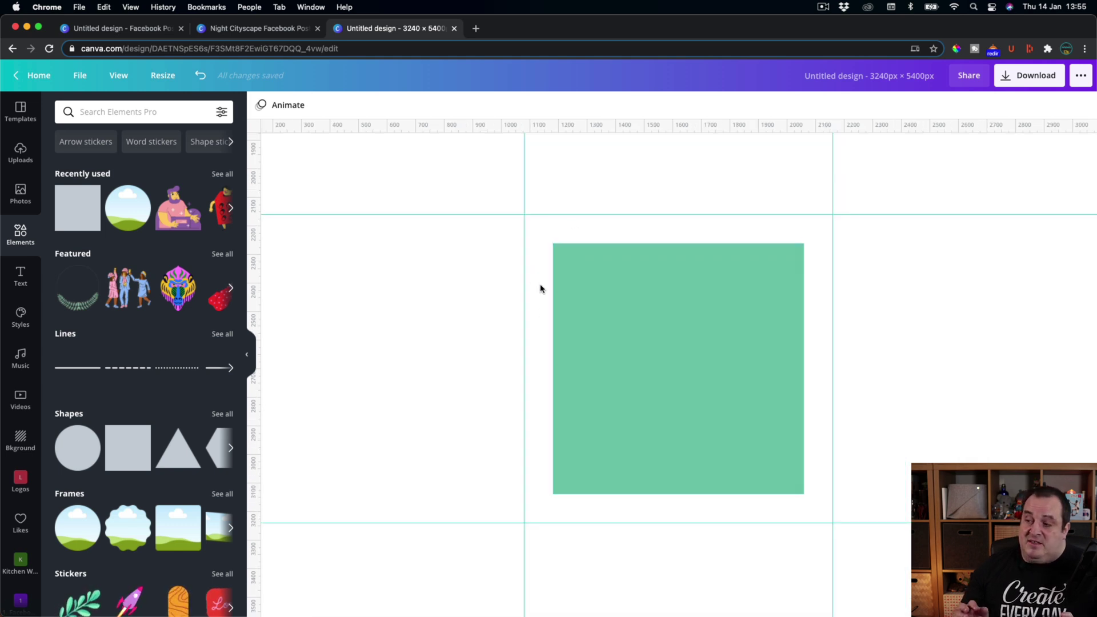
{"action": "left_click", "coordinate": [993, 605]}
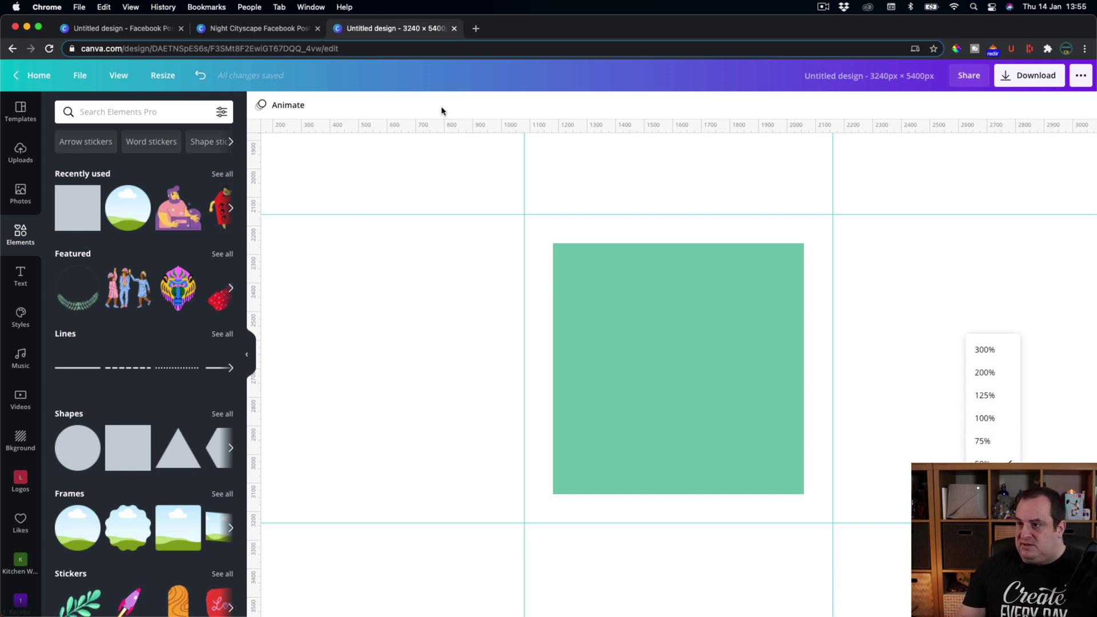
Switch to the untitled Facebook Post design with the 3-by-3 guides and show its page margins
{"action": "left_click", "coordinate": [264, 29]}
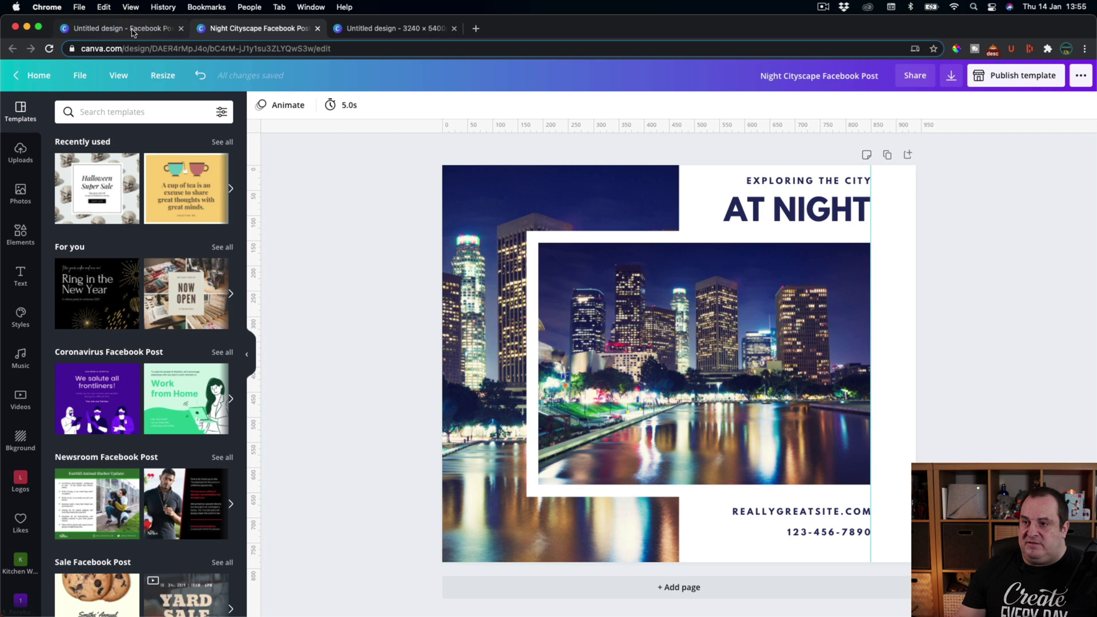
{"action": "left_click", "coordinate": [132, 33]}
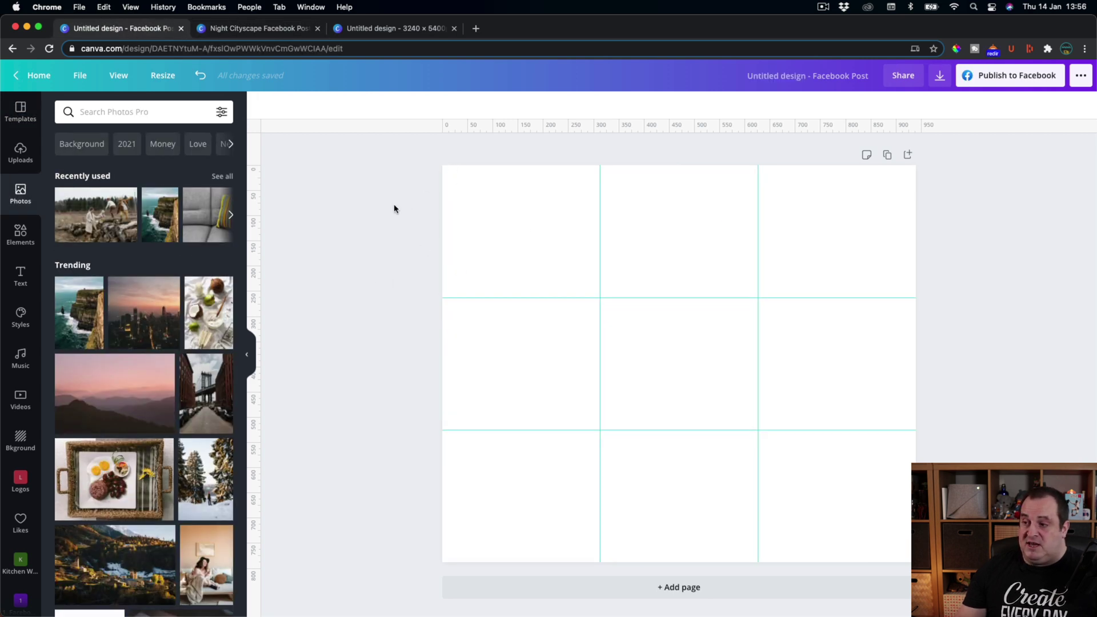
{"action": "left_click", "coordinate": [119, 81]}
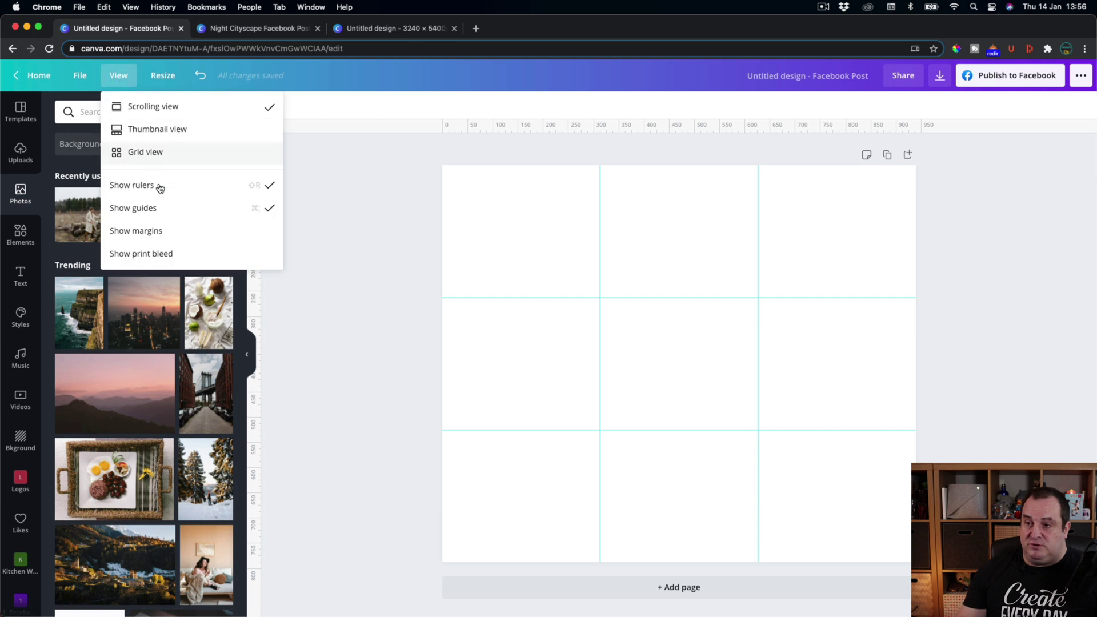
{"action": "left_click", "coordinate": [152, 229]}
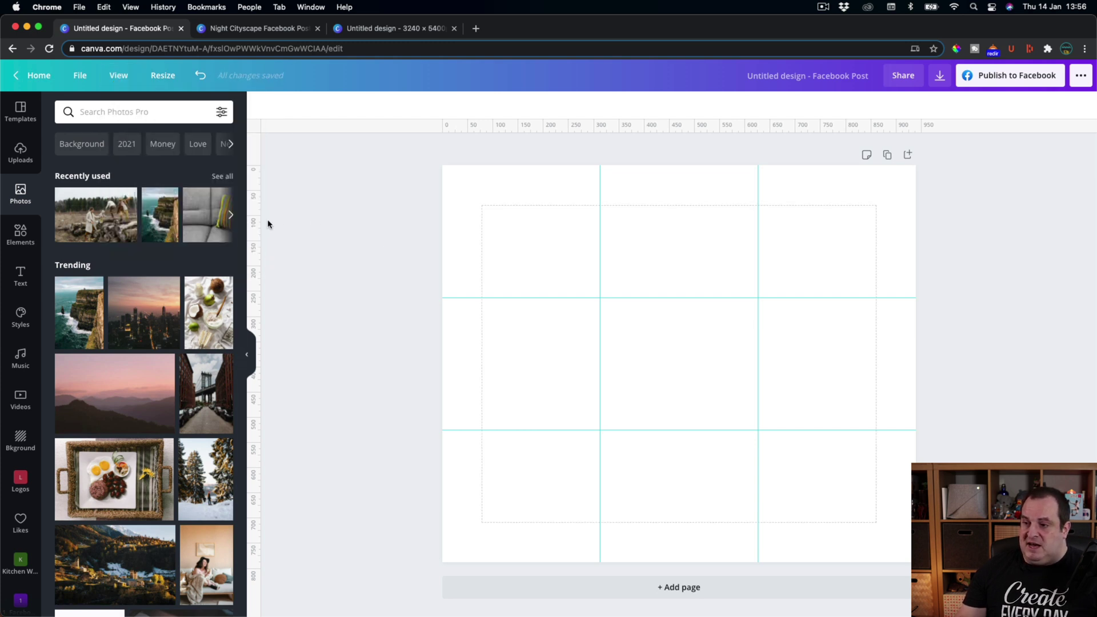
Add two vertical and two horizontal guides aligned with the four page margin lines
{"action": "left_click_drag", "start_coordinate": [255, 221], "coordinate": [472, 225]}
{"action": "left_click_drag", "start_coordinate": [255, 197], "coordinate": [876, 213]}
{"action": "left_click_drag", "start_coordinate": [662, 124], "coordinate": [654, 204]}
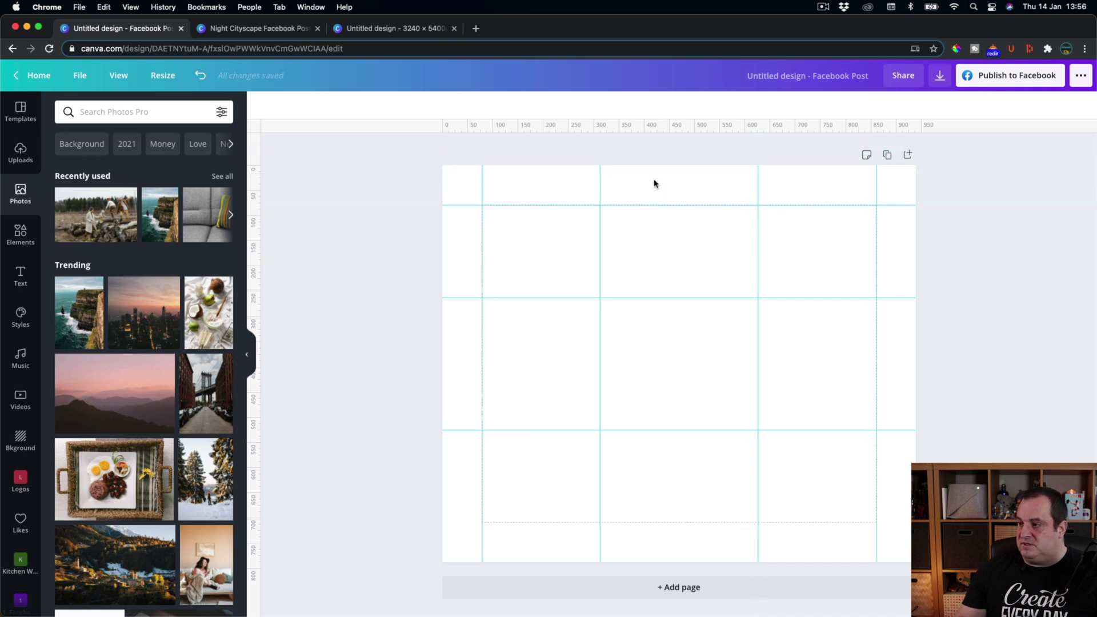
{"action": "left_click_drag", "start_coordinate": [651, 161], "coordinate": [632, 522]}
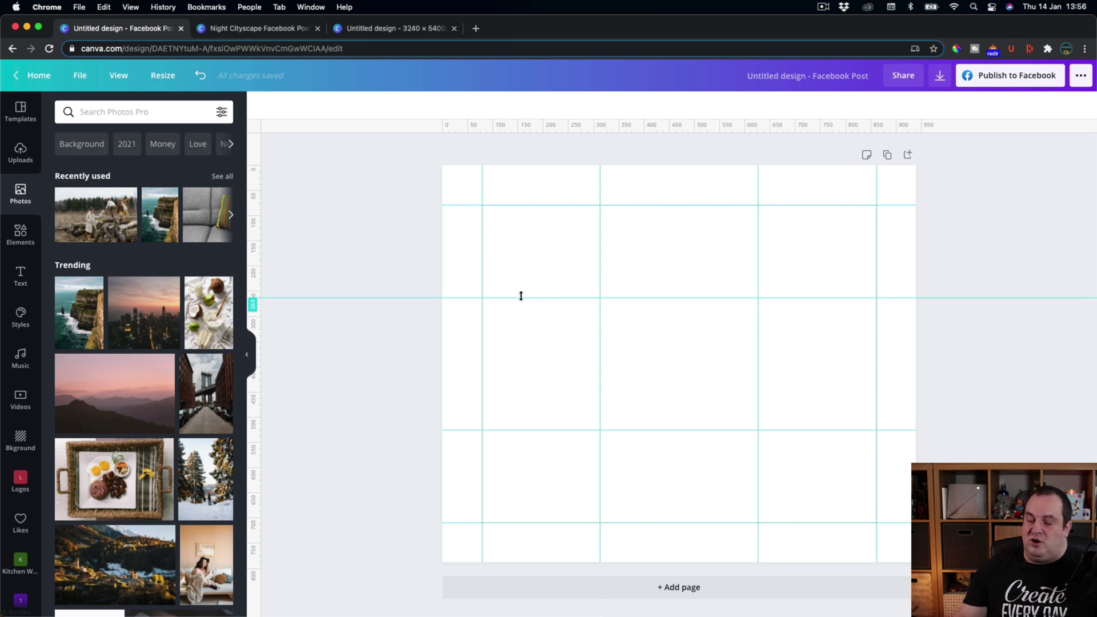
Remove the four inner guides that divide the page into thirds, keeping only the margin guides
{"action": "left_click_drag", "start_coordinate": [521, 296], "coordinate": [536, 120]}
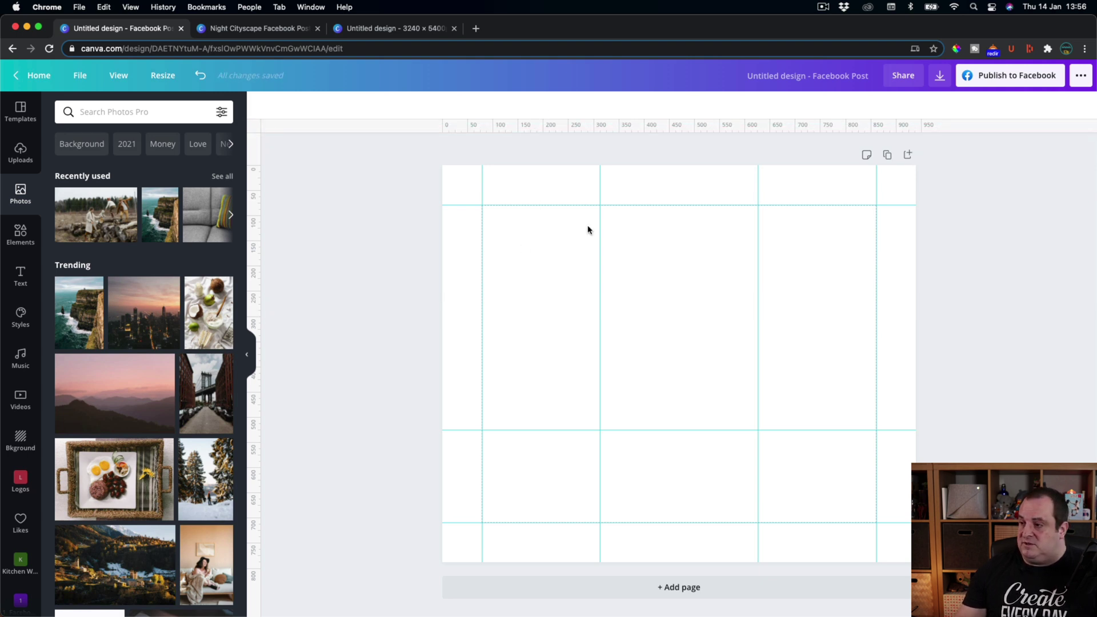
{"action": "left_click_drag", "start_coordinate": [598, 257], "coordinate": [256, 240]}
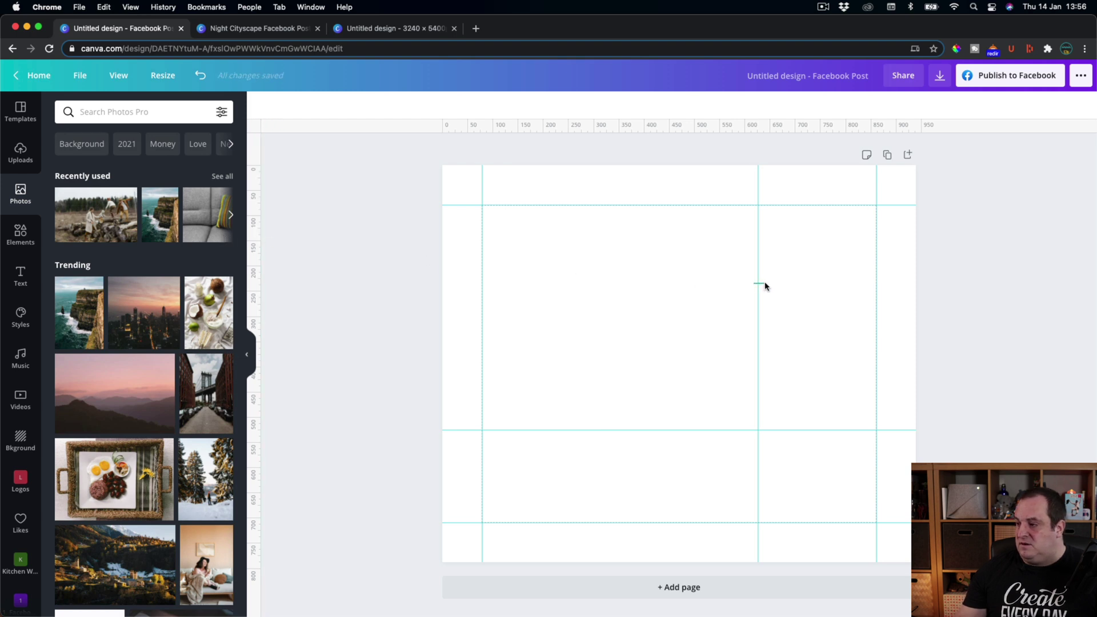
{"action": "left_click_drag", "start_coordinate": [758, 282], "coordinate": [1020, 289]}
{"action": "left_click_drag", "start_coordinate": [627, 430], "coordinate": [604, 586]}
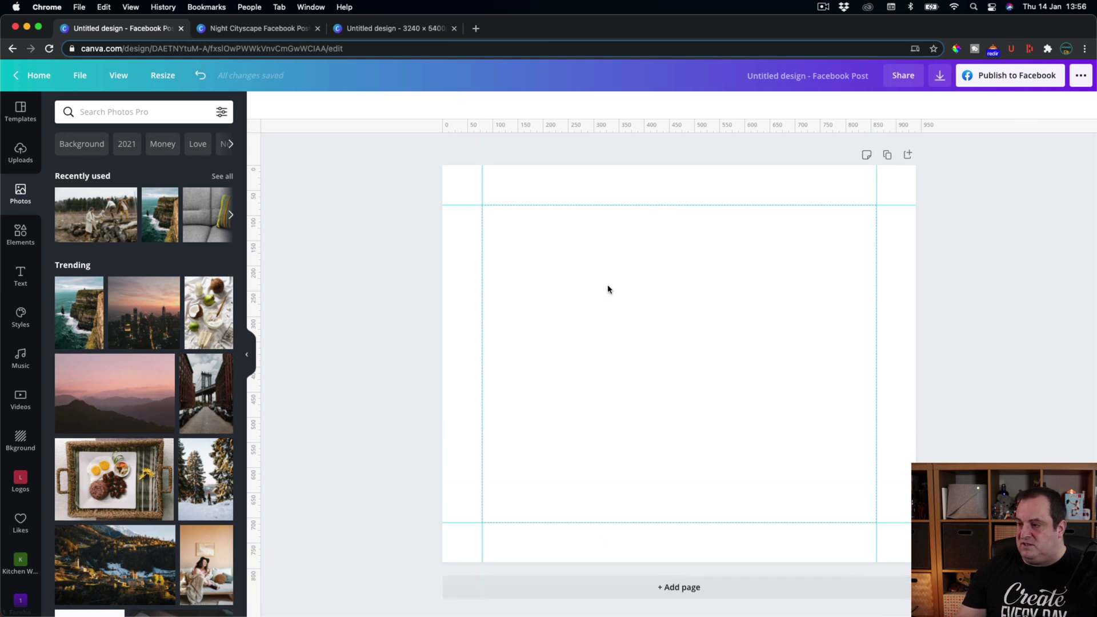
Add a green square about 210 px wide and snap it into the upper-left corner of the margin guides
{"action": "left_click", "coordinate": [15, 237]}
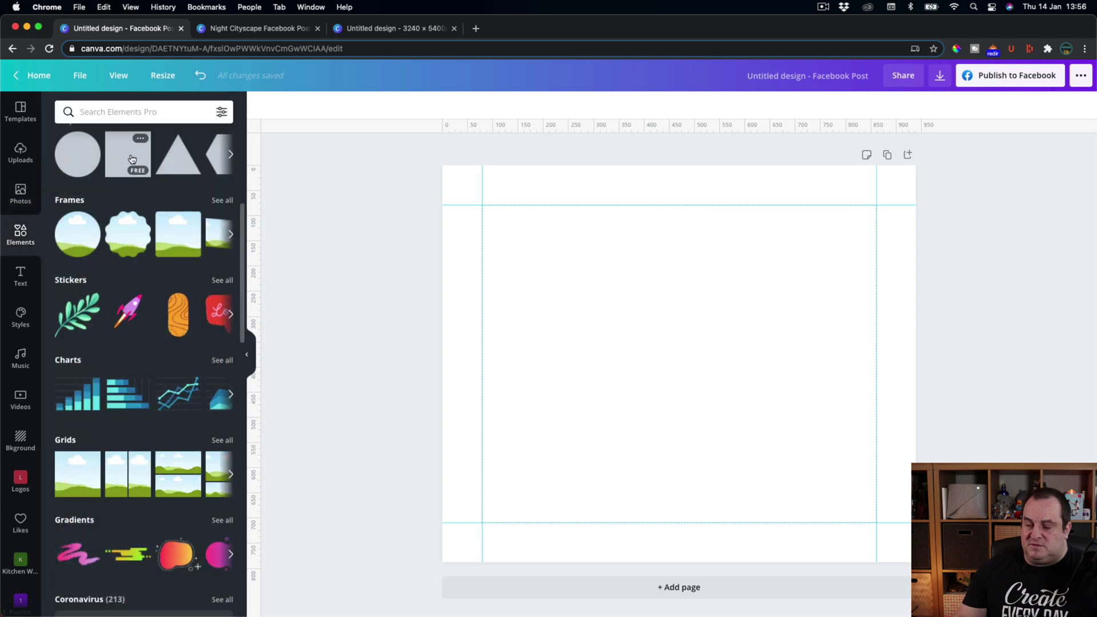
{"action": "left_click", "coordinate": [128, 154]}
{"action": "left_click_drag", "start_coordinate": [586, 348], "coordinate": [566, 334]}
{"action": "left_click_drag", "start_coordinate": [645, 346], "coordinate": [597, 292]}
Duplicate the square twice to form a row of three touching squares and recolor the middle one orange
{"action": "key", "text": "super+d"}
{"action": "left_click_drag", "start_coordinate": [514, 257], "coordinate": [725, 238]}
{"action": "key", "text": "super+d"}
{"action": "left_click", "coordinate": [612, 255]}
{"action": "left_click", "coordinate": [260, 105]}
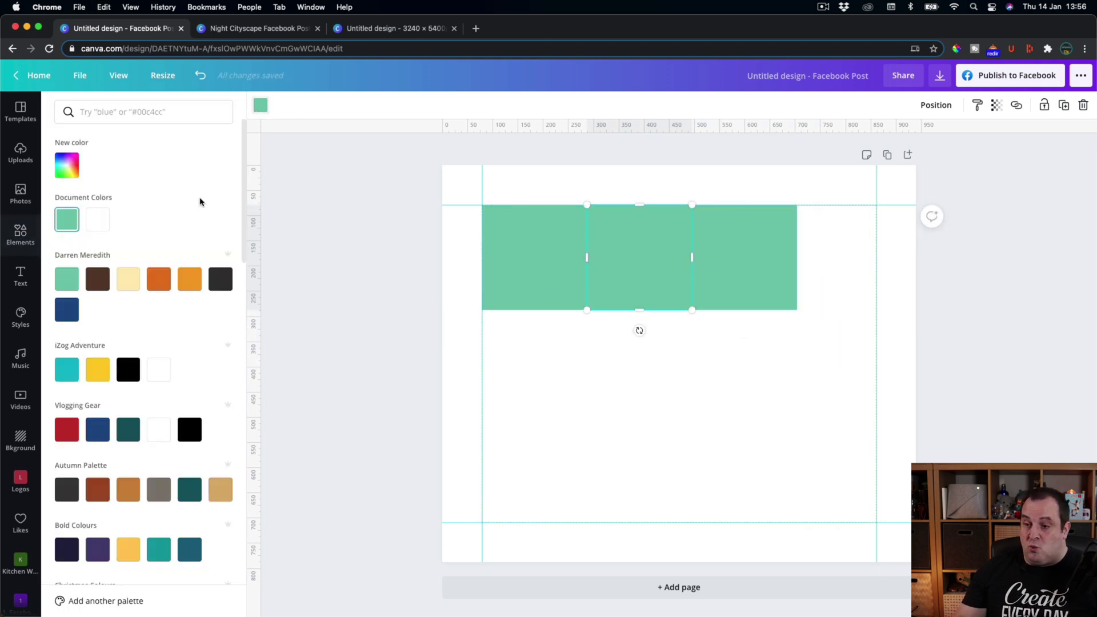
{"action": "left_click", "coordinate": [153, 287]}
{"action": "left_click", "coordinate": [311, 282]}
{"action": "left_click", "coordinate": [310, 271]}
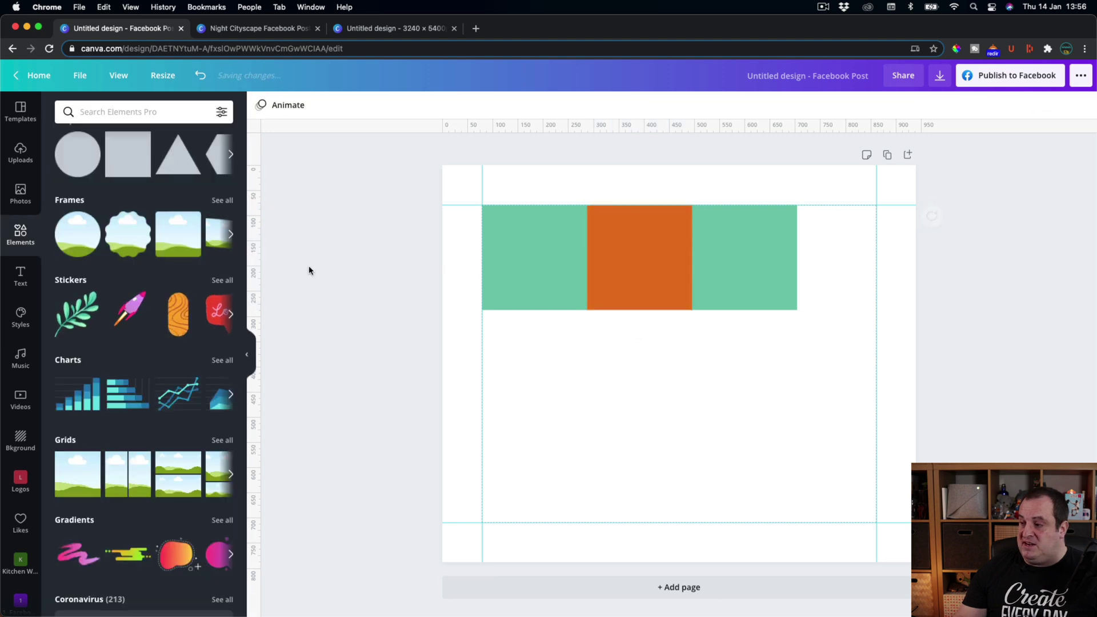
Scale the three squares together to span the width between the side margin guides and add vertical guides at their two shared boundaries
{"action": "left_click_drag", "start_coordinate": [355, 240], "coordinate": [745, 369]}
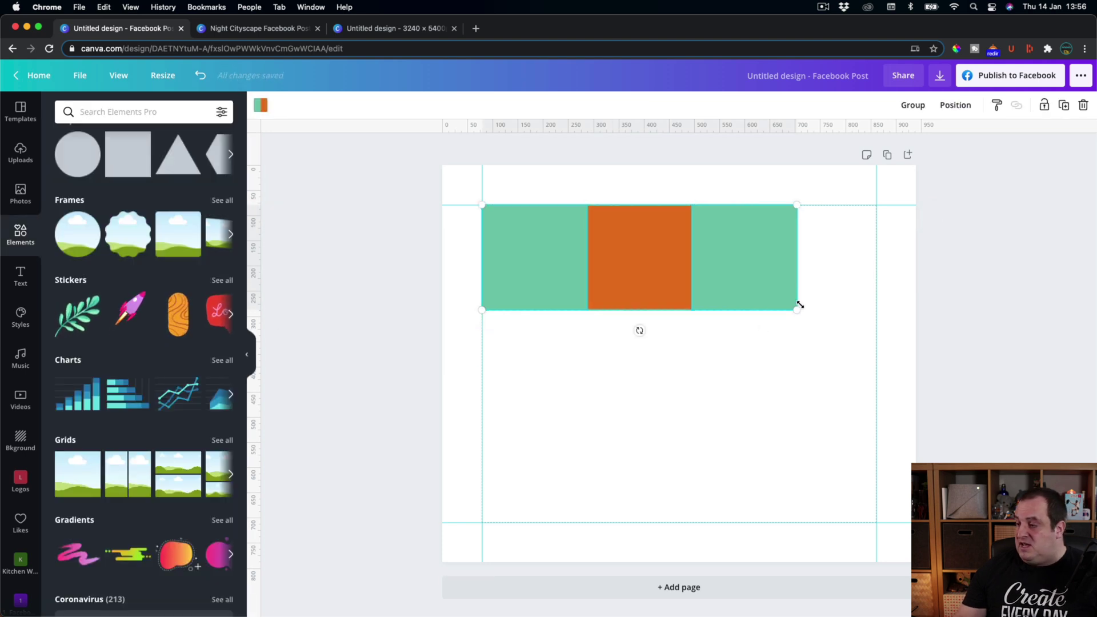
{"action": "left_click_drag", "start_coordinate": [800, 310], "coordinate": [876, 337]}
{"action": "left_click", "coordinate": [411, 265]}
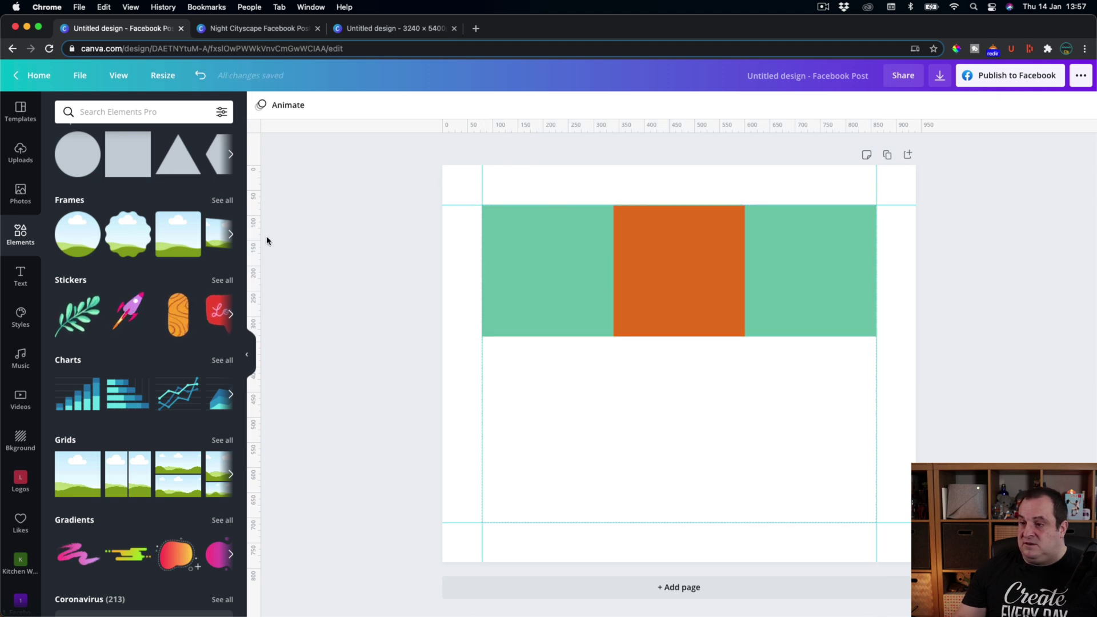
{"action": "left_click_drag", "start_coordinate": [259, 234], "coordinate": [614, 229]}
{"action": "left_click_drag", "start_coordinate": [251, 233], "coordinate": [745, 239]}
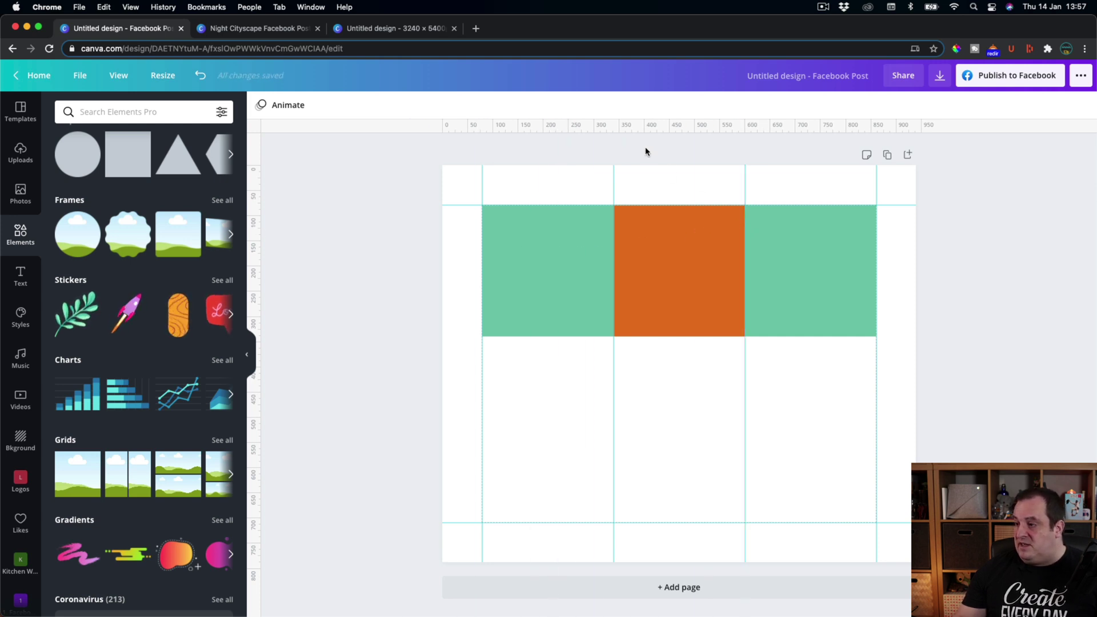
Stack the three squares in the first column and scale them together to span the height between the upper and lower margin guides
{"action": "left_click_drag", "start_coordinate": [637, 269], "coordinate": [537, 396]}
{"action": "left_click_drag", "start_coordinate": [776, 330], "coordinate": [557, 530]}
{"action": "left_click", "coordinate": [563, 297], "text": "shift"}
{"action": "left_click", "coordinate": [539, 372], "text": "shift"}
{"action": "left_click_drag", "start_coordinate": [613, 204], "coordinate": [532, 230]}
{"action": "left_click_drag", "start_coordinate": [574, 485], "coordinate": [588, 523]}
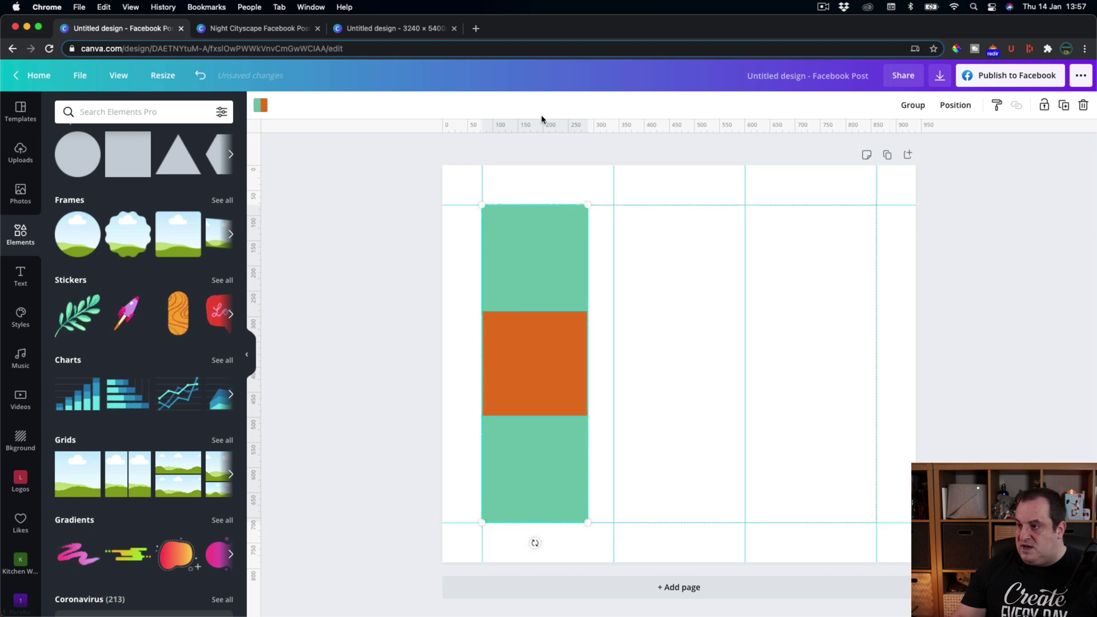
Add horizontal guides at the two boundaries between the stacked squares and delete all three squares
{"action": "left_click_drag", "start_coordinate": [539, 130], "coordinate": [524, 311]}
{"action": "left_click_drag", "start_coordinate": [568, 128], "coordinate": [553, 228]}
{"action": "left_click_drag", "start_coordinate": [553, 328], "coordinate": [529, 416]}
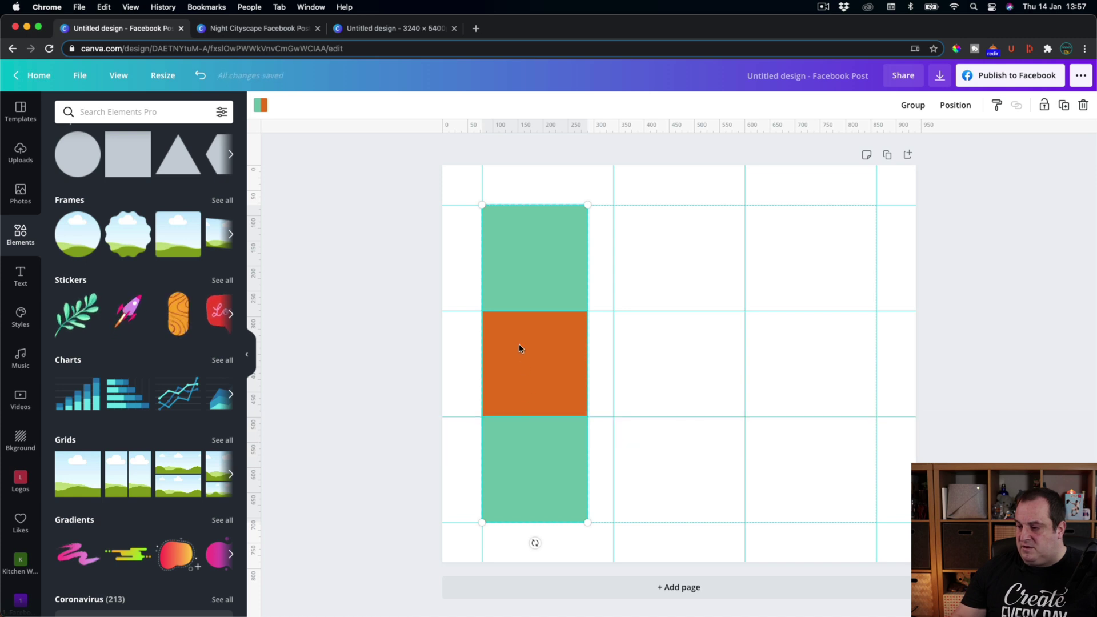
{"action": "left_click", "coordinate": [366, 182]}
{"action": "left_click_drag", "start_coordinate": [352, 216], "coordinate": [664, 398]}
{"action": "left_click_drag", "start_coordinate": [331, 239], "coordinate": [627, 480]}
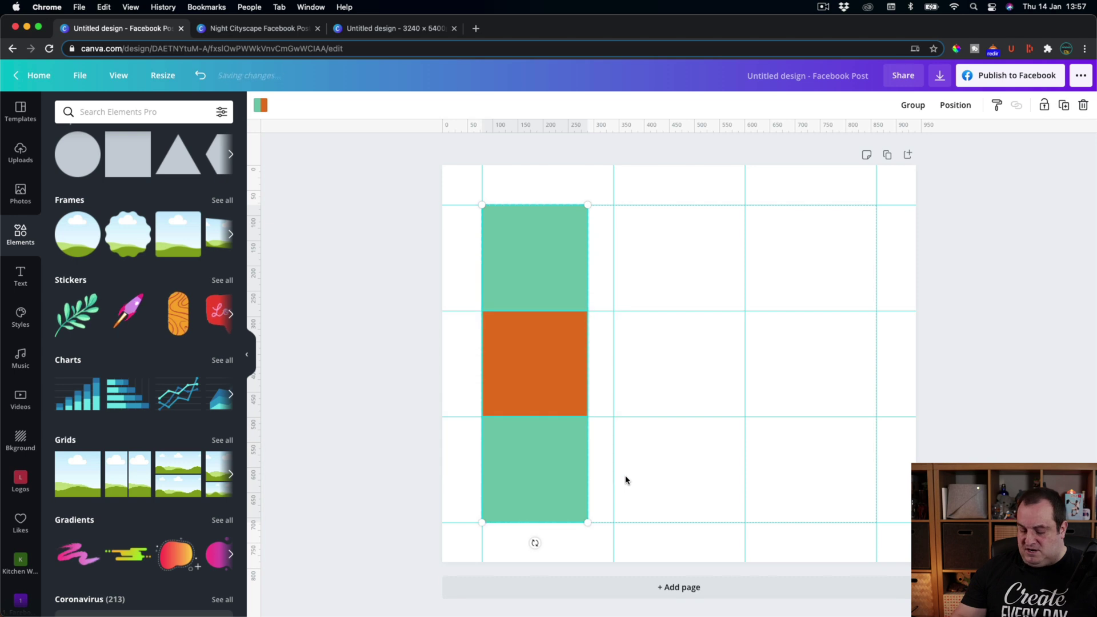
{"action": "key", "text": "Delete"}
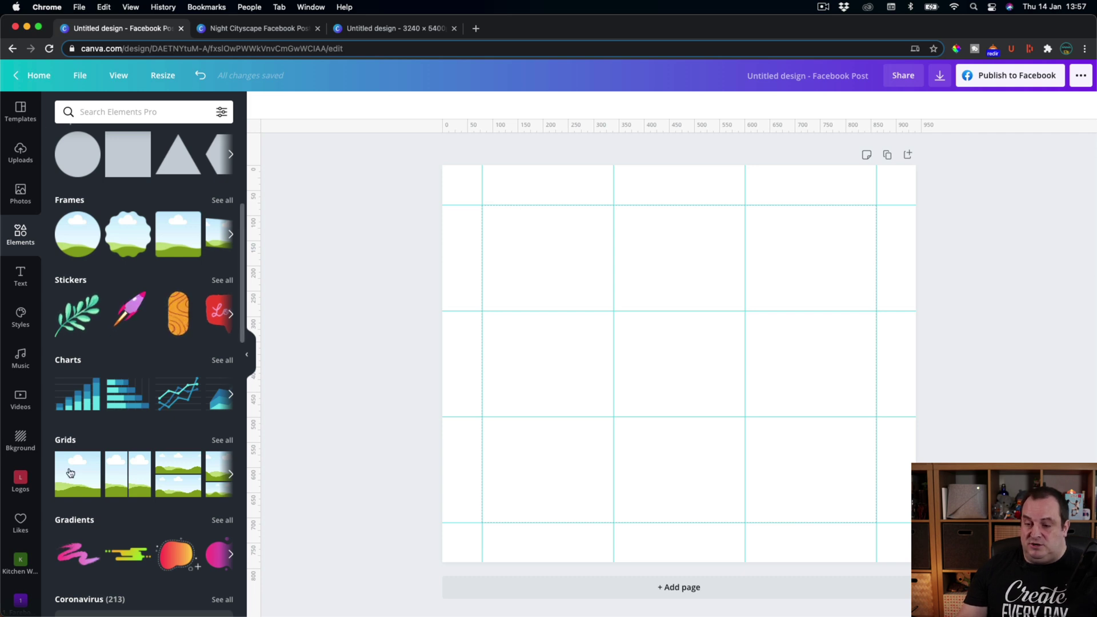
Browse the full collection of grid elements and add the grid with three equal columns to the page
{"action": "left_click", "coordinate": [223, 440]}
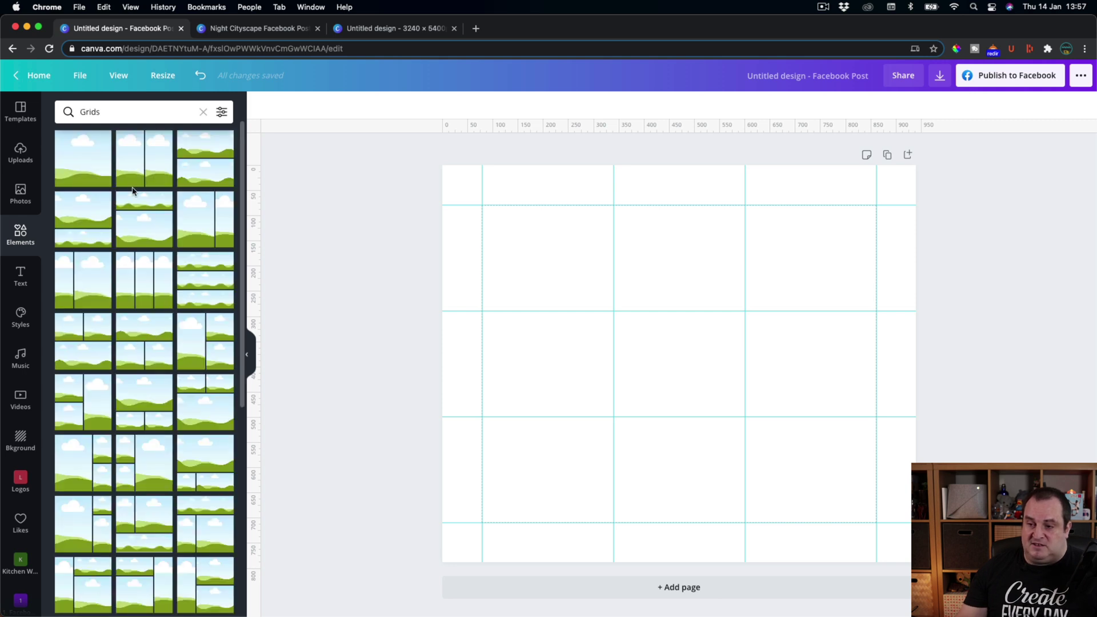
{"action": "scroll", "coordinate": [143, 408], "scroll_direction": "down", "scroll_amount": 3}
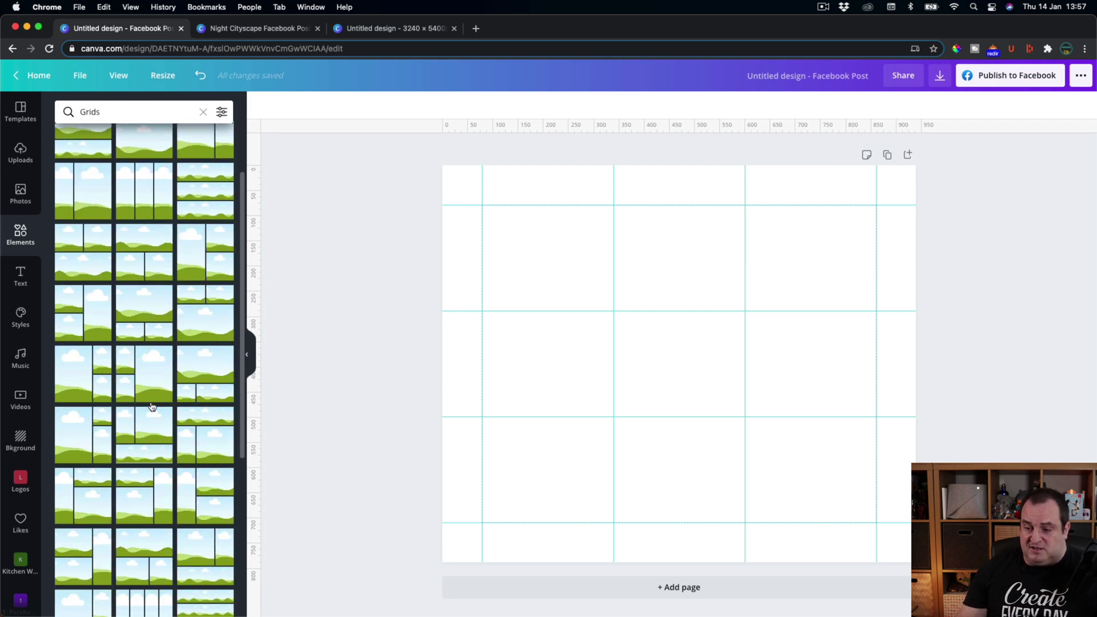
{"action": "scroll", "coordinate": [151, 406], "scroll_direction": "up", "scroll_amount": 3}
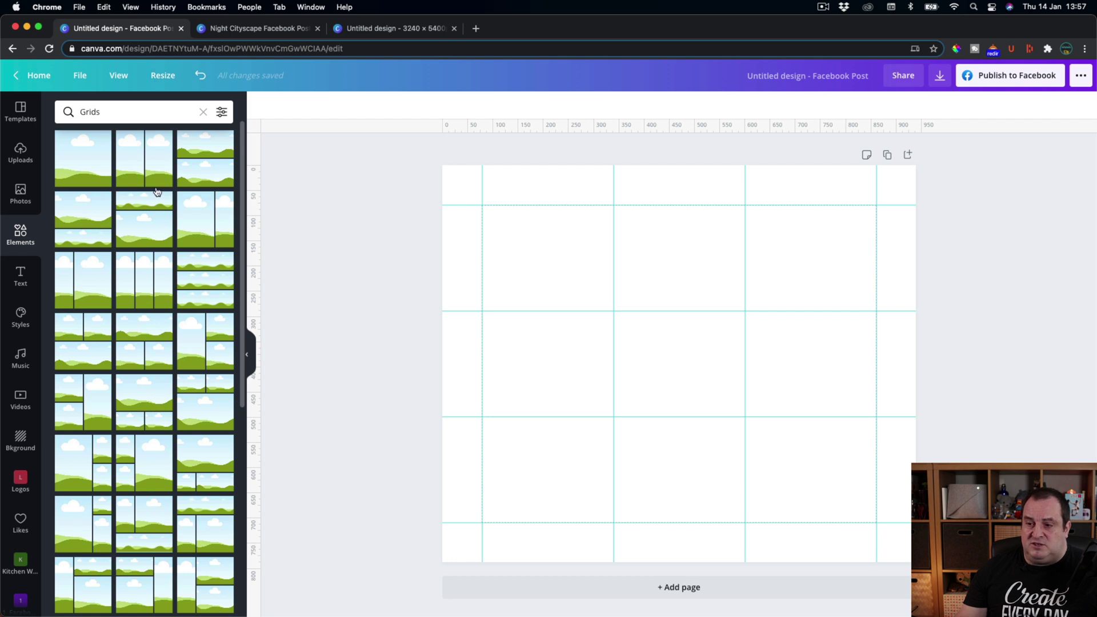
{"action": "left_click", "coordinate": [137, 292]}
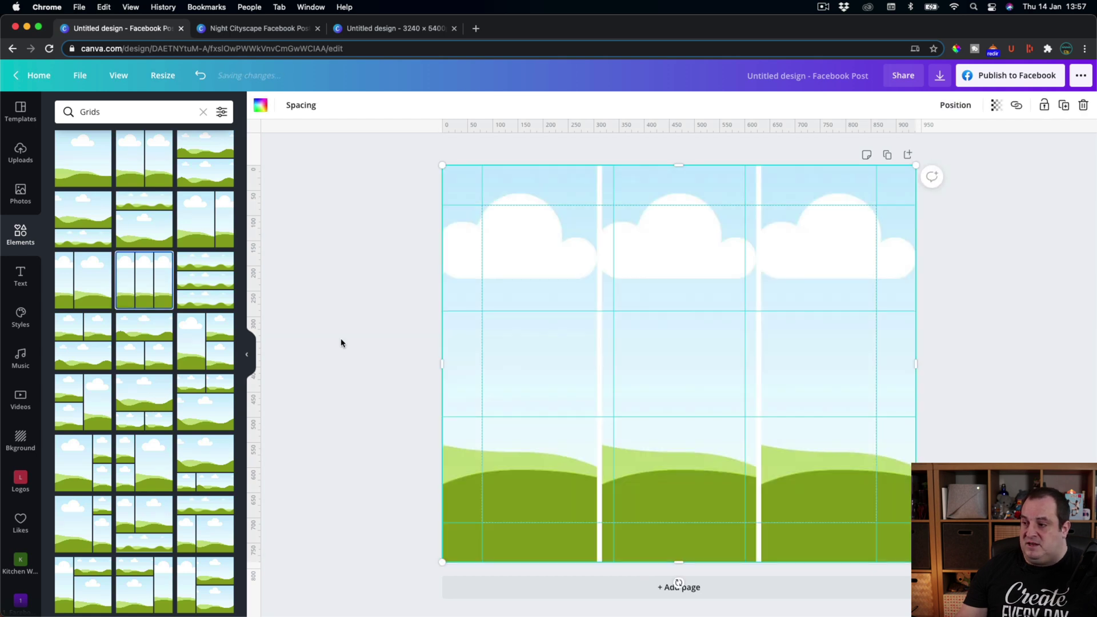
Resize the three-column grid to fill the first row inside the margin guides and duplicate it into the middle and last rows
{"action": "left_click_drag", "start_coordinate": [449, 175], "coordinate": [482, 205]}
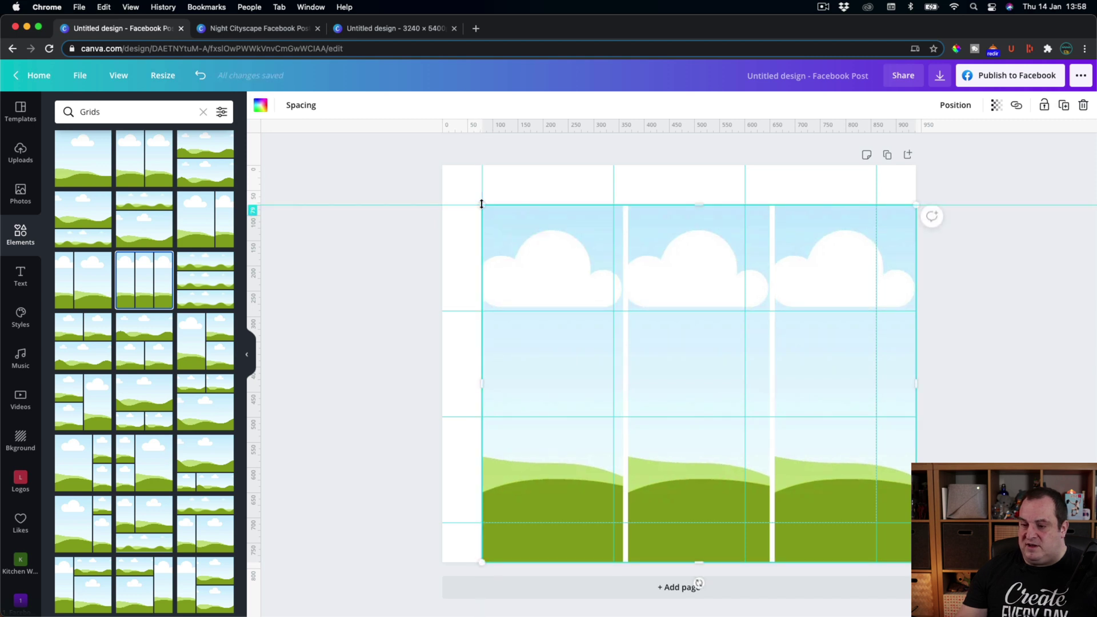
{"action": "left_click_drag", "start_coordinate": [910, 561], "coordinate": [876, 311]}
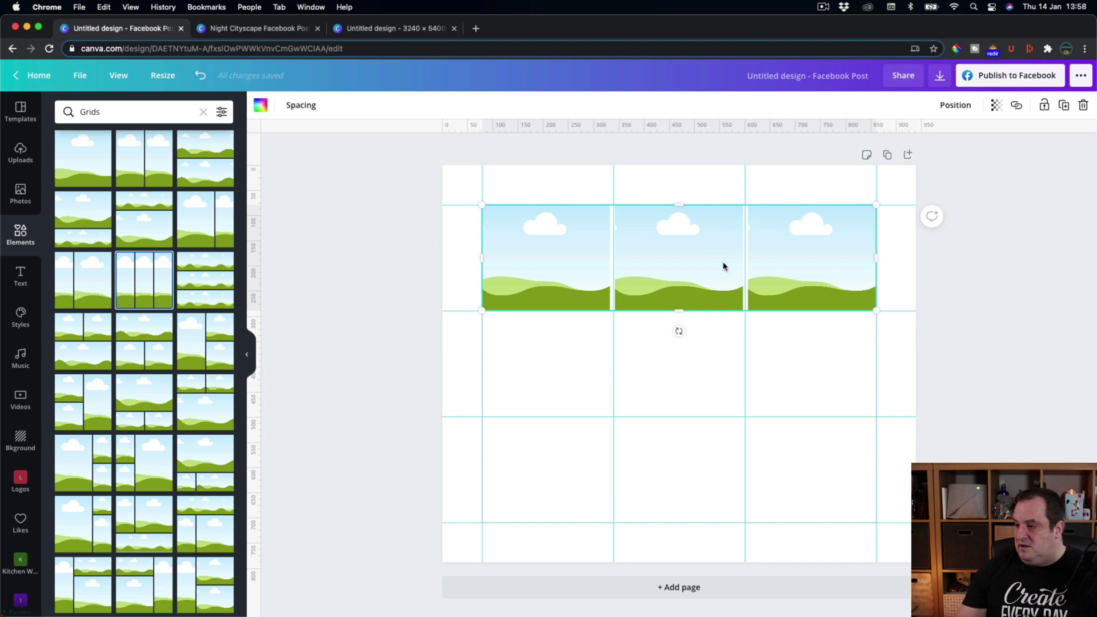
{"action": "left_click", "coordinate": [302, 320]}
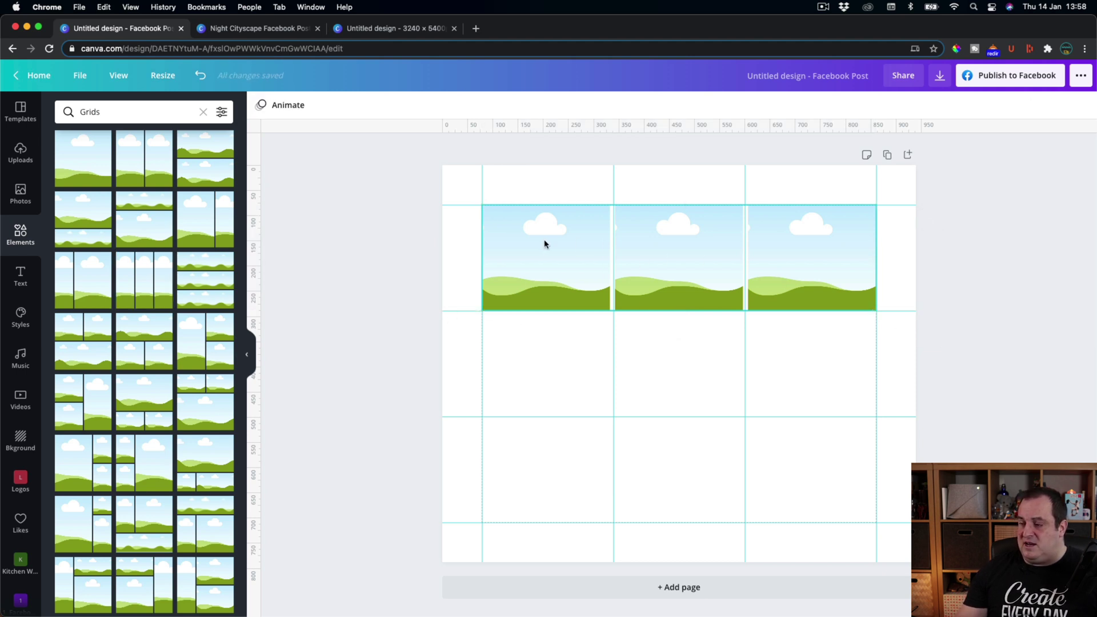
{"action": "left_click_drag", "start_coordinate": [544, 244], "coordinate": [533, 465]}
{"action": "left_click", "coordinate": [363, 446]}
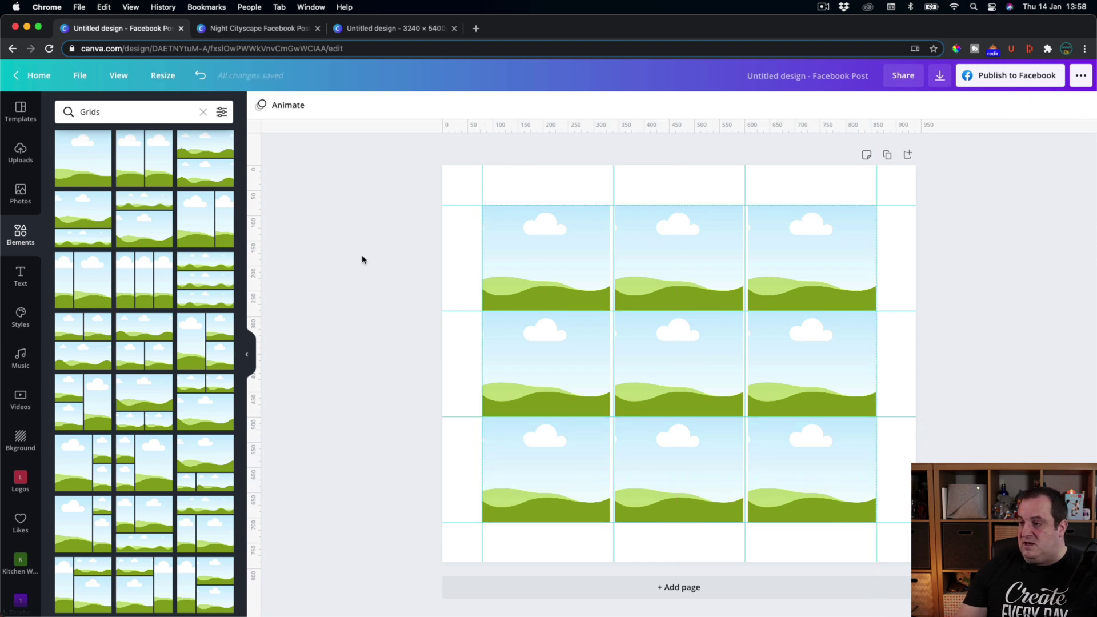
Place the photo of the family on the log pile in the first row's first cell and shift its crop slightly
{"action": "left_click", "coordinate": [20, 194]}
{"action": "left_click_drag", "start_coordinate": [97, 218], "coordinate": [549, 260]}
{"action": "double_click", "coordinate": [536, 270]}
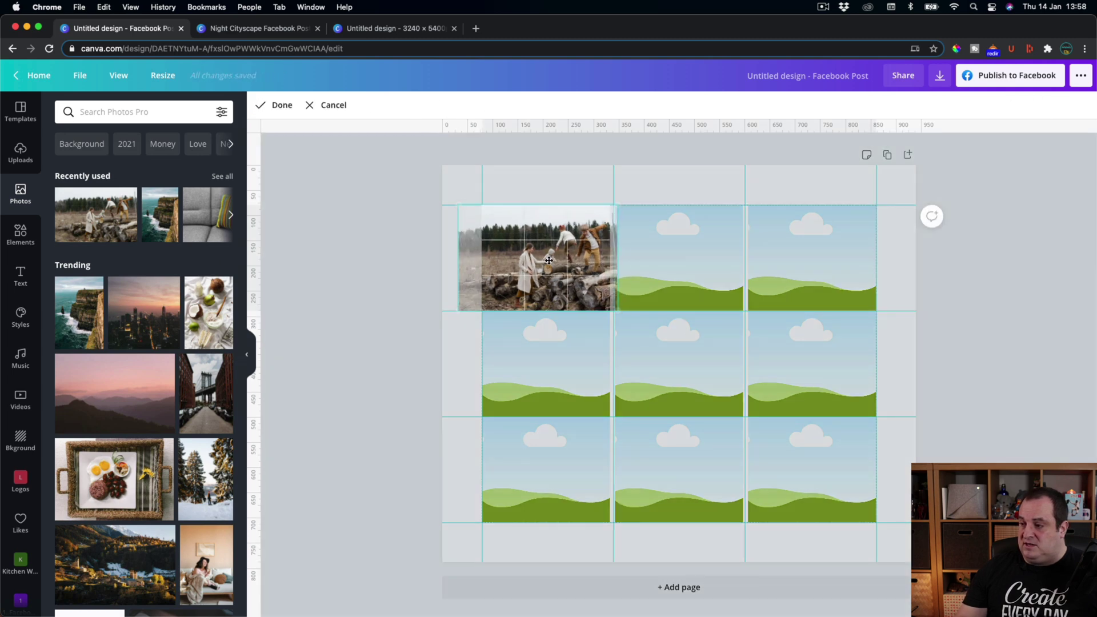
{"action": "left_click", "coordinate": [379, 260]}
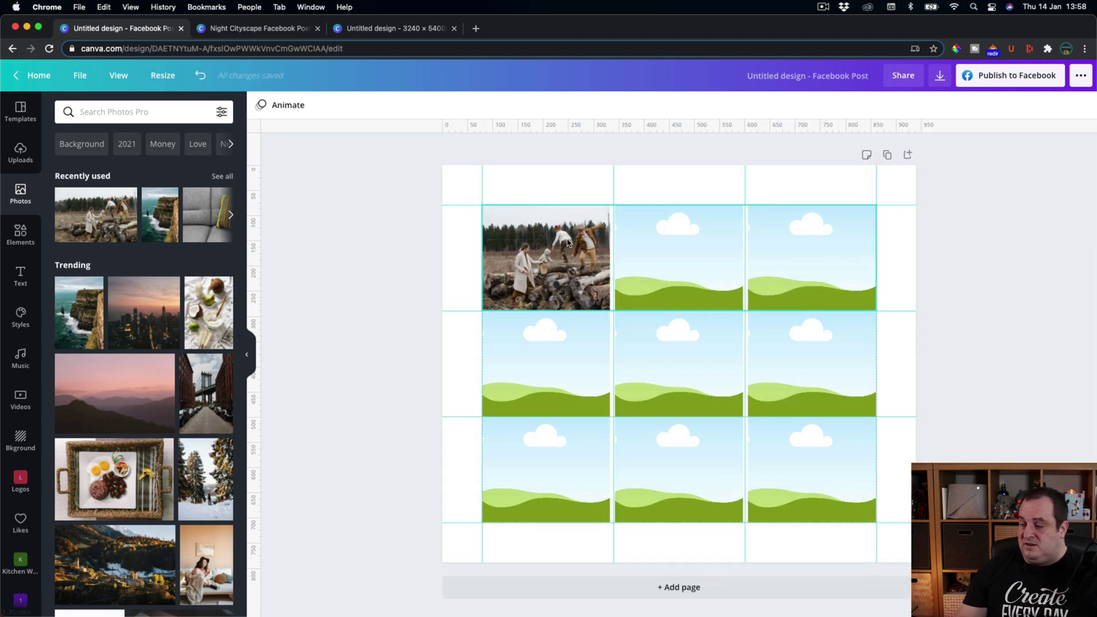
{"action": "double_click", "coordinate": [558, 253]}
{"action": "mouse_move", "coordinate": [516, 250]}
{"action": "left_mouse_down"}
{"action": "mouse_move", "coordinate": [540, 251]}
{"action": "mouse_move", "coordinate": [521, 251]}
{"action": "left_mouse_up"}
{"action": "left_click_drag", "start_coordinate": [521, 243], "coordinate": [524, 236]}
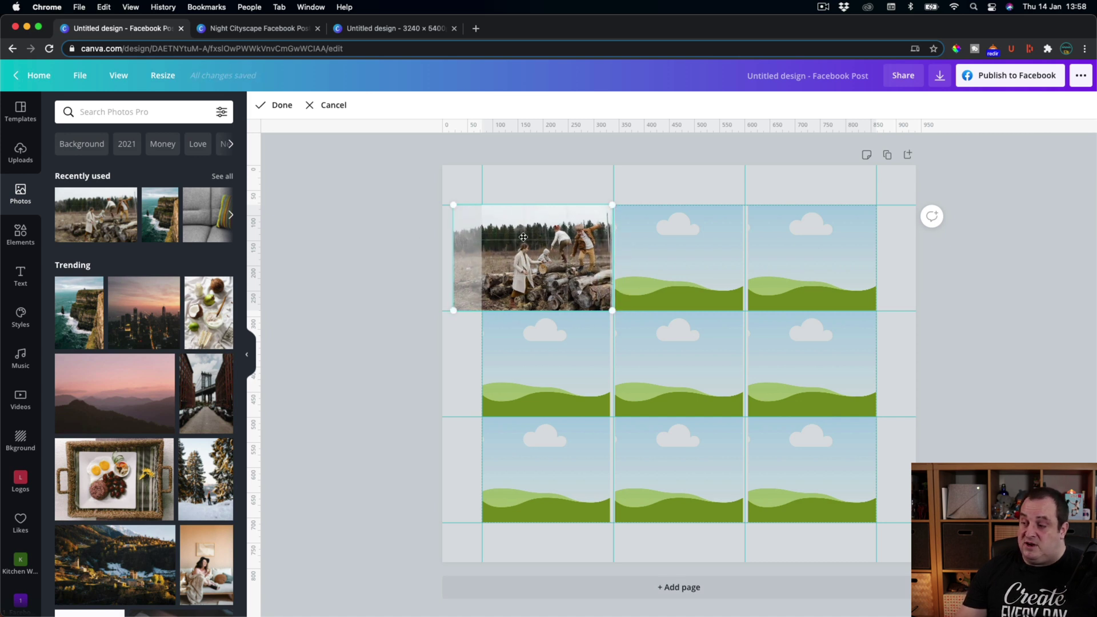
{"action": "left_click", "coordinate": [348, 259]}
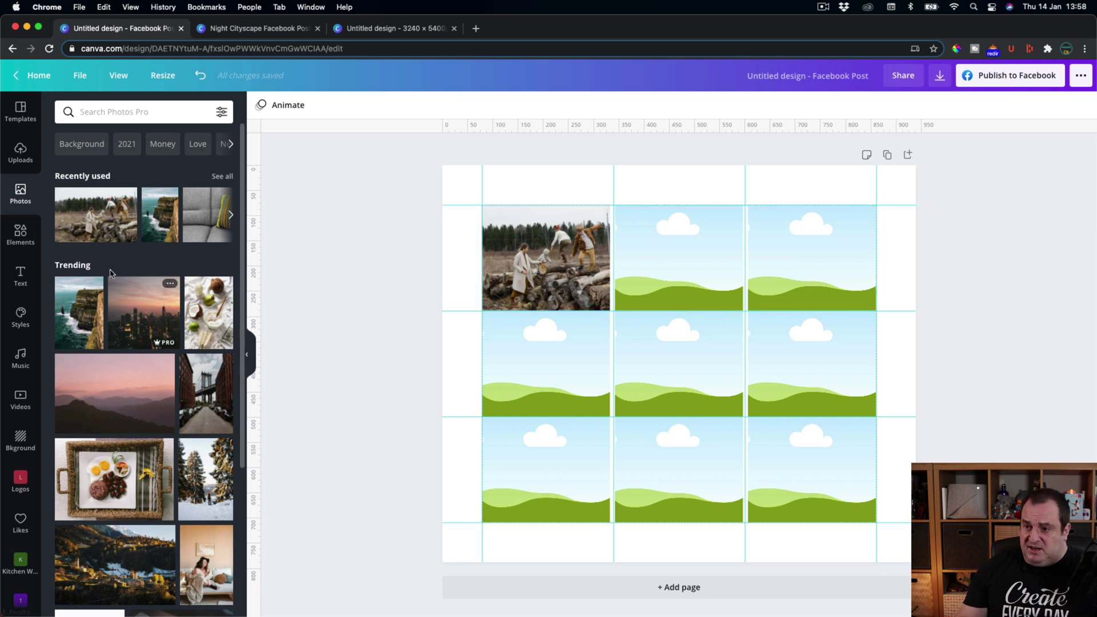
Fill the middle row's first cell with the sea cliff photo and its centre cell with the breakfast tray photo, and select all three grids
{"action": "left_click_drag", "start_coordinate": [67, 318], "coordinate": [538, 363]}
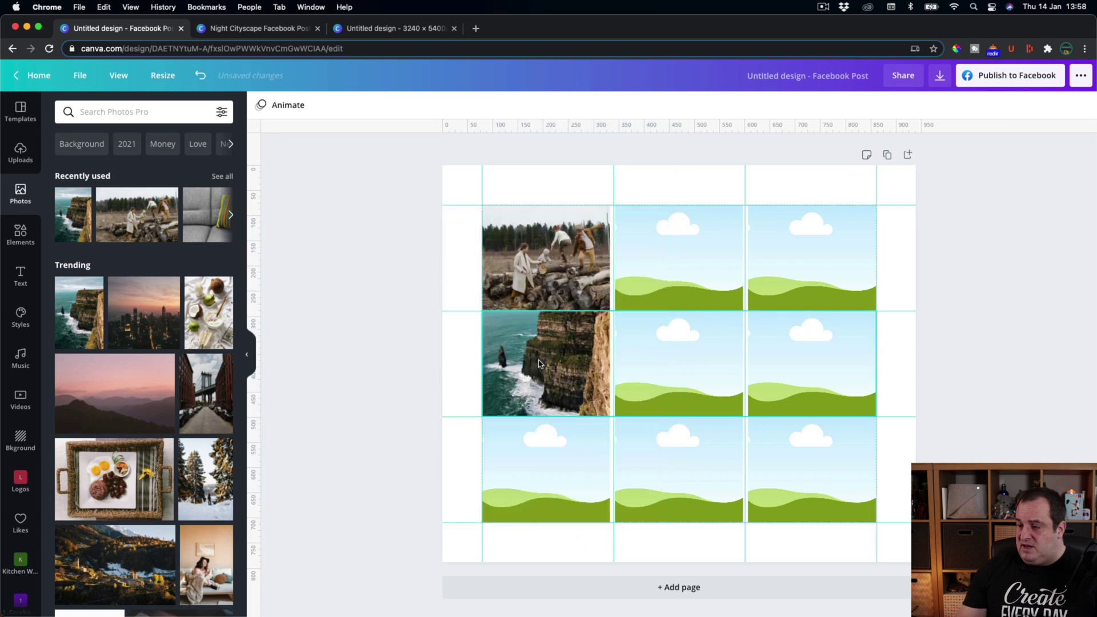
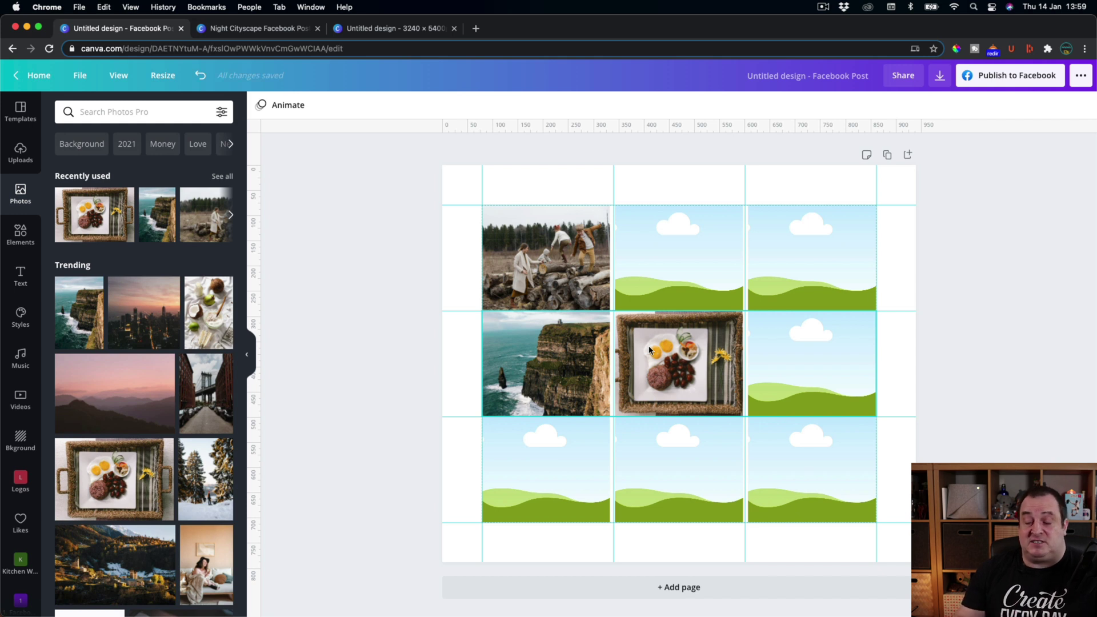
{"action": "left_click_drag", "start_coordinate": [403, 236], "coordinate": [937, 508]}
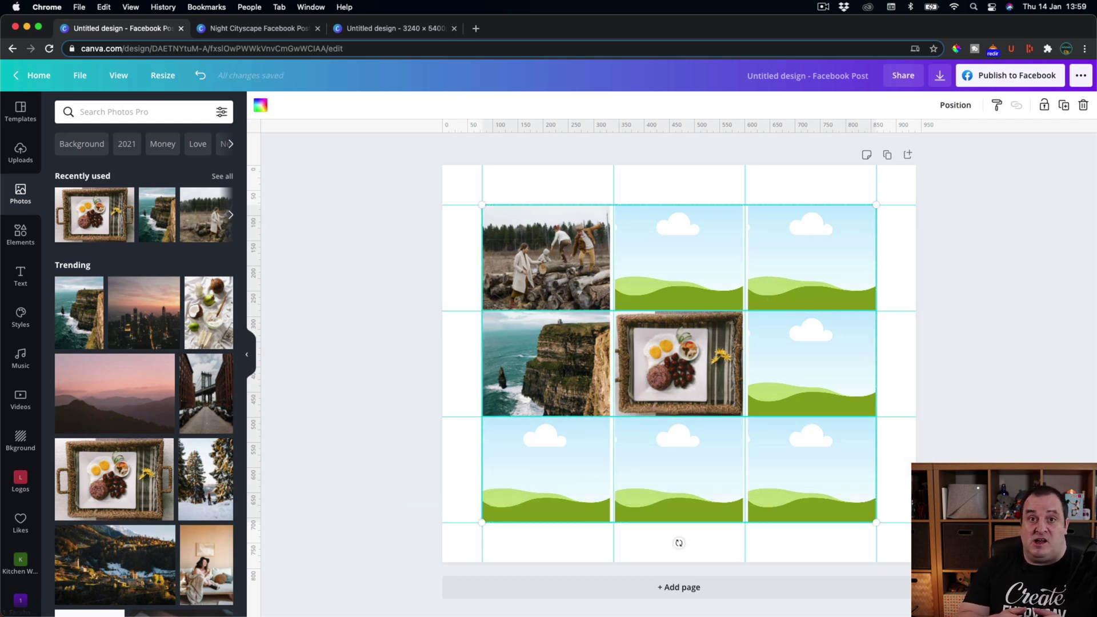